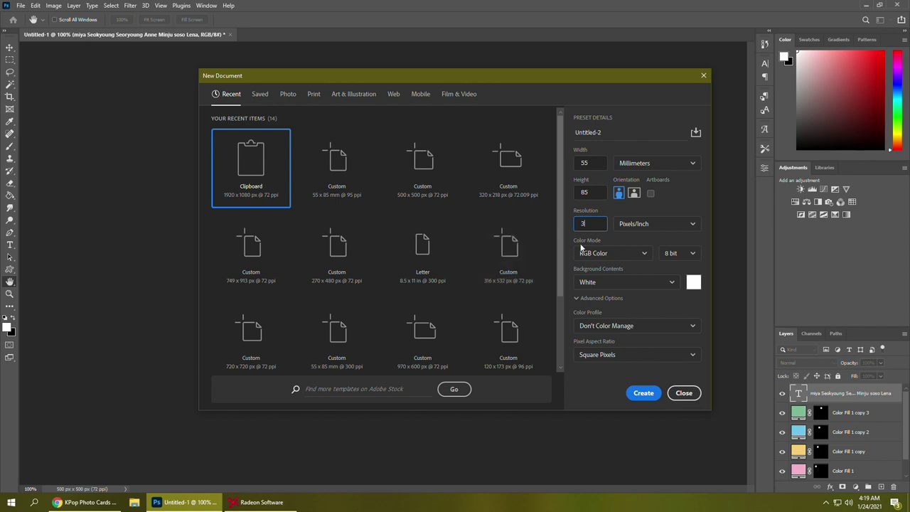
Create a 55 × 85 mm document at 300 pixels/inch and cover it with a grey Solid Color fill layer
click(628, 393)
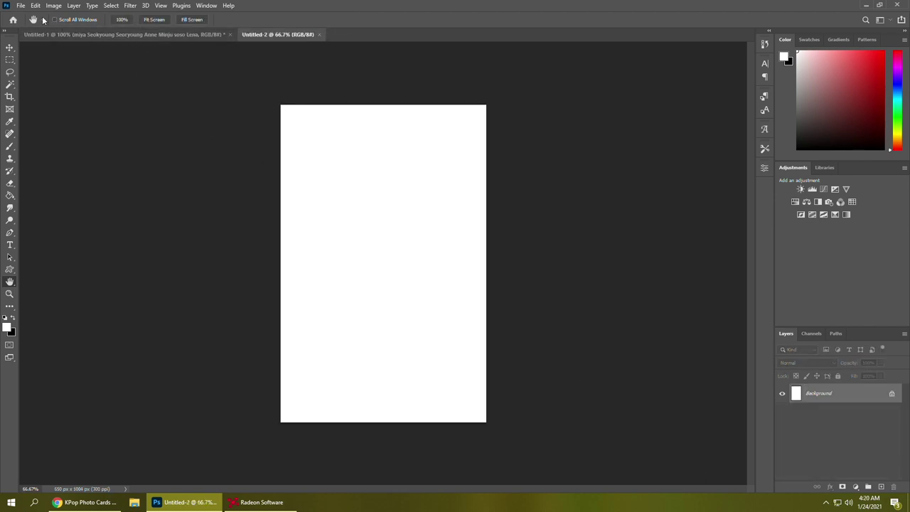
click(855, 487)
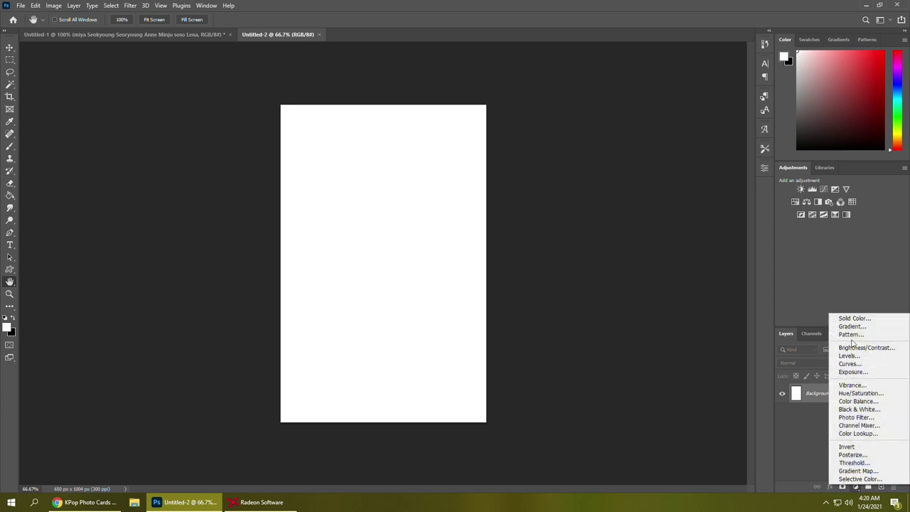
click(847, 318)
drag(534, 246, 470, 288)
click(741, 227)
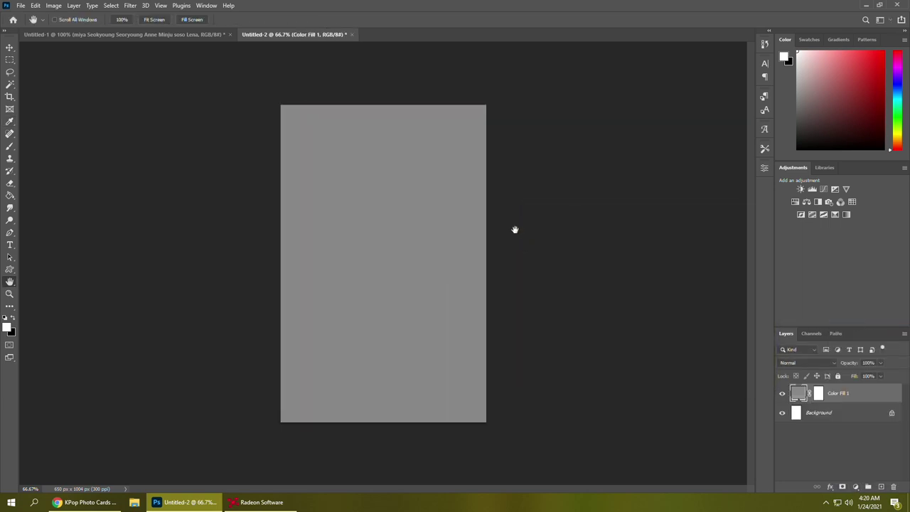
right_click(862, 392)
key(Escape)
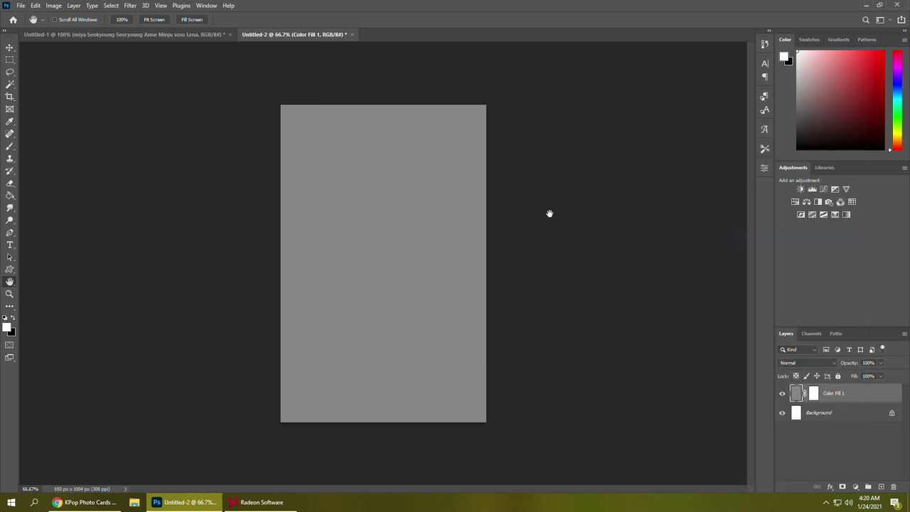
Select and copy the whole grey canvas, and create a new Letter document, 8.5 × 11 in at 300 ppi
key(ctrl+a)
click(21, 5)
click(36, 19)
click(647, 165)
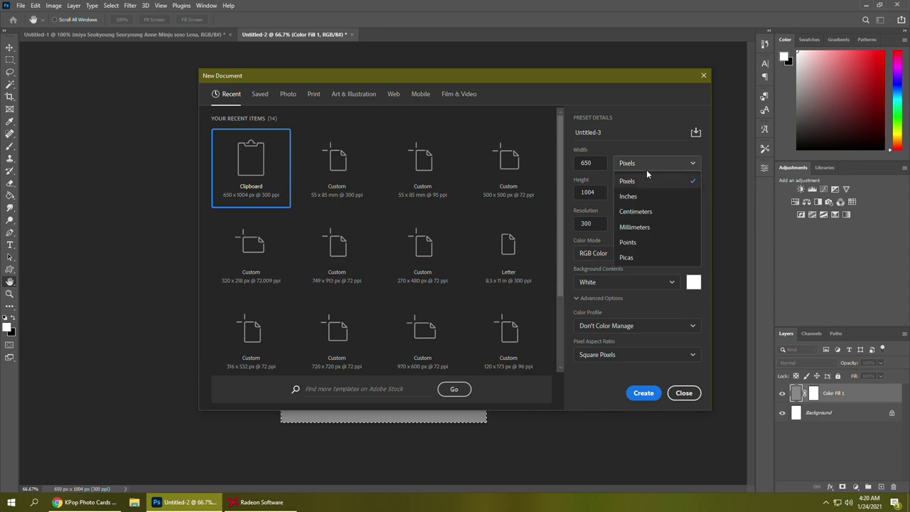
click(632, 193)
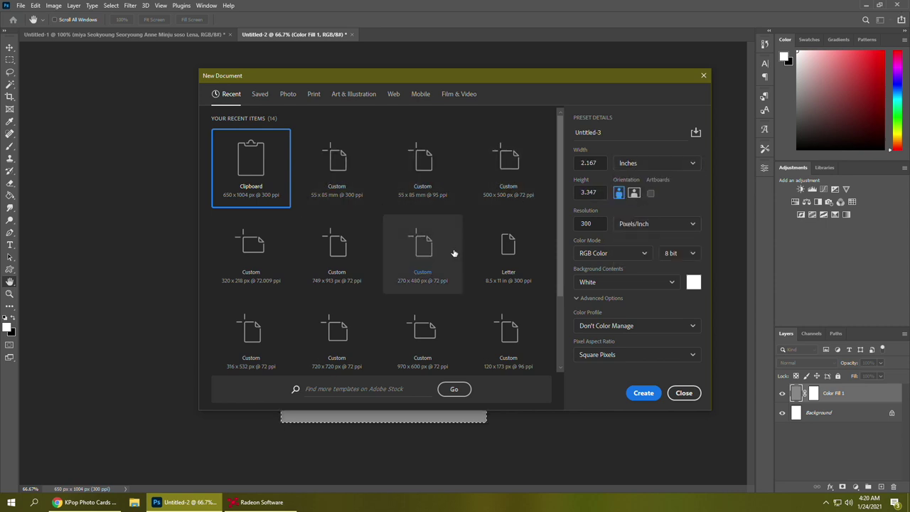
click(517, 263)
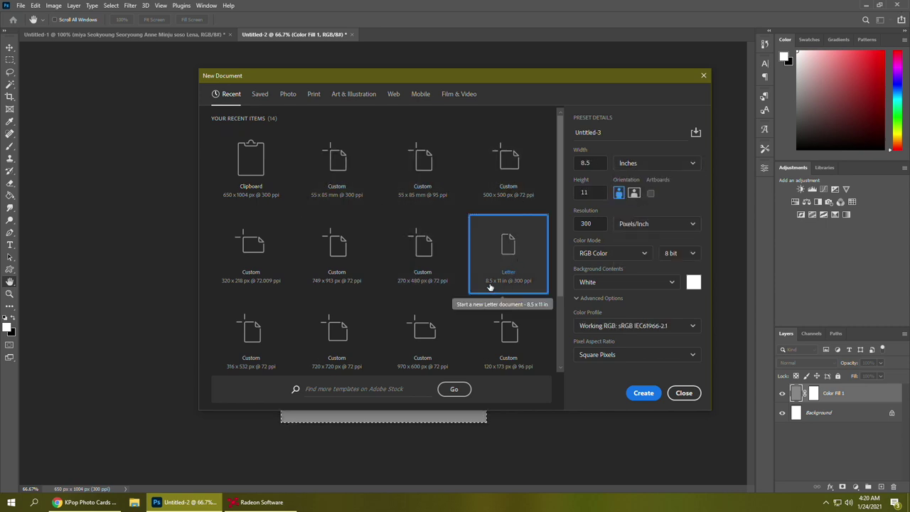
click(644, 393)
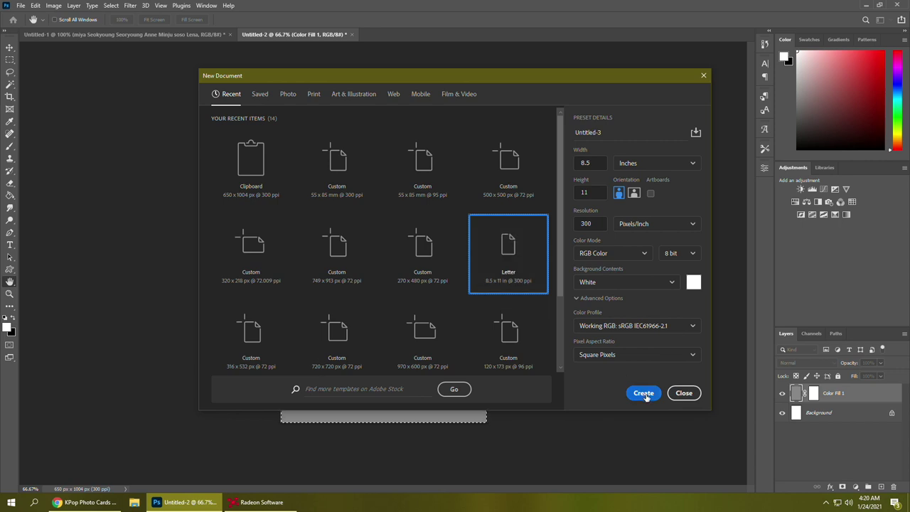
Paste the grey card into the Letter document and move it near the page's upper-left corner
key(ctrl+v)
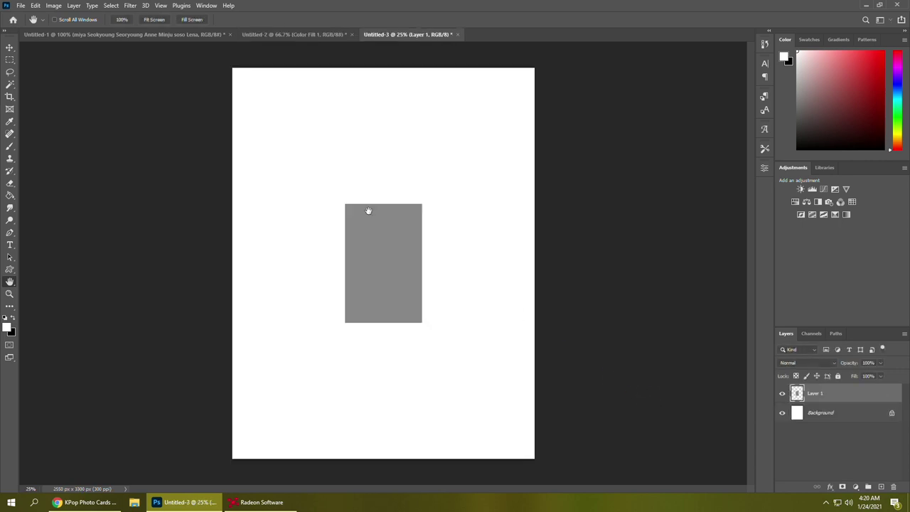
key(v)
drag(404, 228, 316, 109)
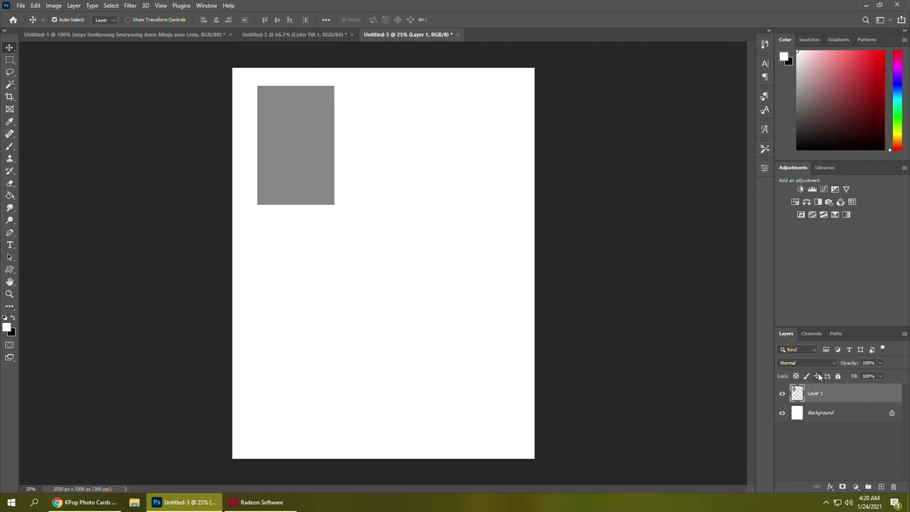
Duplicate the grey card and place the copies side by side to form a row of three
drag(825, 399, 882, 487)
drag(304, 157, 463, 160)
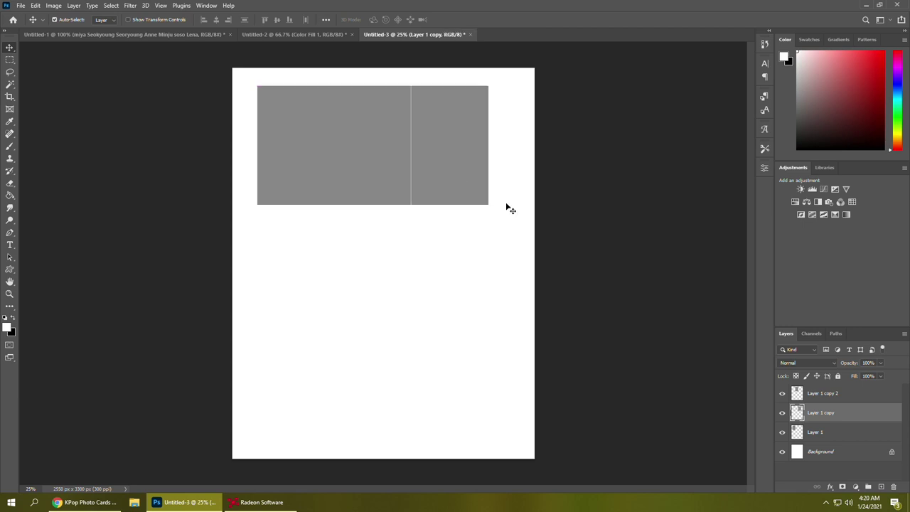
drag(360, 147, 443, 173)
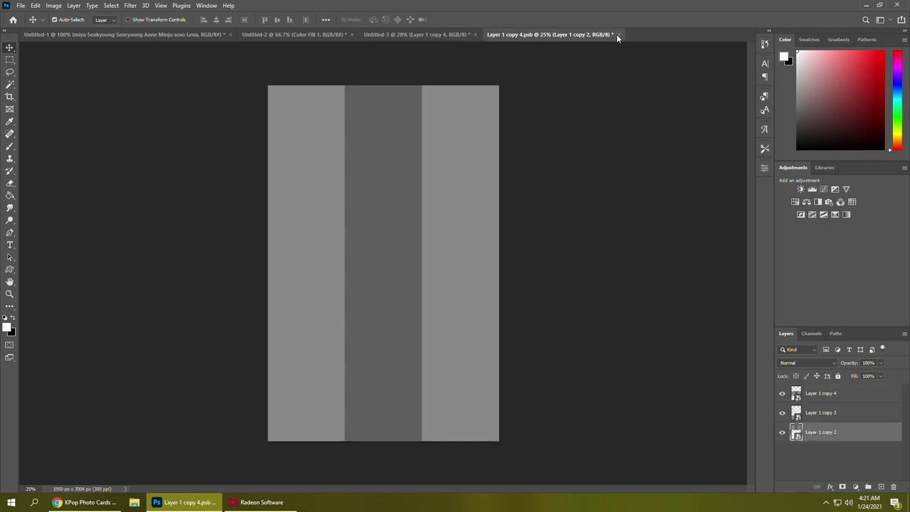
Close the card grid's smart object document and turn on the rulers in the Letter document
click(617, 34)
click(426, 187)
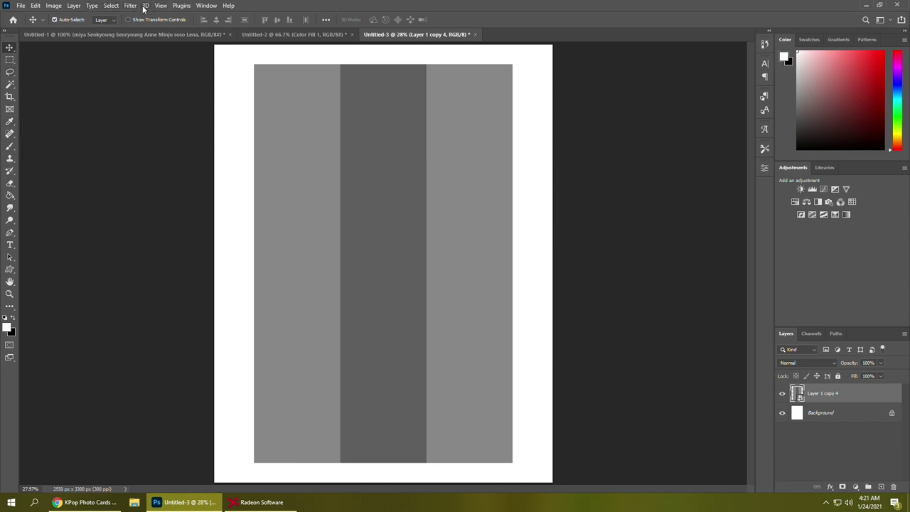
click(169, 5)
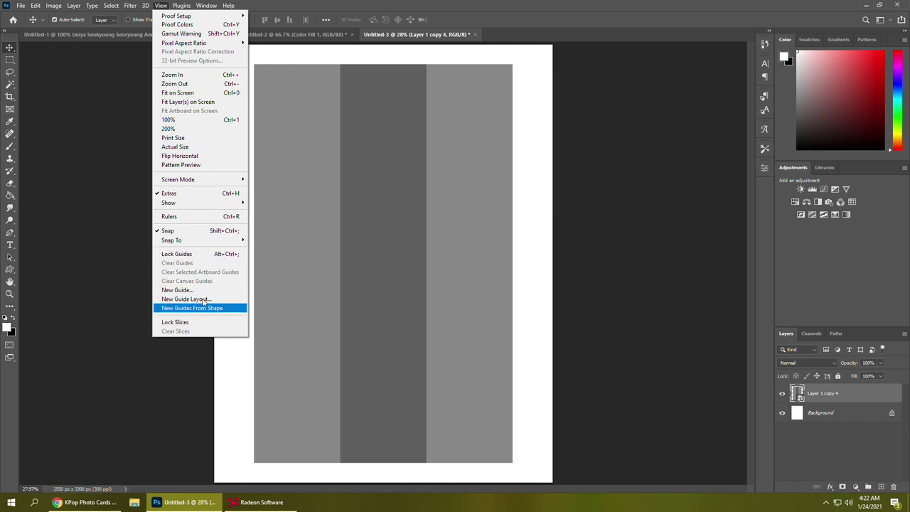
mouse_move(199, 184)
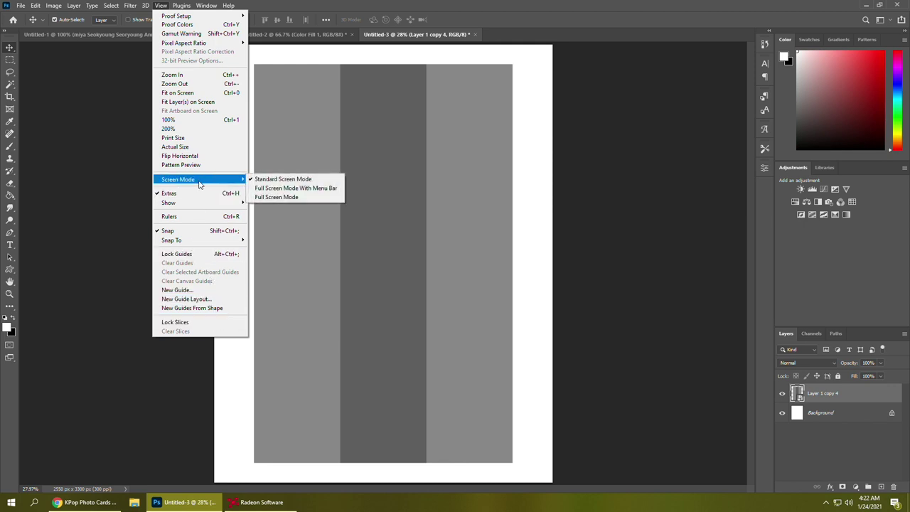
click(199, 217)
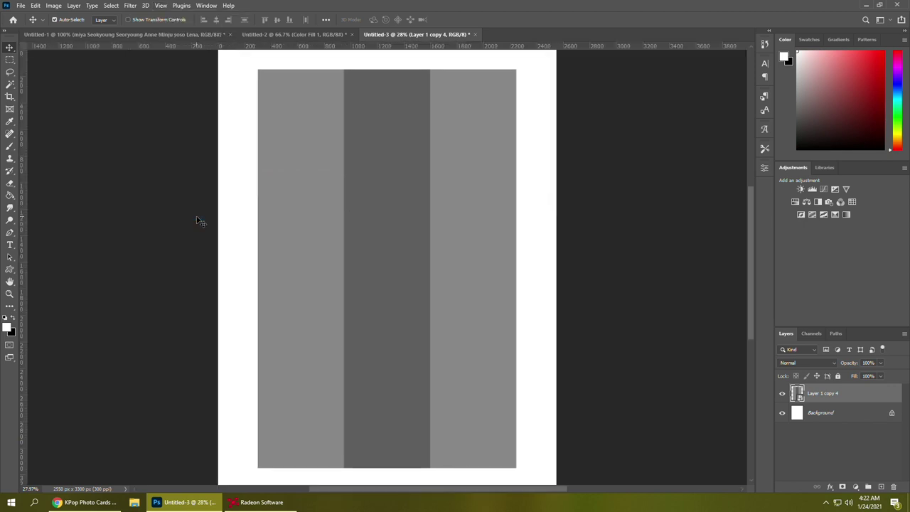
Place vertical guides along the card grid's left edge and along both edges of its dark middle column
click(9, 293)
click(10, 48)
click(9, 281)
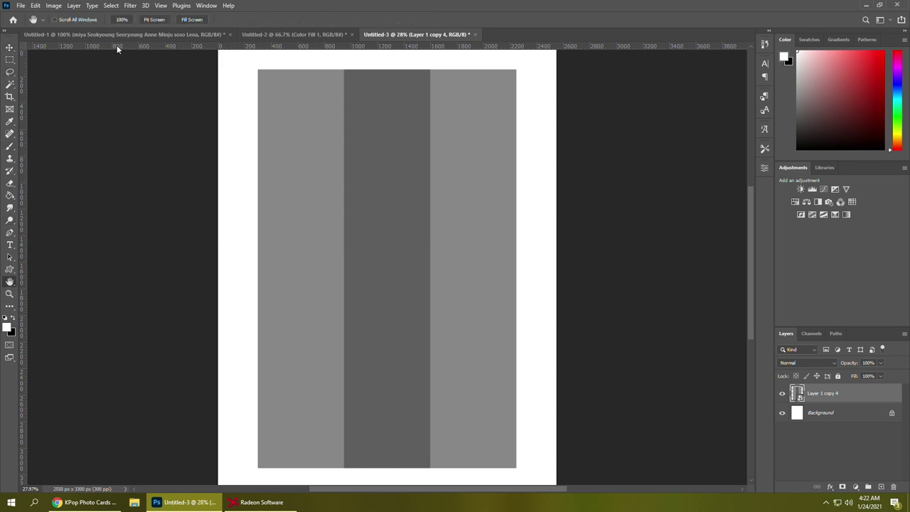
click(123, 20)
drag(359, 181, 521, 349)
drag(281, 114, 429, 437)
drag(377, 344, 300, 300)
drag(248, 210, 259, 220)
drag(23, 98, 244, 111)
drag(21, 119, 552, 173)
drag(439, 493, 538, 490)
drag(24, 129, 430, 172)
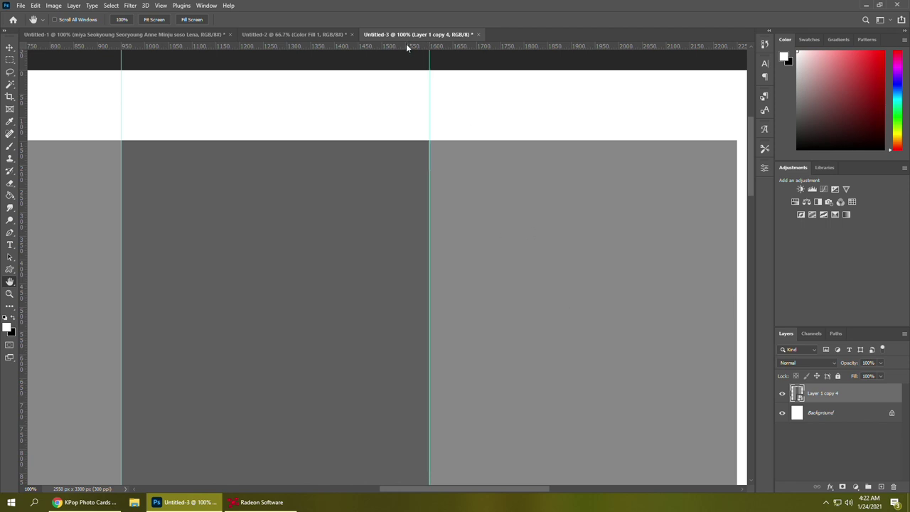
Place horizontal guides along the top and bottom edges of the card grid
drag(431, 45, 431, 141)
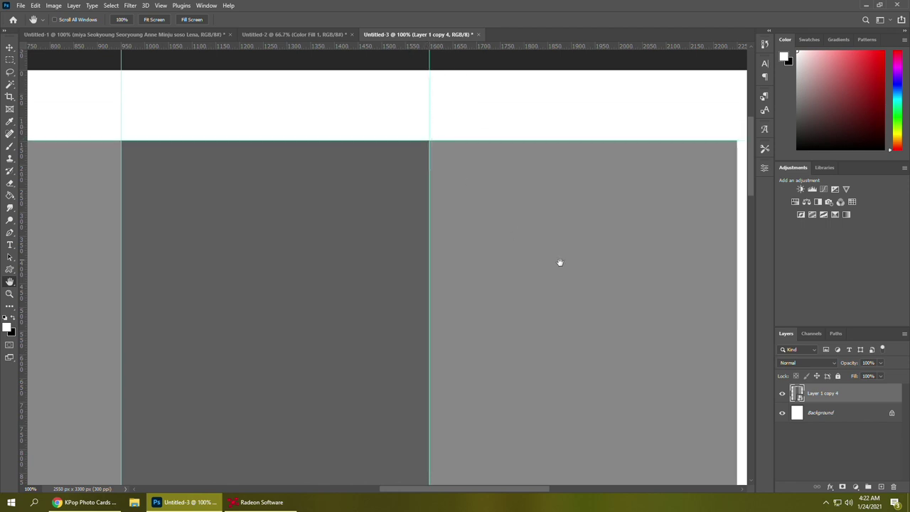
drag(754, 150, 755, 404)
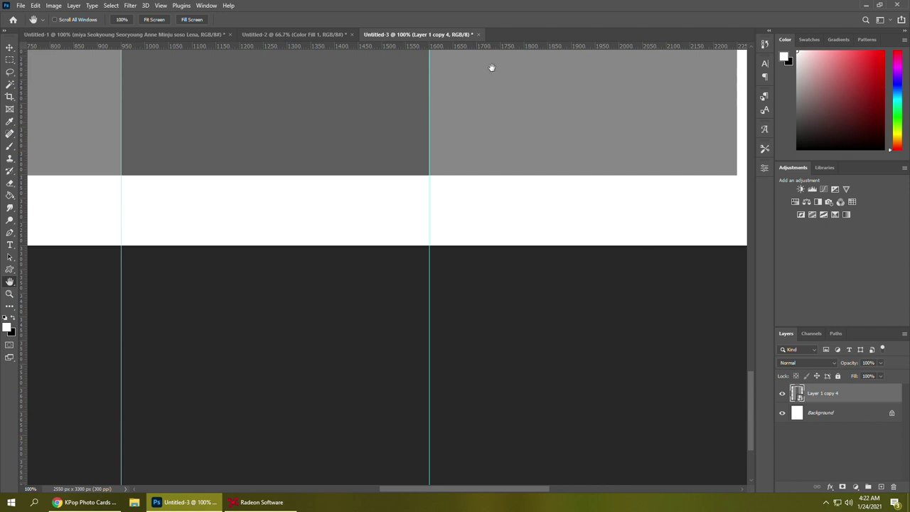
drag(481, 47, 486, 175)
scroll(614, 300, up, 3)
Delete the middle row's layer inside the card grid smart object, then save and close it
double_click(797, 393)
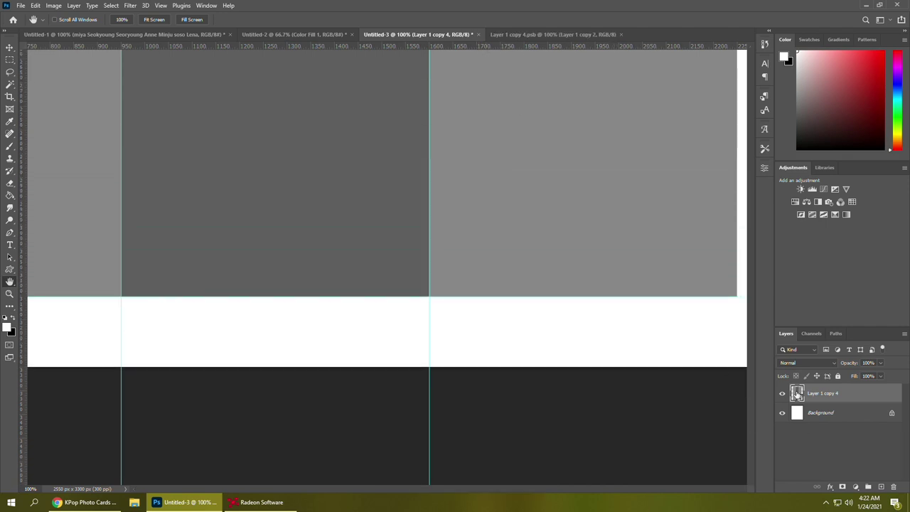
click(822, 415)
drag(816, 398, 894, 488)
click(622, 35)
click(412, 186)
Place horizontal guides along the bottom row's top edge and the top row's bottom edge
drag(753, 388, 740, 275)
drag(470, 47, 631, 440)
drag(752, 303, 760, 240)
drag(467, 47, 543, 331)
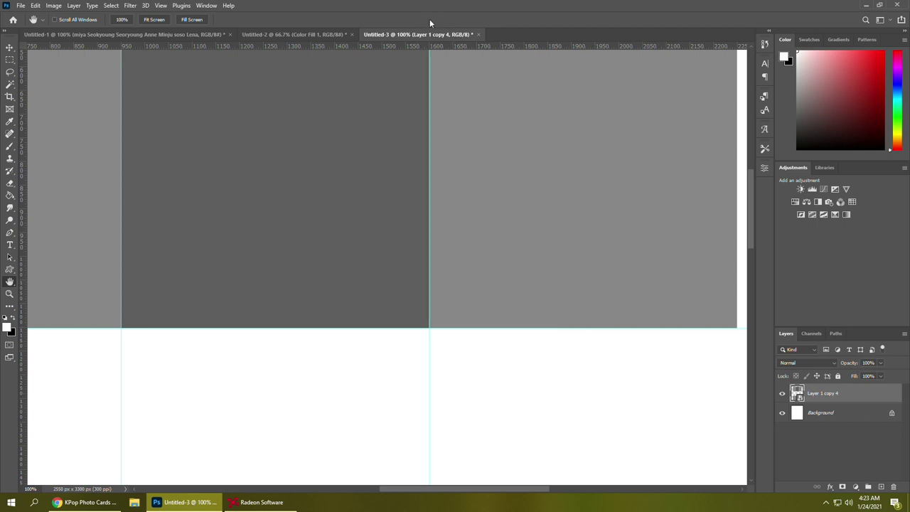
click(145, 20)
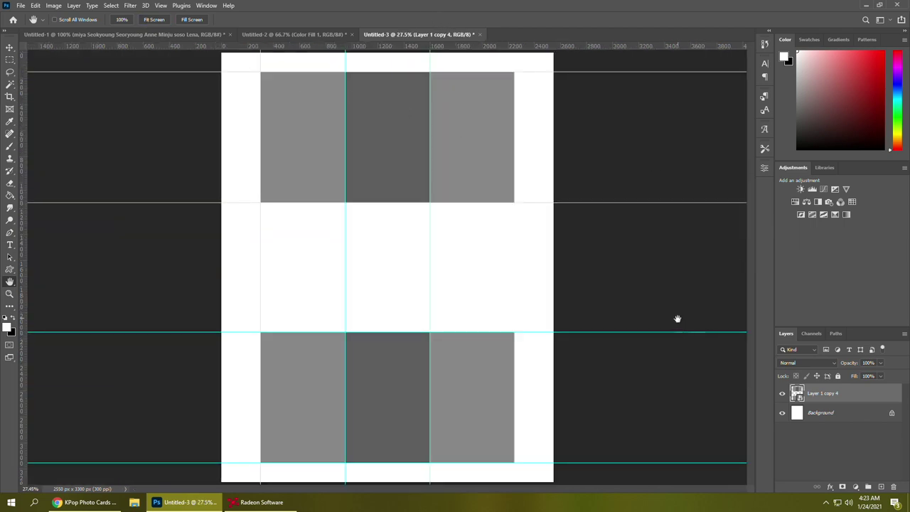
Place a vertical guide along the card grid's right edge and hide the grey card grid layer
click(122, 19)
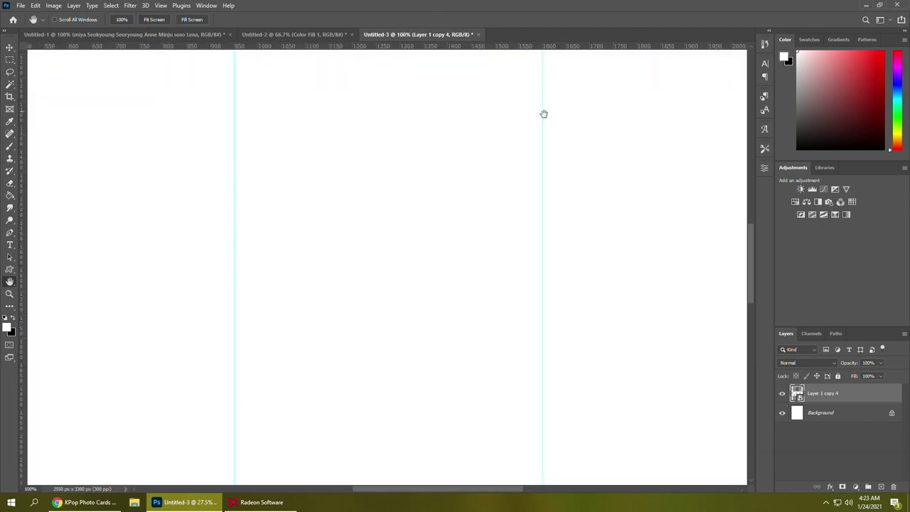
drag(544, 114, 429, 349)
drag(22, 132, 439, 174)
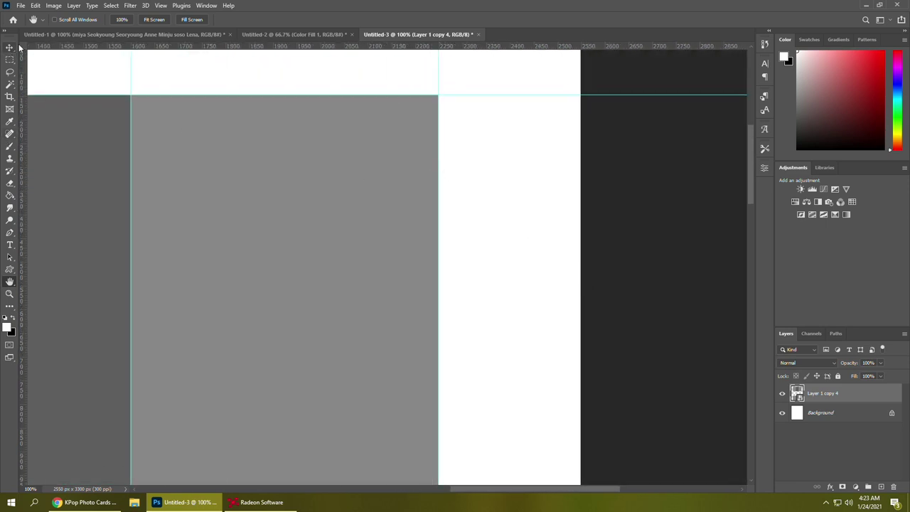
click(154, 19)
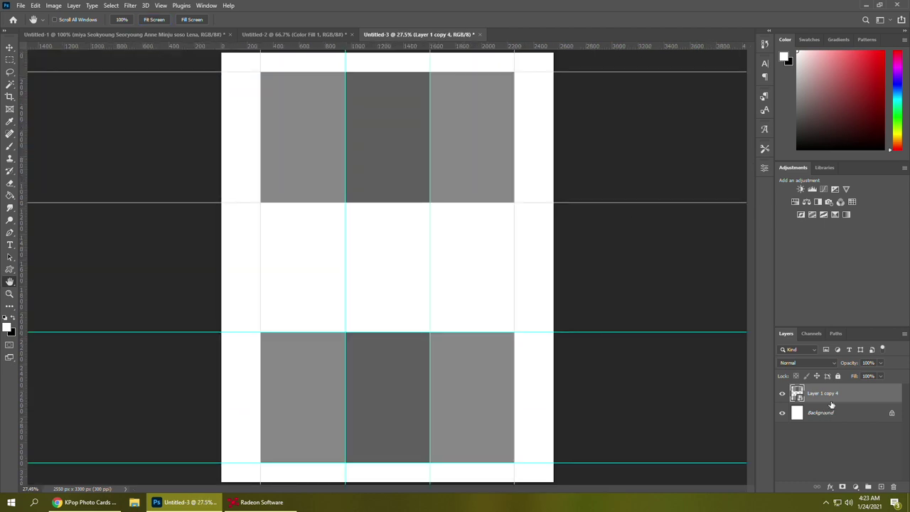
click(783, 394)
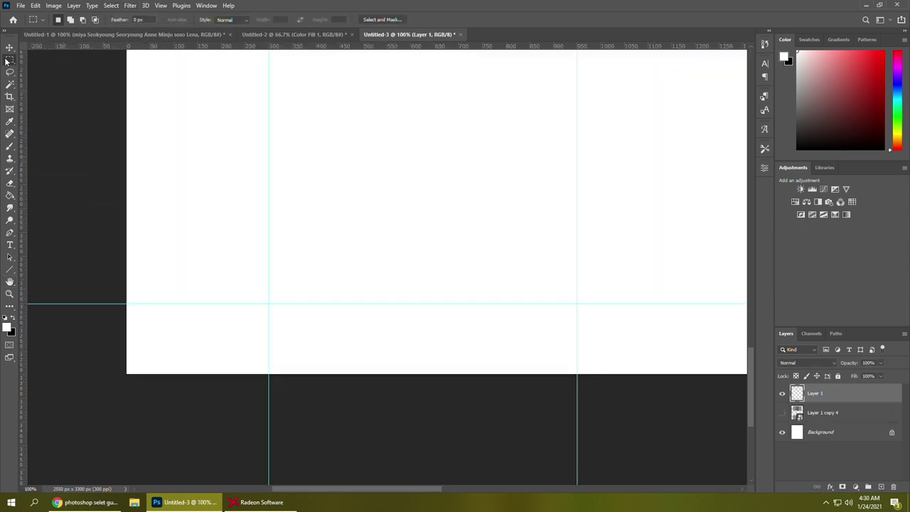
Select a single-pixel column at the leftmost vertical guide on Layer 1 and fill it with black
right_click(9, 59)
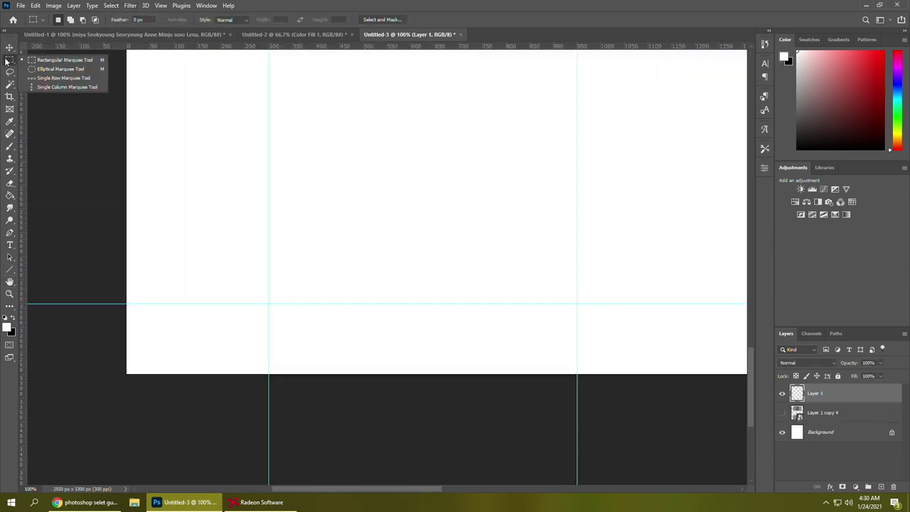
click(59, 87)
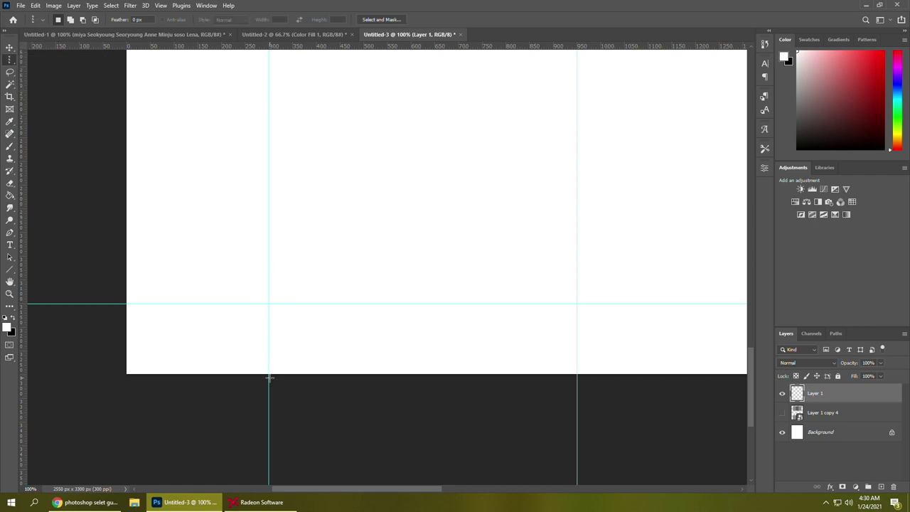
mouse_move(269, 377)
mouse_down()
mouse_move(260, 283)
mouse_move(267, 372)
mouse_up()
click(10, 198)
click(14, 318)
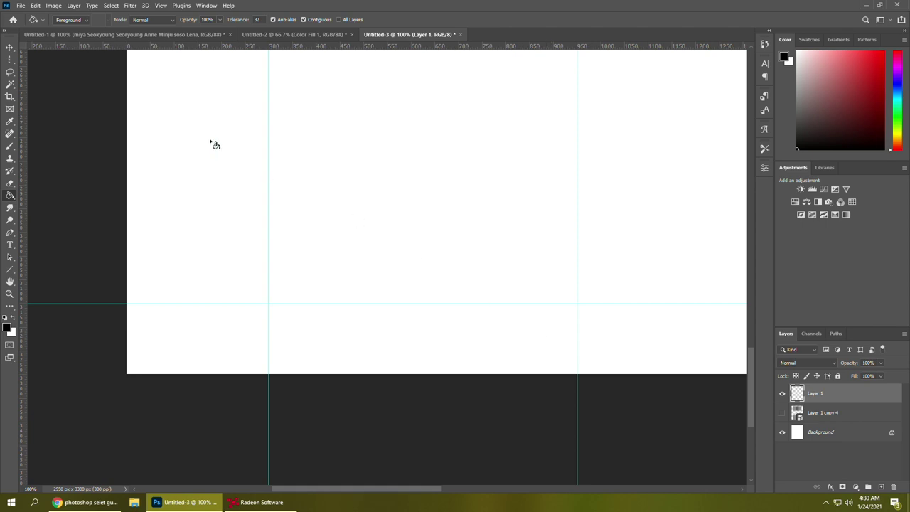
Nudge the black vertical line so it lines up with the leftmost guide
click(10, 282)
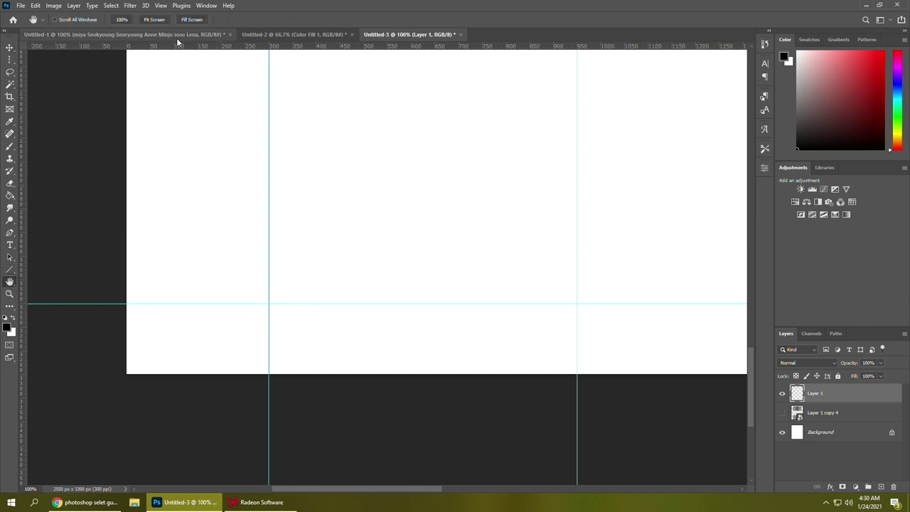
click(191, 19)
click(122, 19)
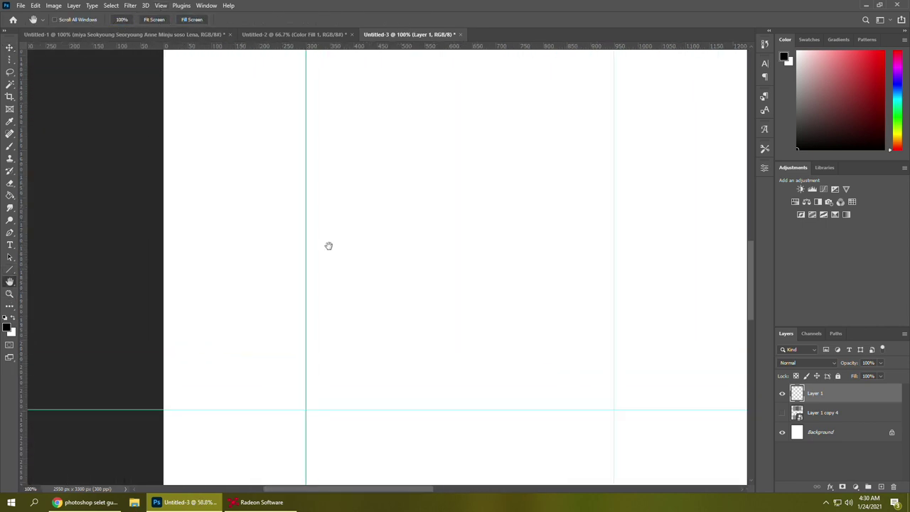
click(10, 293)
click(10, 48)
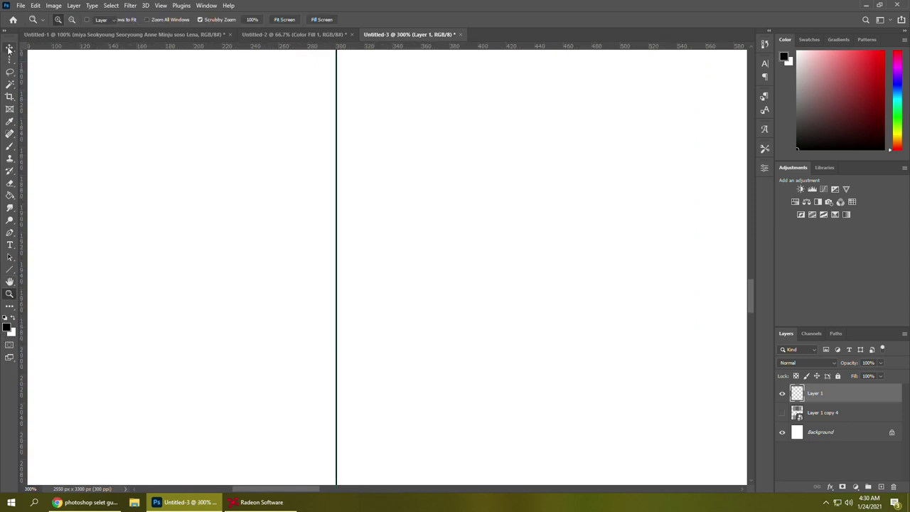
key(Left)
key(Right)
key(Left)
Duplicate the black line layer and align the copy with the second vertical guide
click(10, 282)
click(154, 19)
click(123, 19)
drag(799, 389, 881, 487)
click(9, 48)
drag(226, 213, 537, 257)
drag(750, 258, 748, 150)
key(Left)
key(Right)
Duplicate the black line again and place the copy on the third vertical guide
click(812, 413)
drag(821, 393, 881, 486)
drag(552, 437, 301, 390)
drag(272, 313, 581, 315)
Duplicate the line once more and place the copy on the rightmost vertical guide
drag(823, 393, 881, 486)
drag(584, 285, 355, 291)
drag(356, 291, 661, 289)
Duplicate the rightmost black line layer and rotate the copy 90° to make a horizontal line
key(ctrl+j)
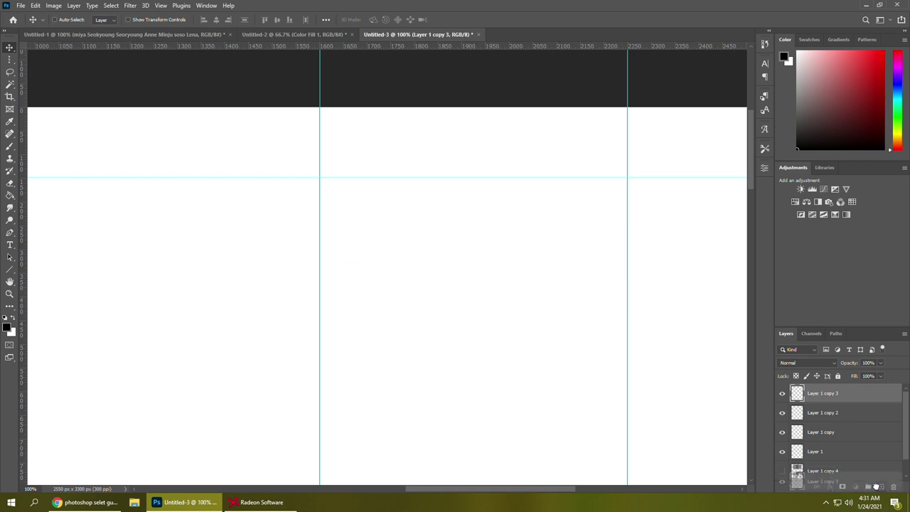
key(ctrl+t)
key(ctrl+0)
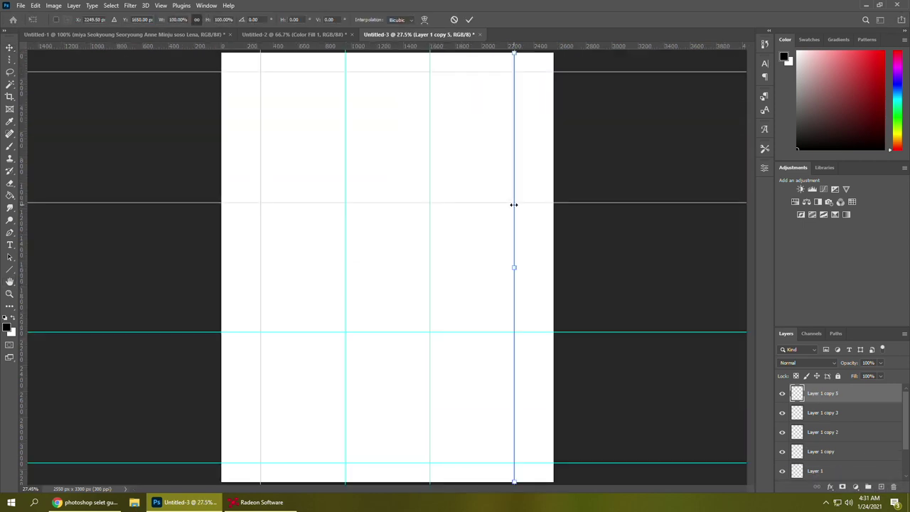
right_click(513, 205)
click(570, 347)
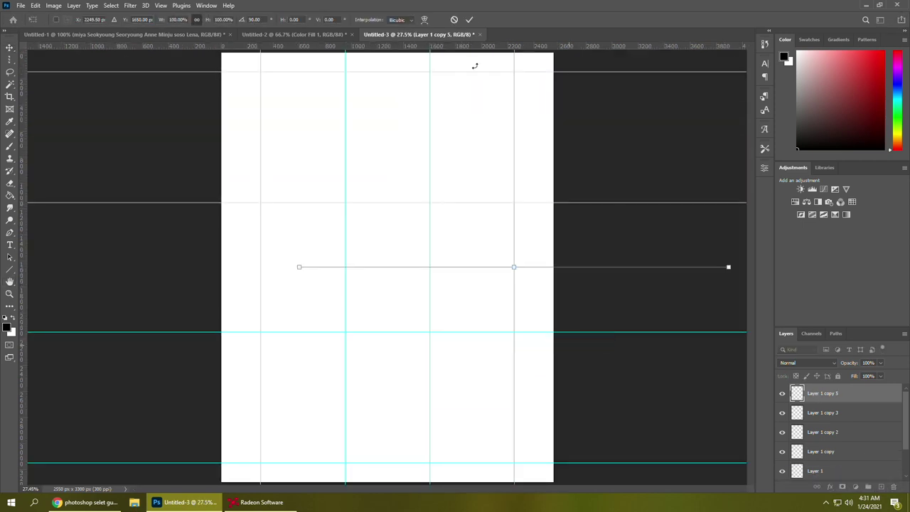
click(470, 19)
click(8, 47)
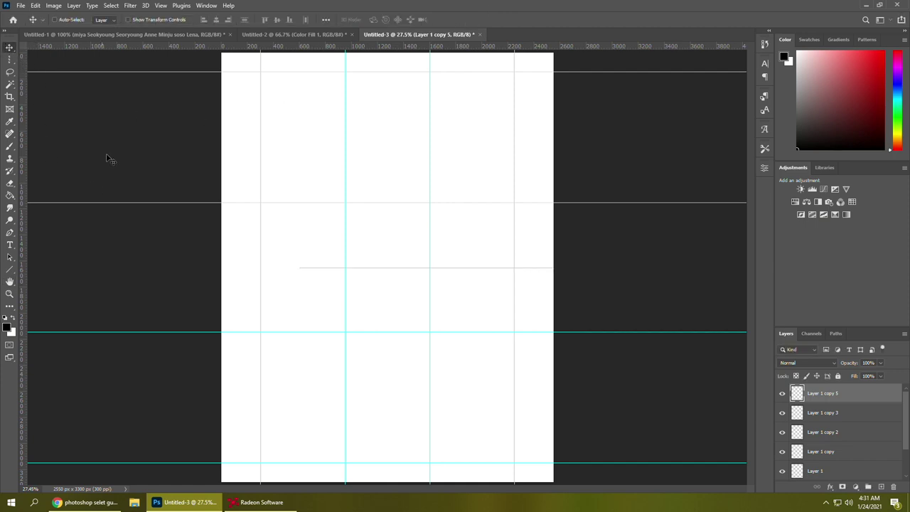
Move the horizontal black line onto the second horizontal guide so that it spans the page width
click(10, 281)
click(121, 21)
click(9, 48)
drag(380, 197, 358, 340)
drag(520, 414, 366, 180)
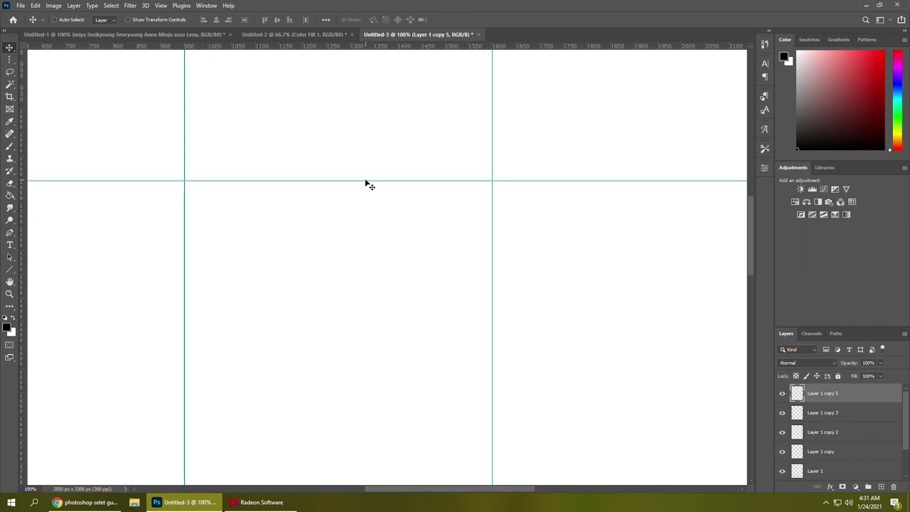
drag(262, 241, 426, 312)
drag(573, 220, 412, 439)
drag(422, 209, 446, 284)
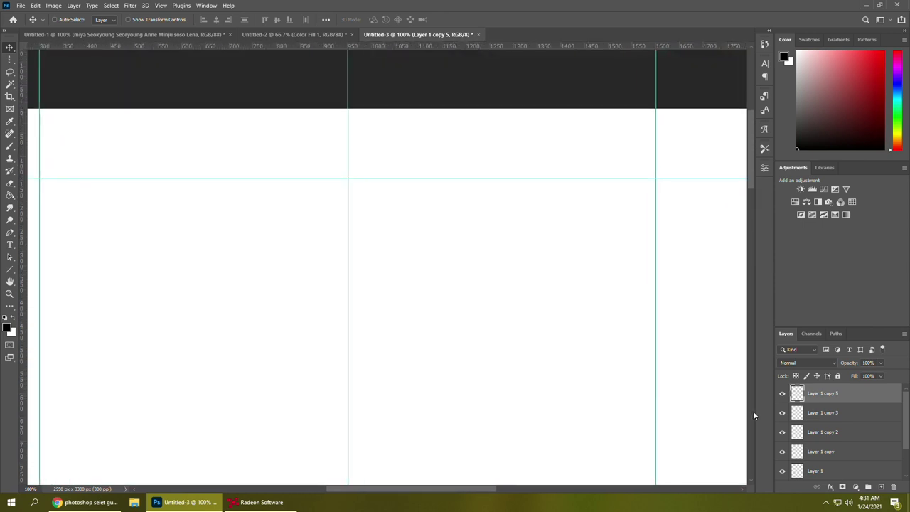
Duplicate the horizontal line layer and place the copy on the topmost horizontal guide
scroll(643, 360, down, 3)
drag(846, 400, 881, 486)
drag(577, 407, 573, 102)
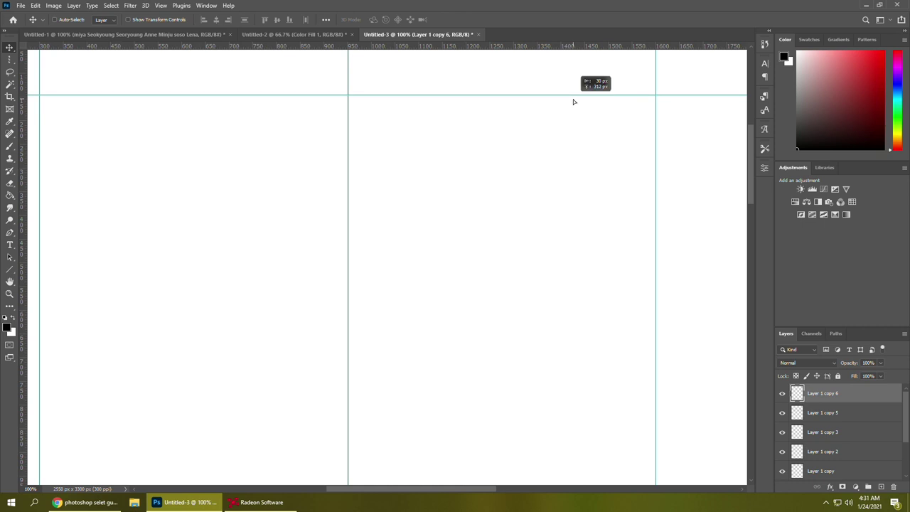
drag(427, 256, 324, 177)
Duplicate the Layer 1 copy 5 horizontal line and place the copy on the third horizontal guide
drag(841, 412, 882, 486)
drag(599, 259, 612, 371)
drag(668, 392, 582, 147)
Duplicate the horizontal line once more and align the copy precisely with the lowest horizontal guide
drag(843, 417, 881, 485)
drag(612, 375, 541, 291)
drag(541, 234, 529, 455)
drag(404, 343, 527, 372)
click(9, 293)
drag(166, 305, 304, 330)
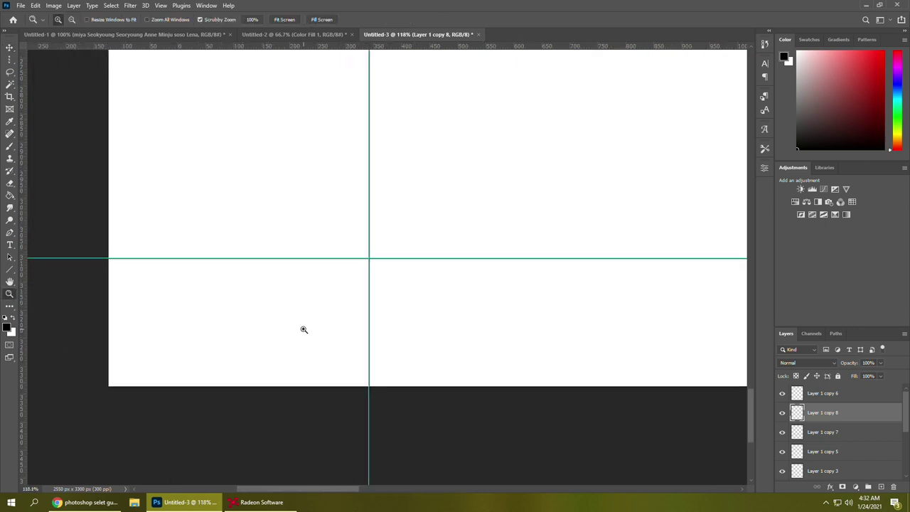
click(304, 329)
click(10, 50)
drag(266, 253, 266, 256)
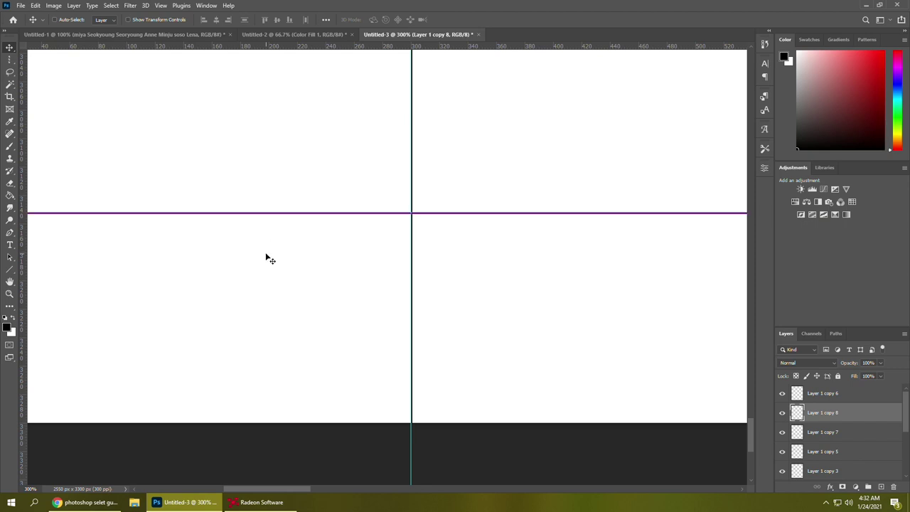
Try to pick the second vertical line directly on the canvas using Auto-Select
drag(569, 360, 240, 319)
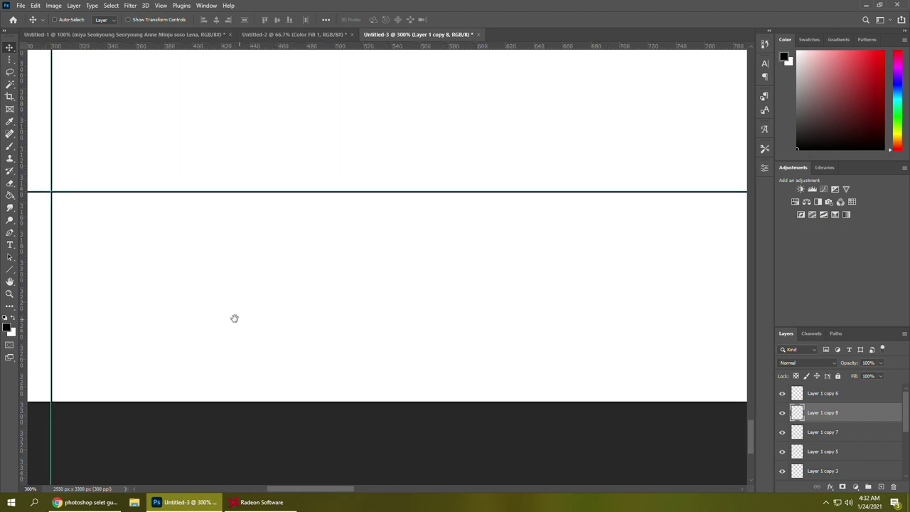
drag(390, 308, 265, 335)
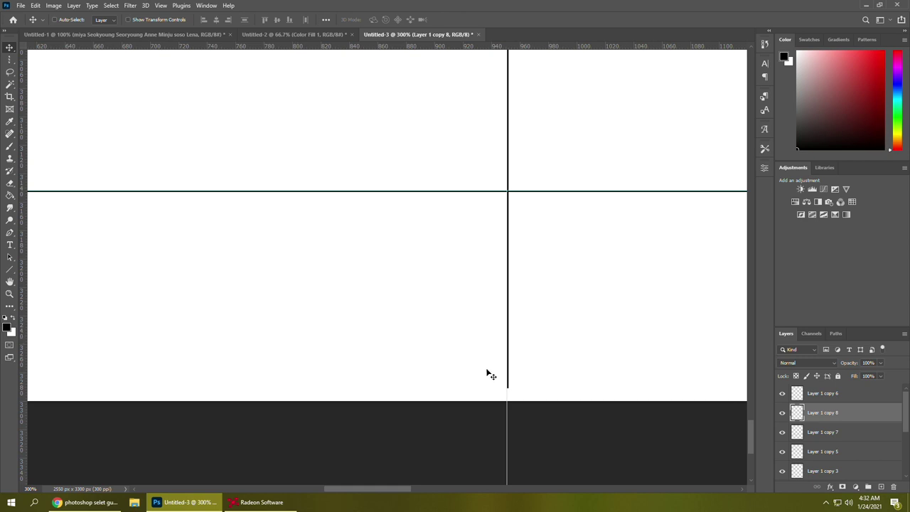
click(70, 21)
click(511, 364)
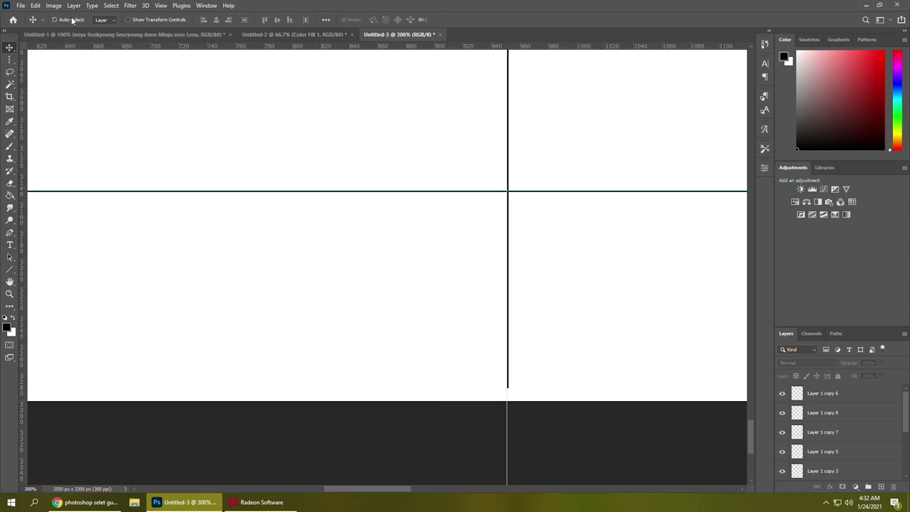
click(540, 307)
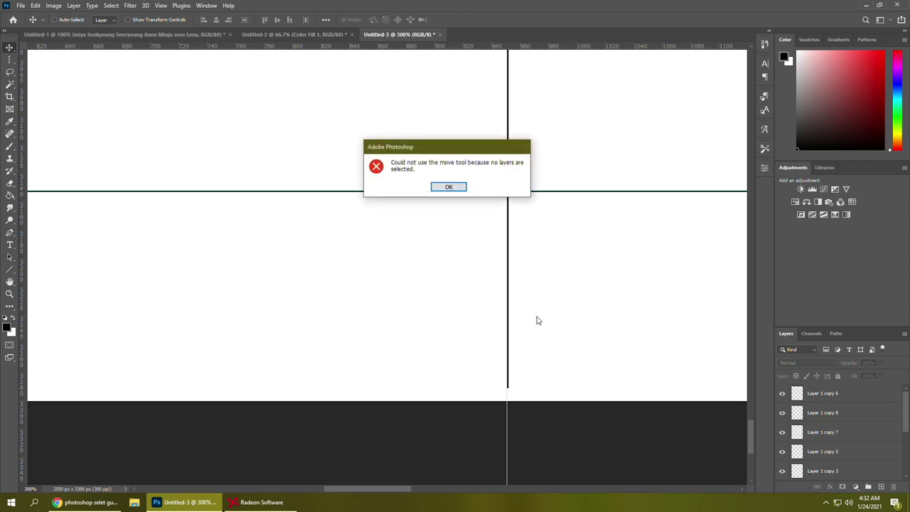
click(445, 187)
Try to shift the Layer 1 copy 2 and Layer 1 copy lines down to the page's bottom edge
scroll(690, 407, down, 1)
click(826, 431)
scroll(836, 437, down, 3)
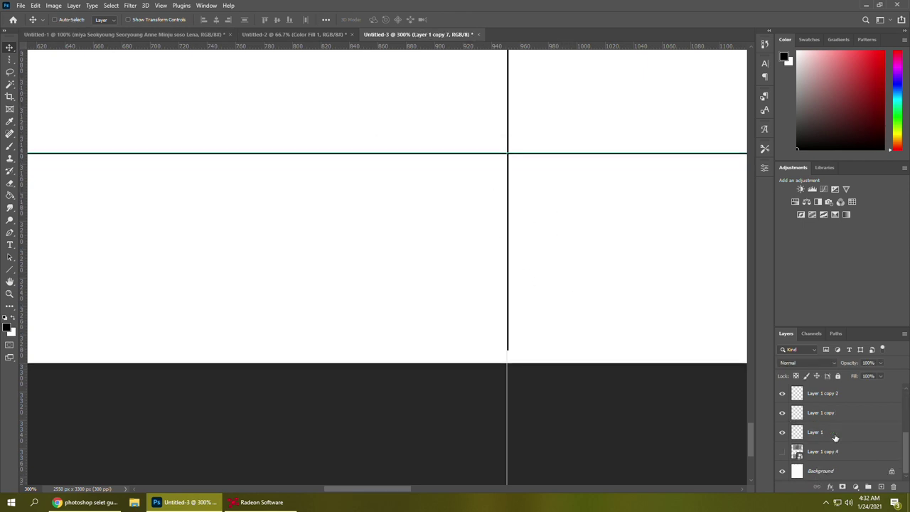
click(829, 395)
drag(578, 345, 578, 360)
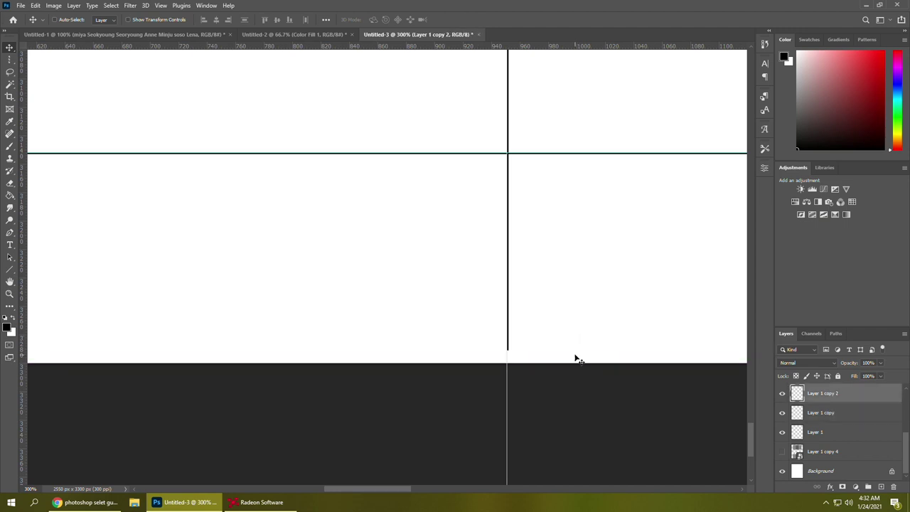
click(833, 417)
drag(590, 309, 590, 316)
drag(583, 276, 584, 406)
key(Left)
key(Right)
drag(689, 294, 263, 309)
drag(523, 317, 494, 313)
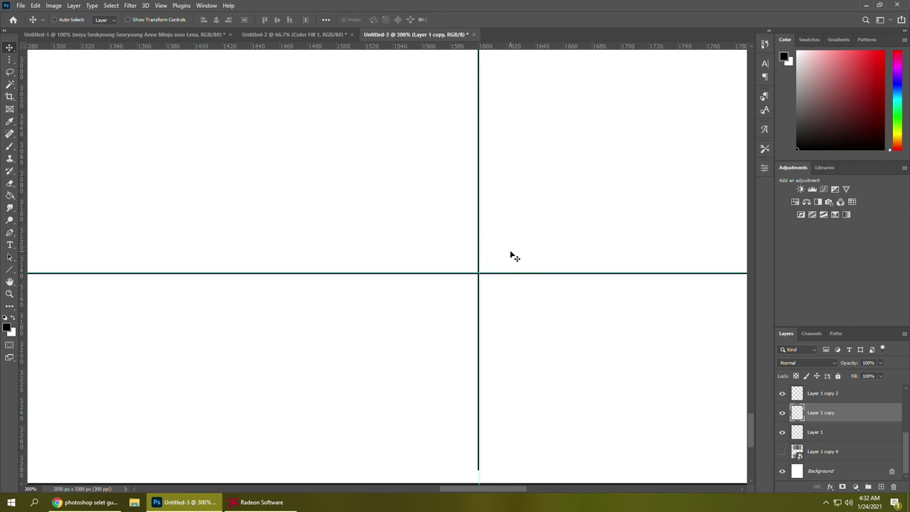
Move the Layer 1 copy 2 and Layer 1 copy lines down so both middle vertical lines reach the page's bottom edge
click(842, 395)
scroll(842, 398, up, 2)
drag(481, 489, 371, 473)
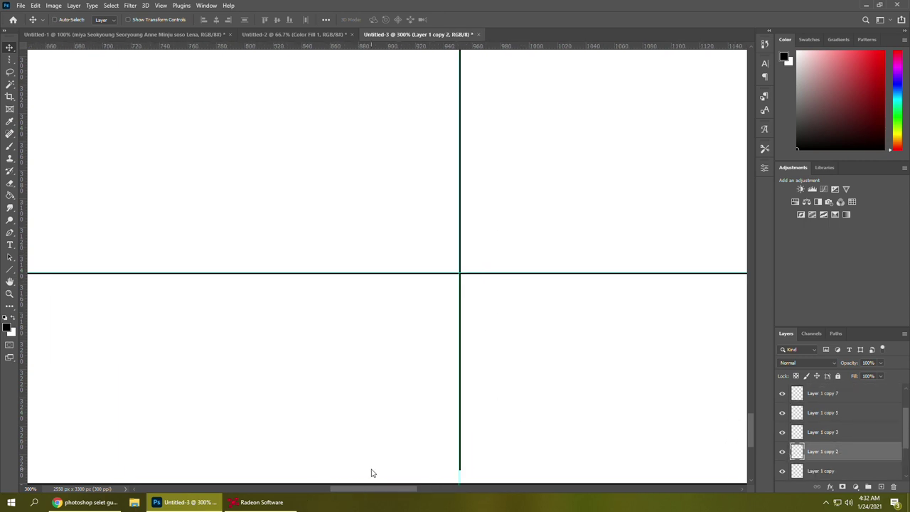
drag(580, 419, 574, 429)
click(789, 434)
click(825, 473)
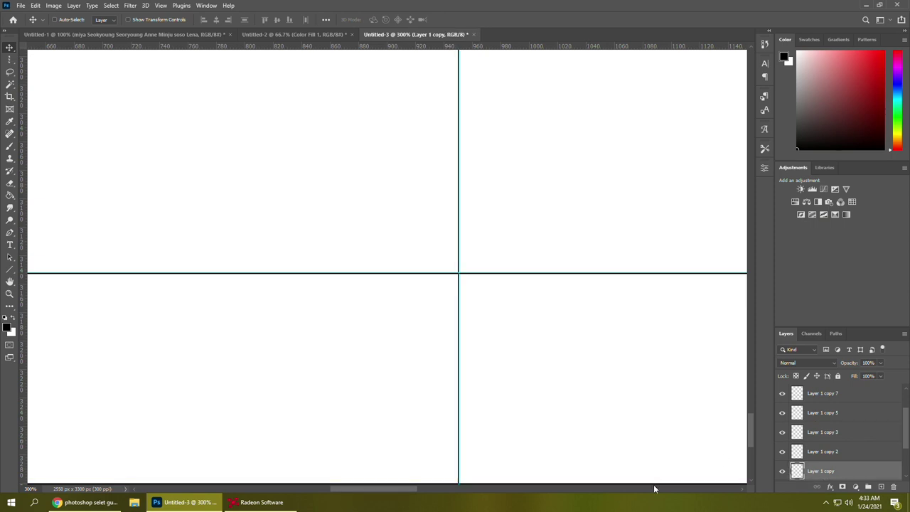
Move the rightmost vertical line, Layer 1 copy 3, up so that it reaches the page's top edge
drag(398, 489, 669, 506)
drag(751, 430, 754, 114)
click(804, 452)
drag(290, 258, 289, 247)
click(296, 284)
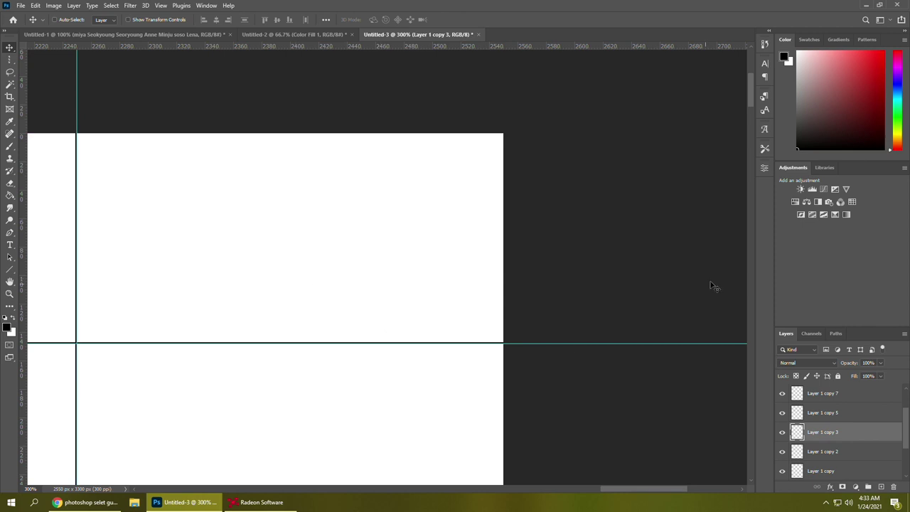
Examine the ends of the vertical lines along the page's top and bottom edges
drag(751, 104, 724, 462)
drag(621, 489, 474, 489)
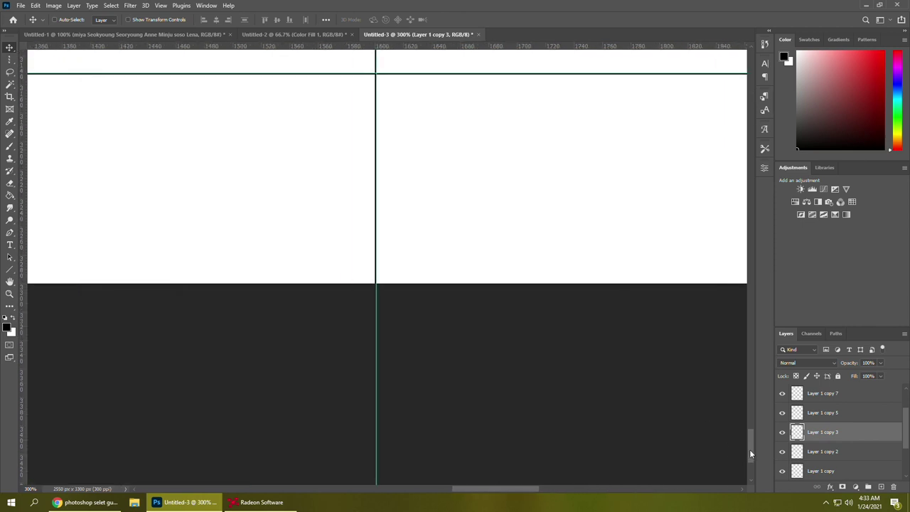
drag(750, 452, 749, 97)
drag(496, 488, 503, 488)
drag(750, 93, 753, 461)
drag(503, 488, 260, 489)
drag(749, 461, 754, 86)
click(10, 281)
click(155, 20)
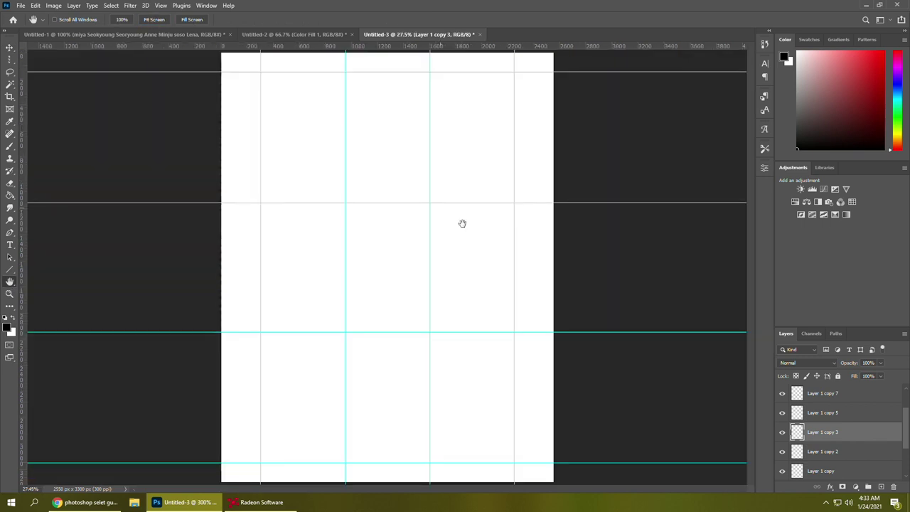
Turn off the display of the guides over the template page
click(161, 5)
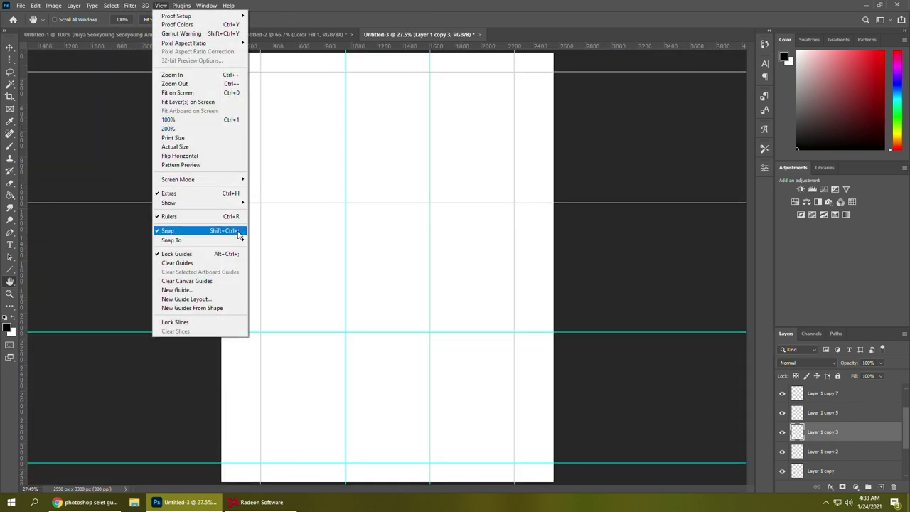
mouse_move(245, 205)
click(270, 236)
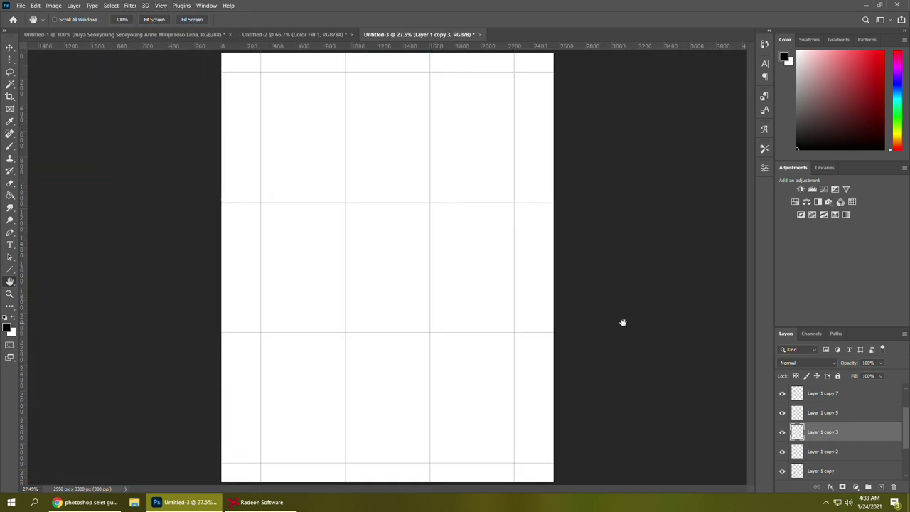
Combine all black line layers into one smart object and delete the hidden Layer 1 copy 4
click(816, 402)
scroll(834, 426, up, 2)
click(826, 396)
scroll(826, 395, down, 5)
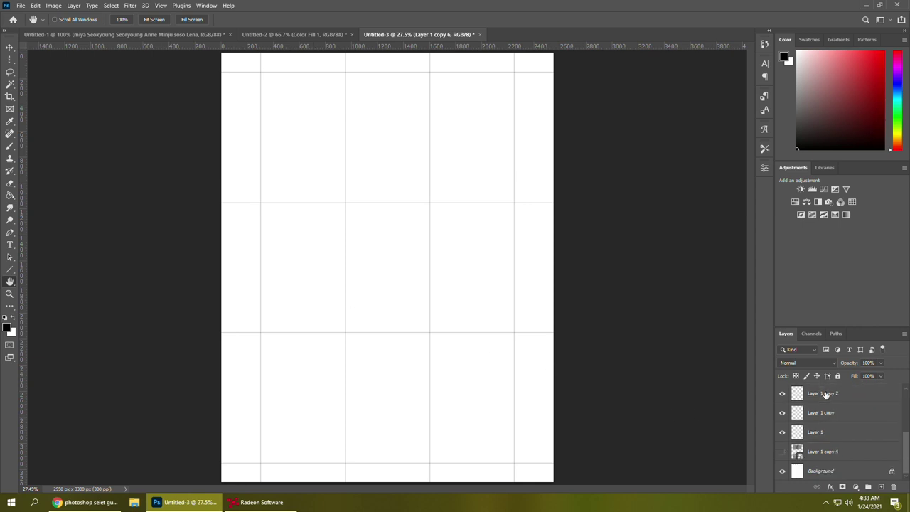
right_click(833, 439)
click(818, 167)
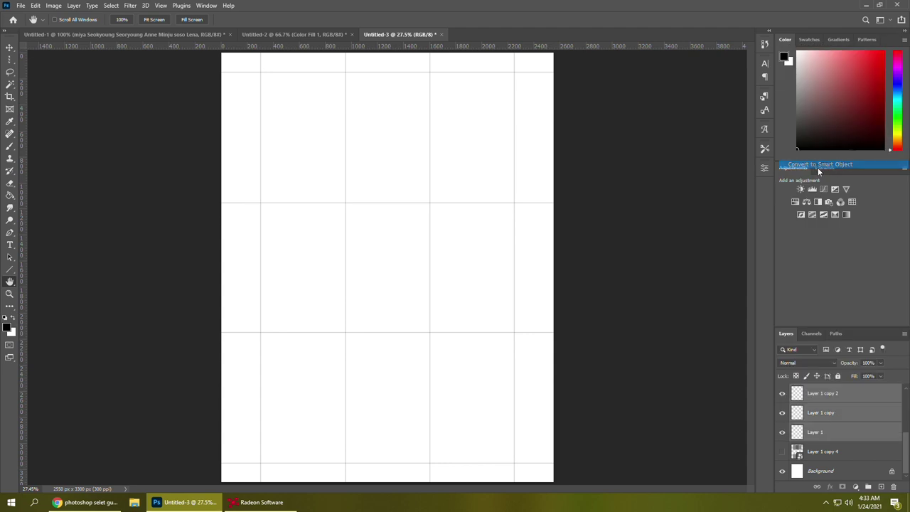
drag(823, 413, 894, 487)
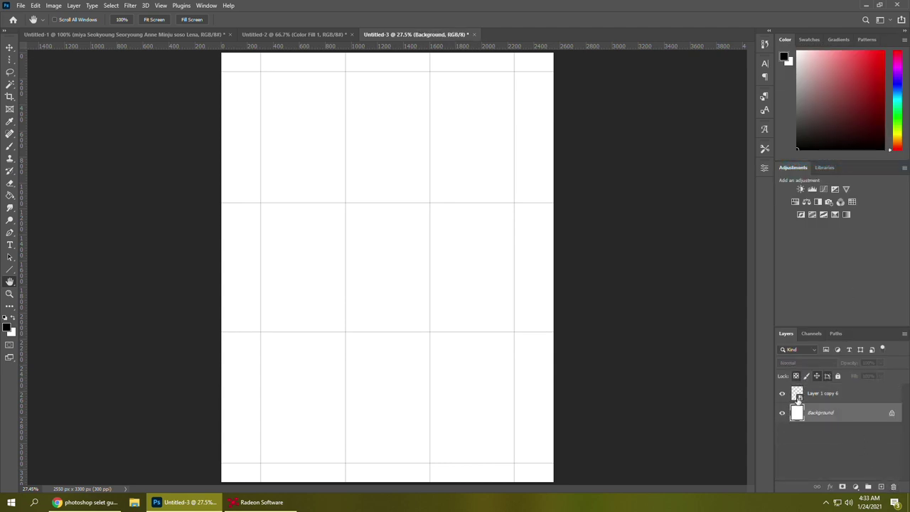
Rasterize the combined line layer and rename it "guides"
right_click(828, 395)
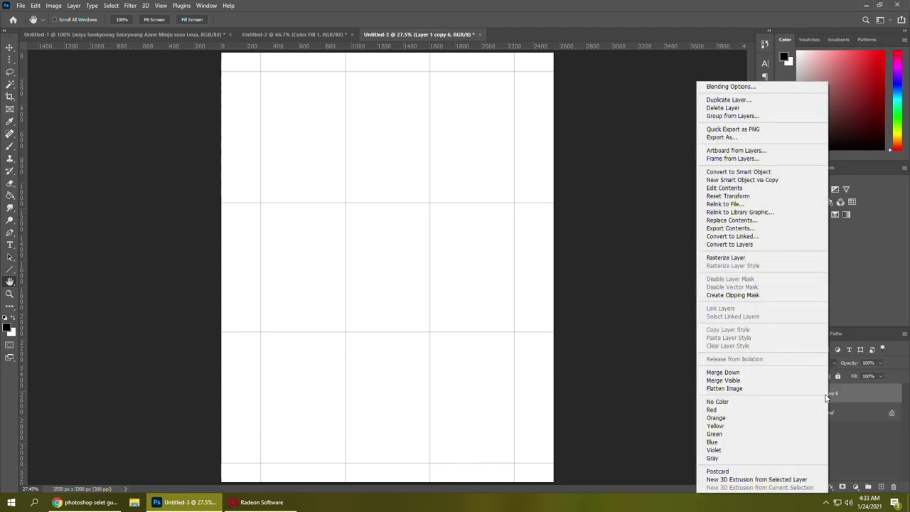
click(723, 260)
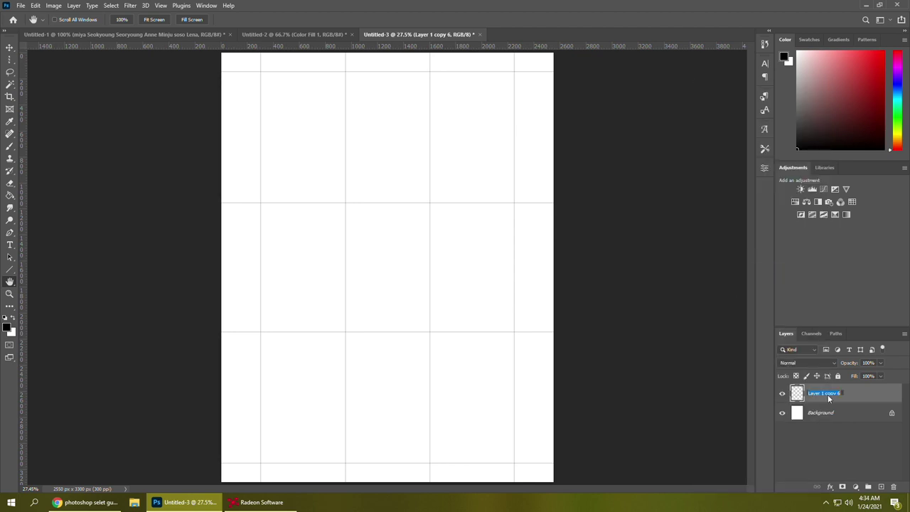
text(cuides)
key(Return)
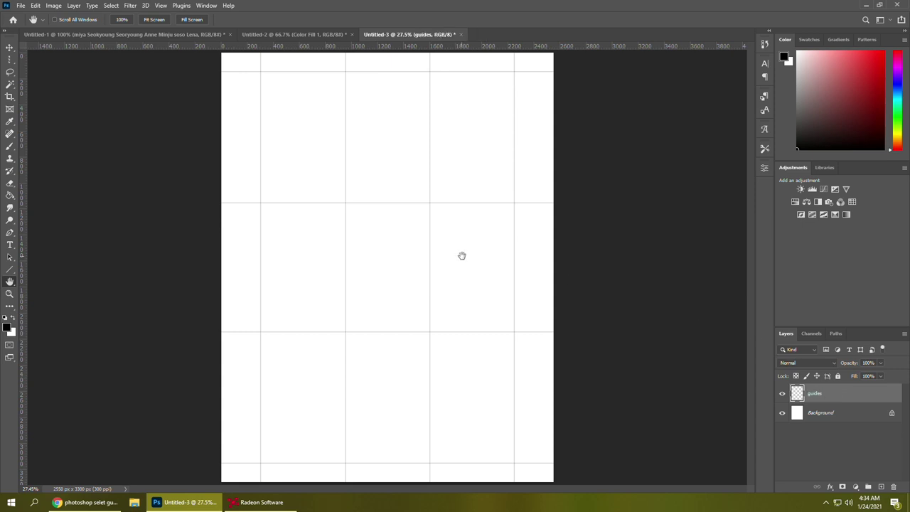
click(121, 20)
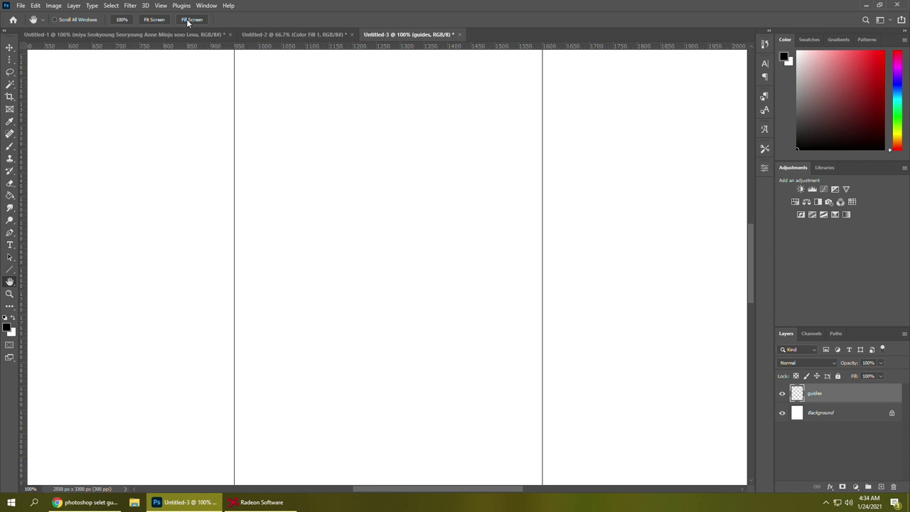
click(189, 20)
click(156, 20)
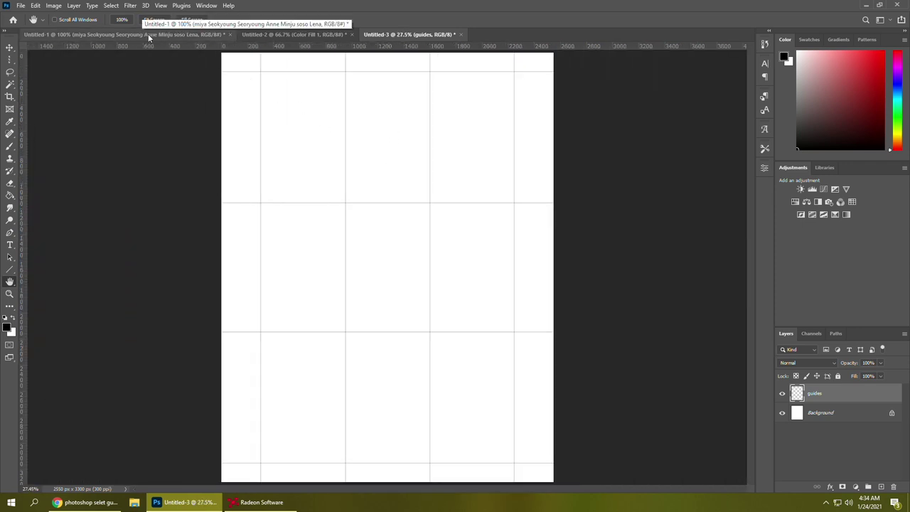
In the Untitled-2 card document, clear the selection and delete the gray Color Fill 1 layer
click(293, 34)
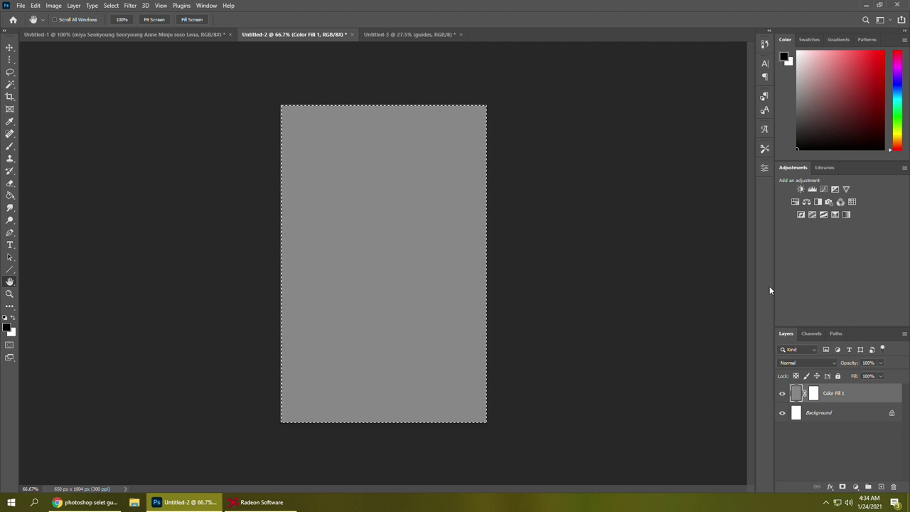
key(ctrl+d)
click(894, 488)
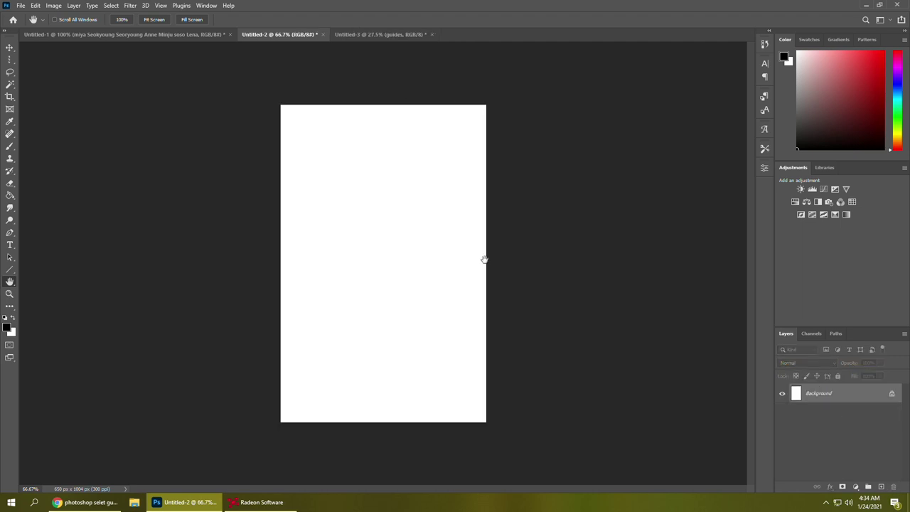
Add the text "MIYA" in black Zector Regular, 30 pt, near the middle of the card
click(10, 245)
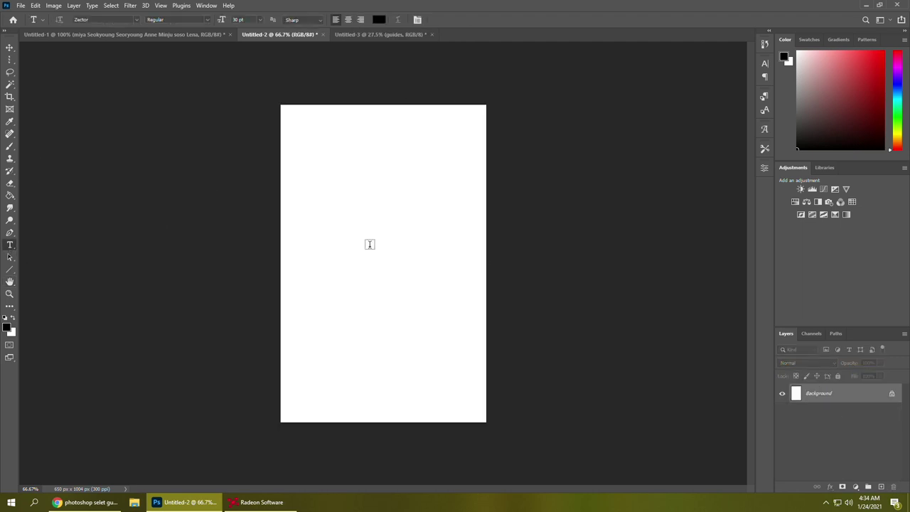
click(342, 258)
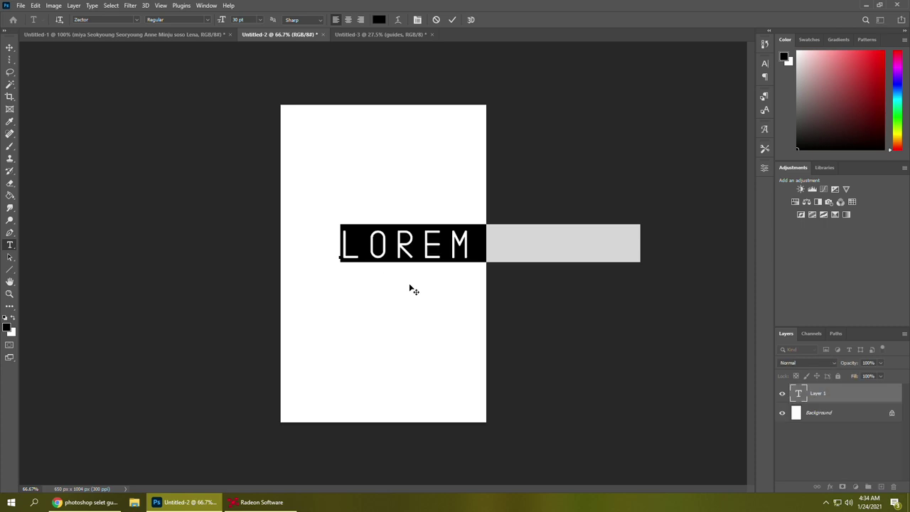
text(MIYA)
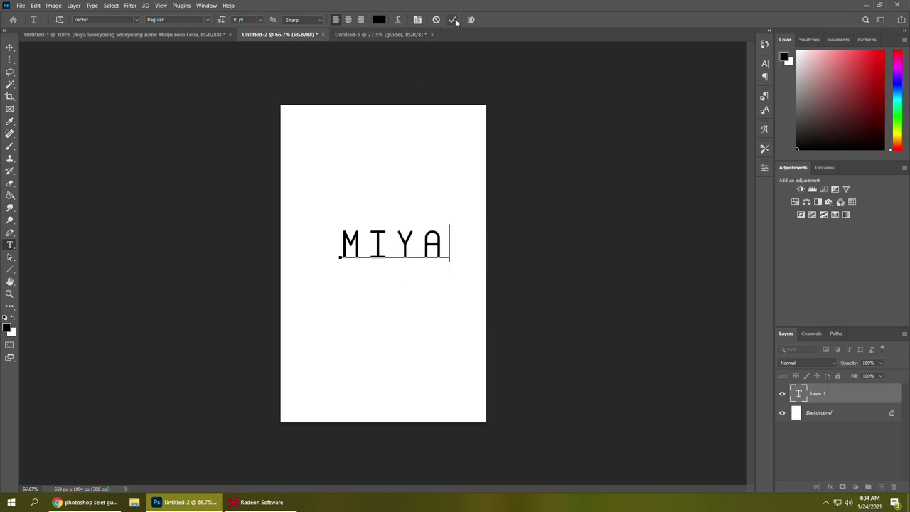
click(453, 22)
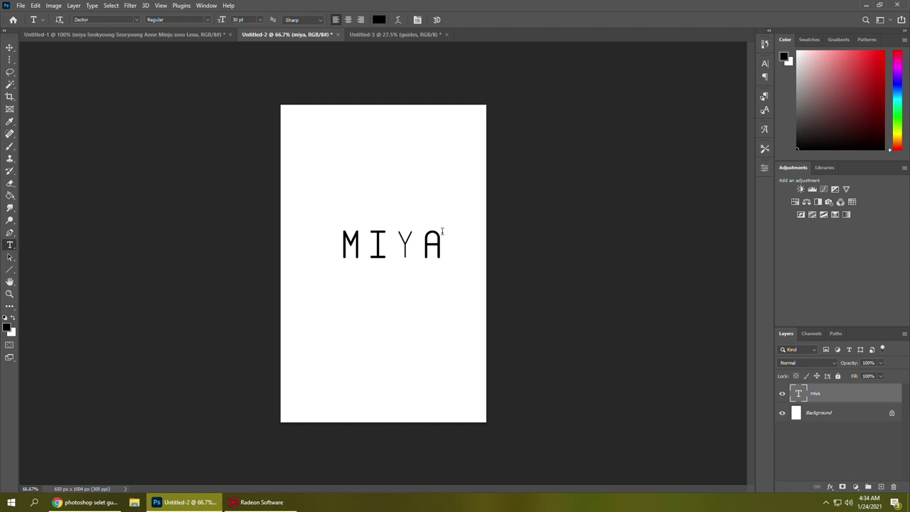
Try a tracking of 0 with Optical kerning on the whole MIYA text
drag(441, 237, 278, 237)
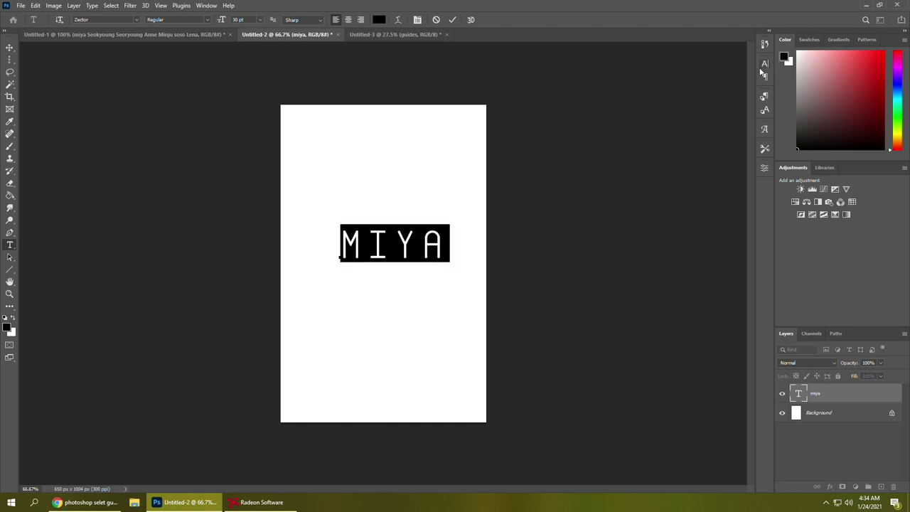
key(ctrl+t)
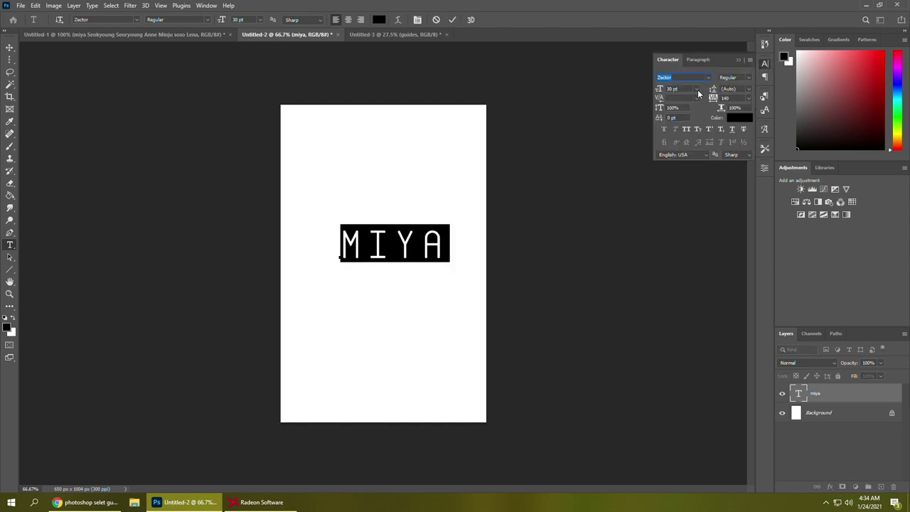
click(749, 99)
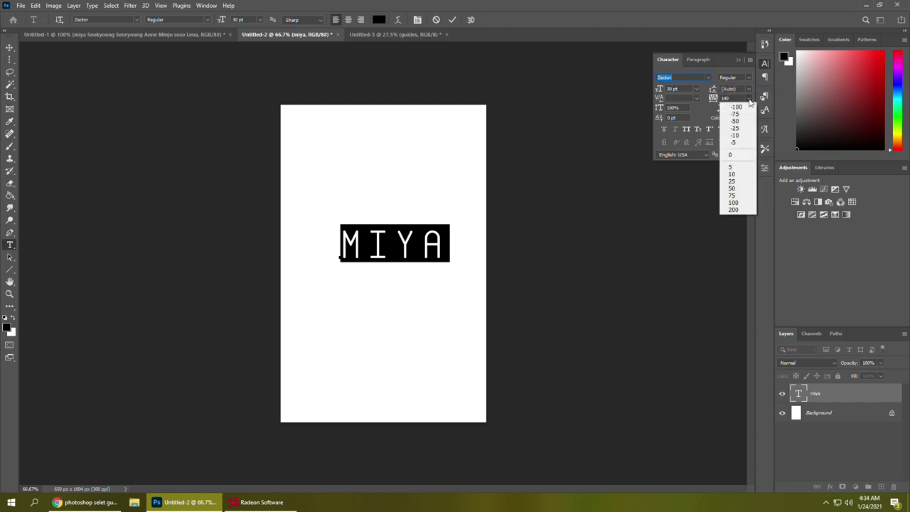
click(738, 154)
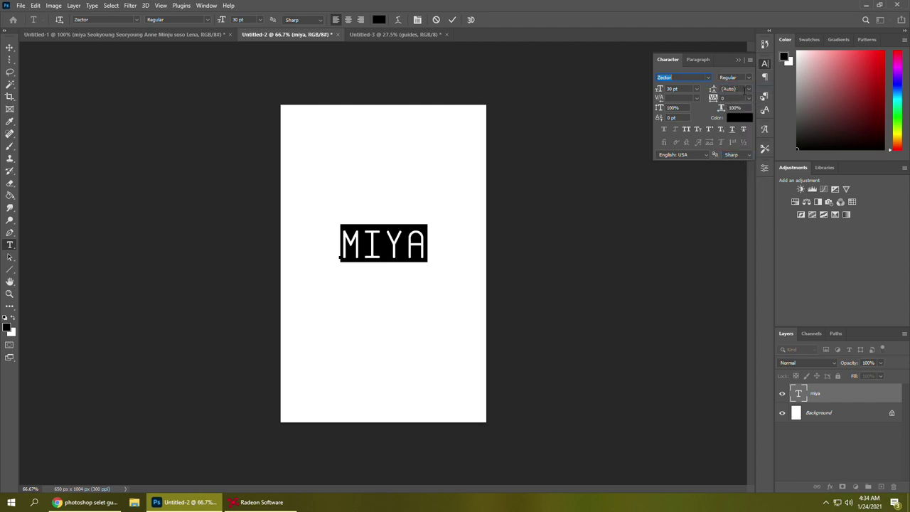
click(751, 92)
click(750, 93)
click(697, 96)
click(699, 107)
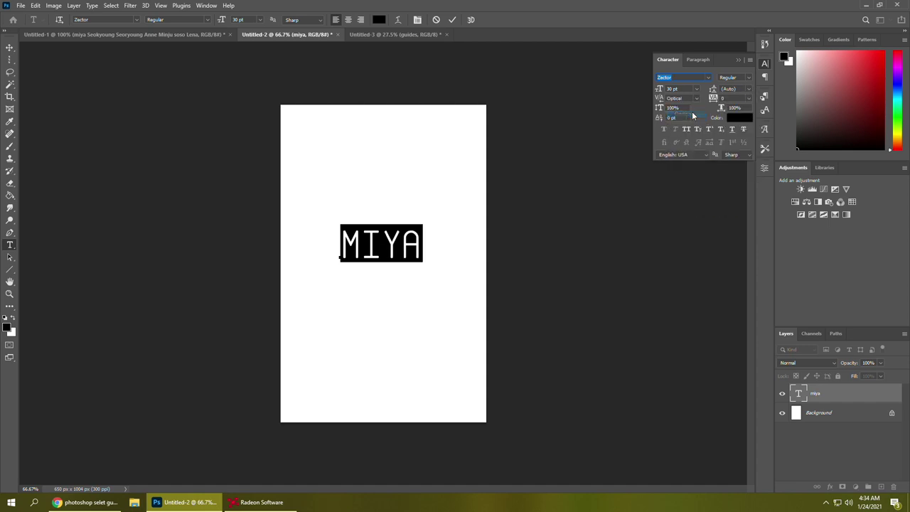
click(698, 97)
click(698, 97)
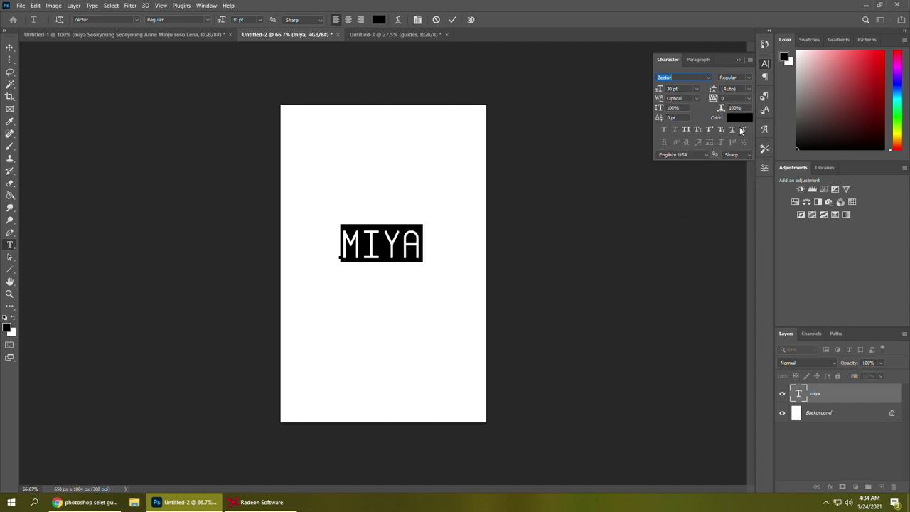
click(741, 59)
click(453, 20)
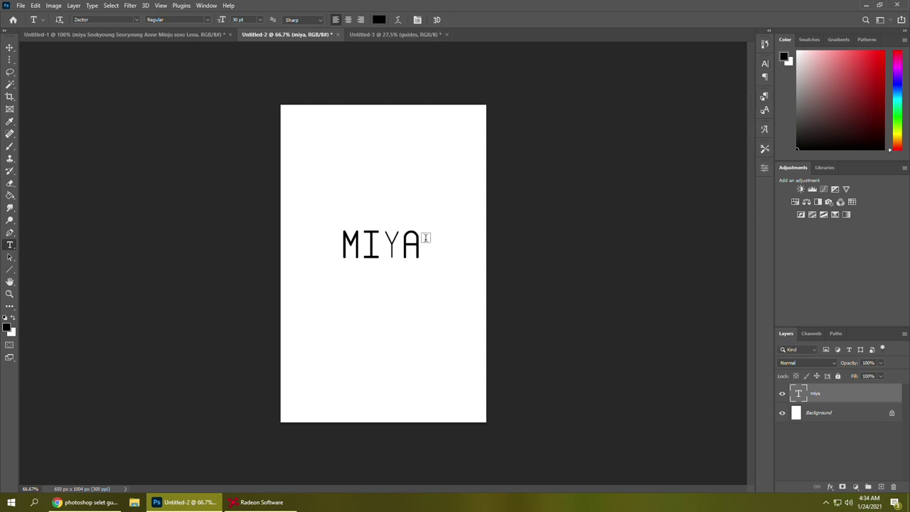
Set the tracking of the whole MIYA text to 180
double_click(418, 242)
click(764, 64)
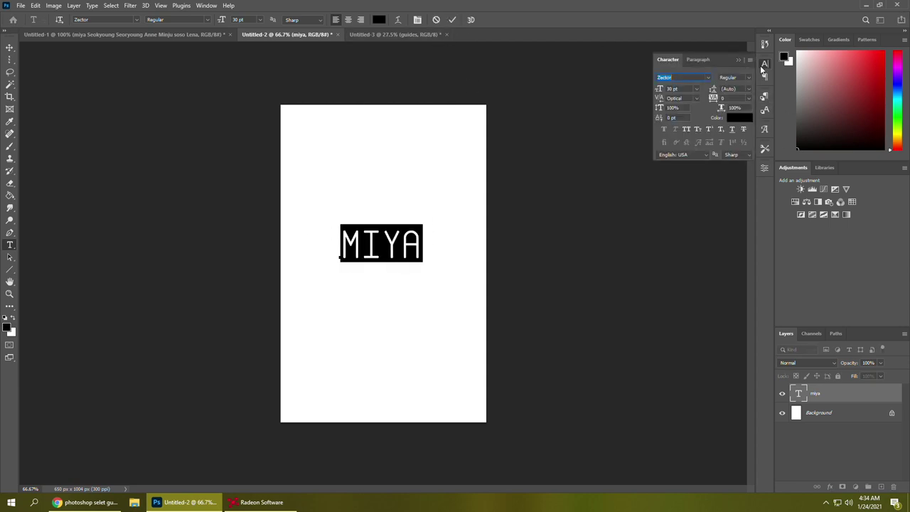
scroll(734, 98, up, 9)
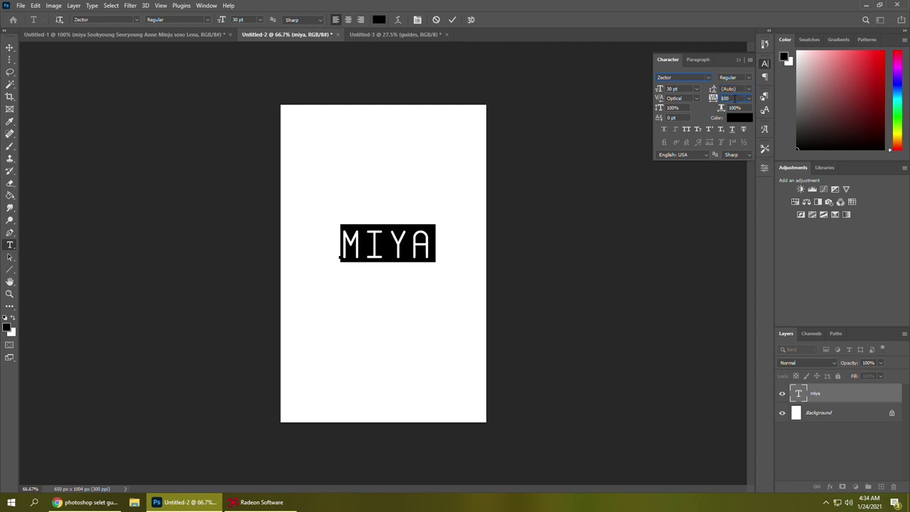
click(453, 20)
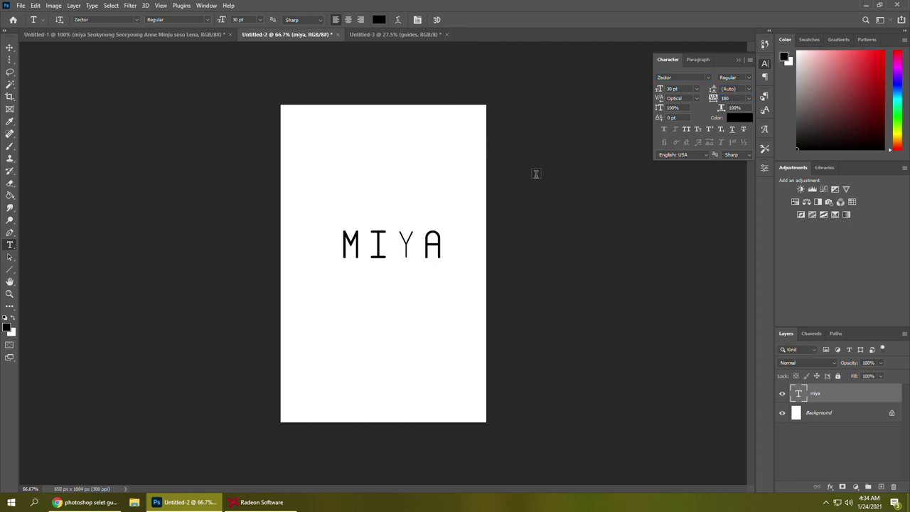
Try adjusting the kerning of the letter Y alone, and set the whole MIYA text to Metrics kerning
drag(396, 238, 423, 242)
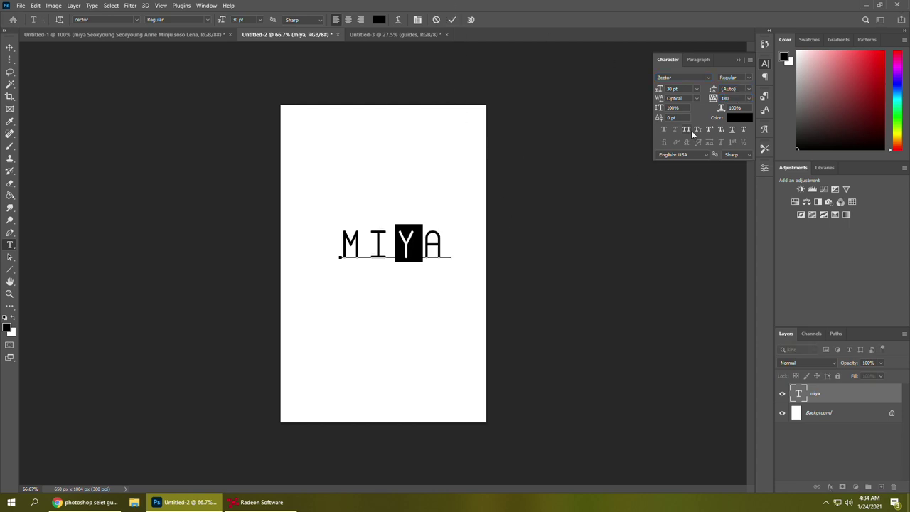
click(697, 98)
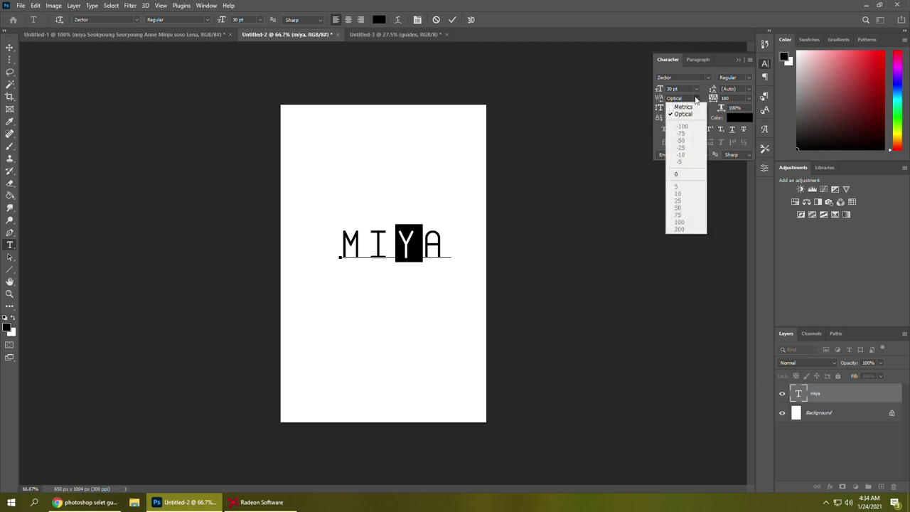
click(681, 130)
click(428, 238)
key(ctrl+a)
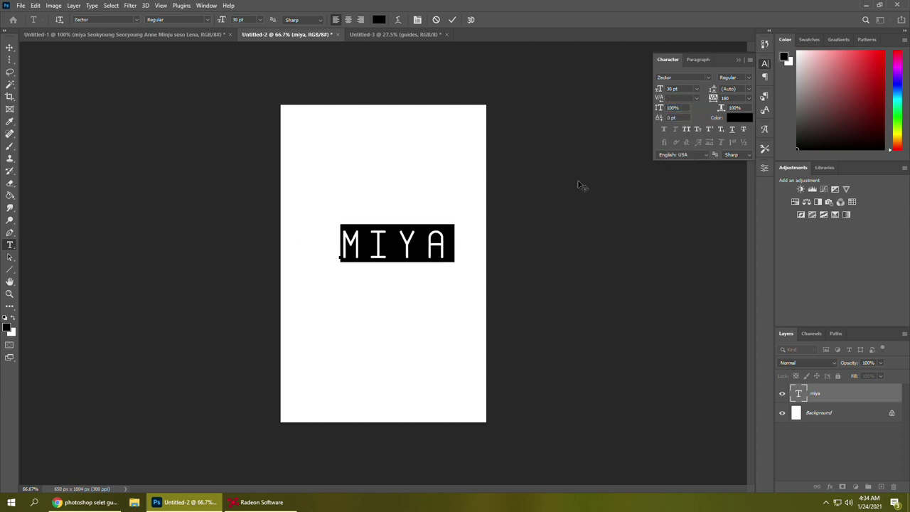
click(697, 99)
click(693, 109)
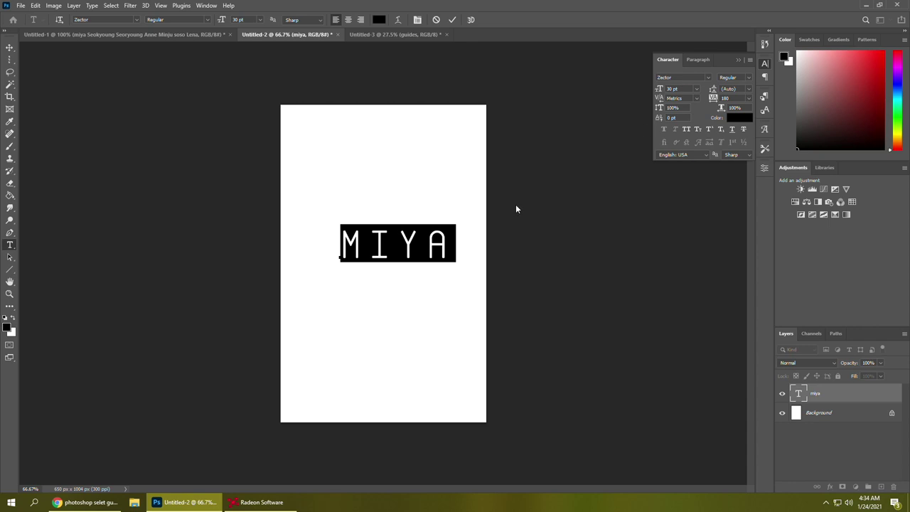
click(444, 241)
click(453, 19)
Align the MIYA text layer to the centre of the card canvas, horizontally and vertically
key(ctrl+a)
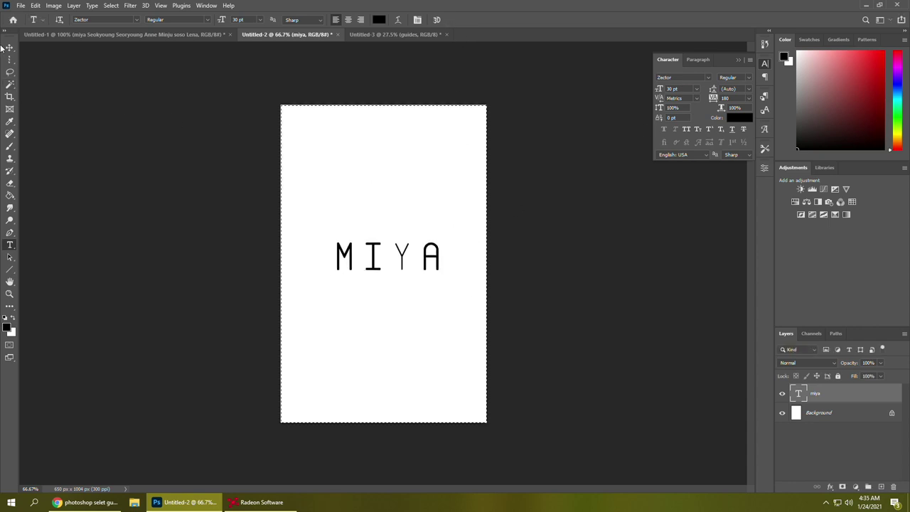
click(10, 47)
click(216, 19)
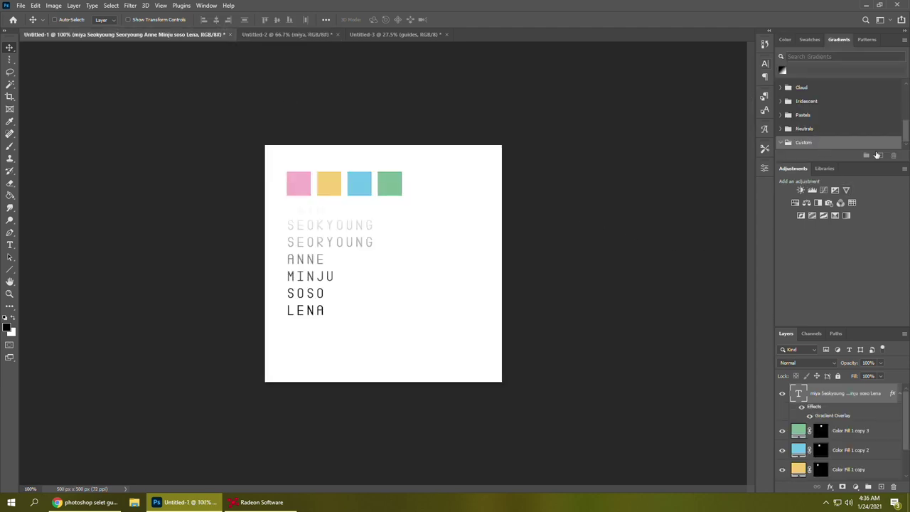
In the Untitled-1 swatch document, start a new gradient based on the Pastels_01 preset
click(878, 155)
scroll(564, 165, down, 2)
click(517, 138)
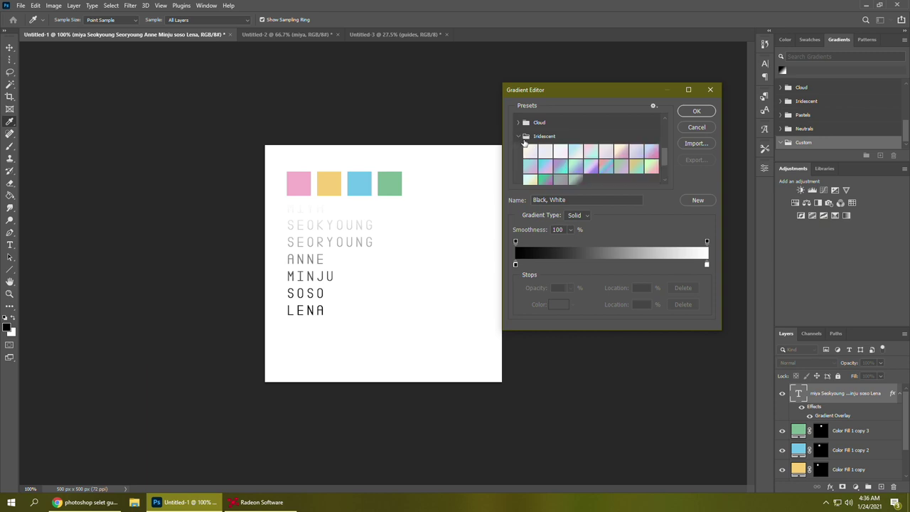
scroll(613, 178, down, 3)
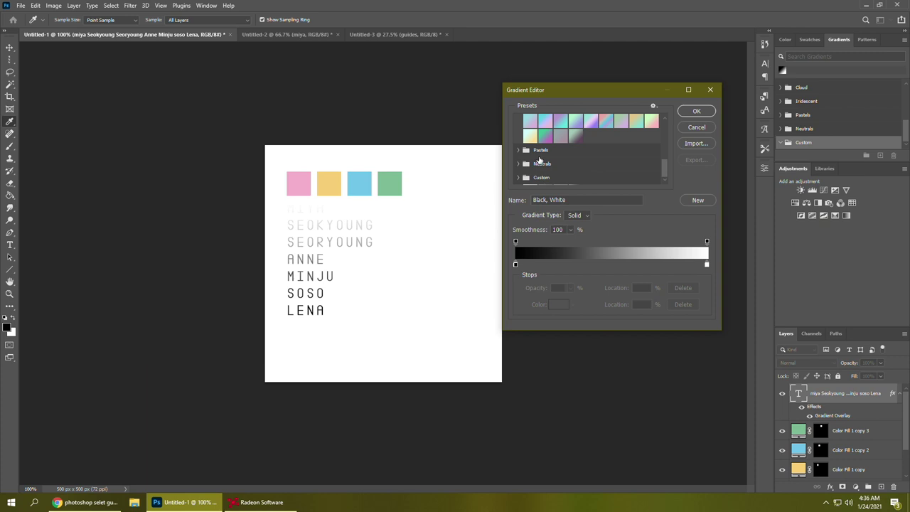
click(519, 151)
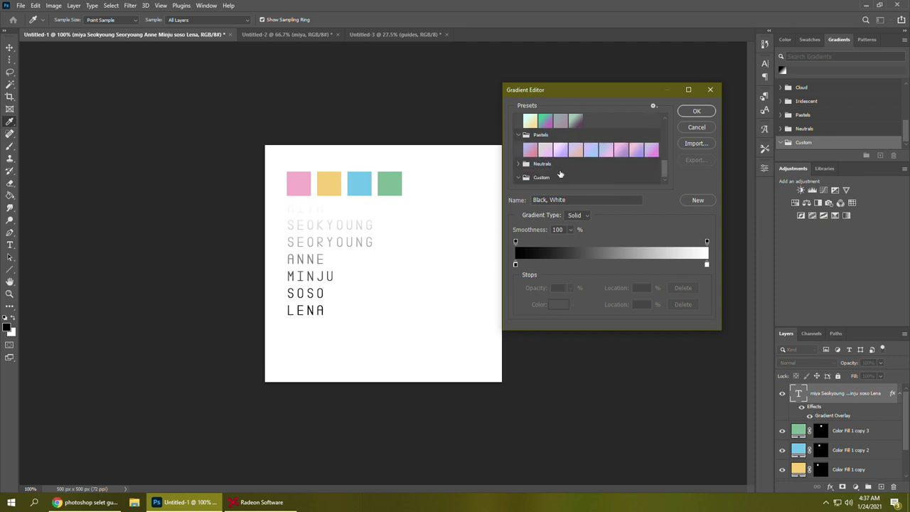
drag(598, 201, 508, 195)
text(GWSN)
click(534, 152)
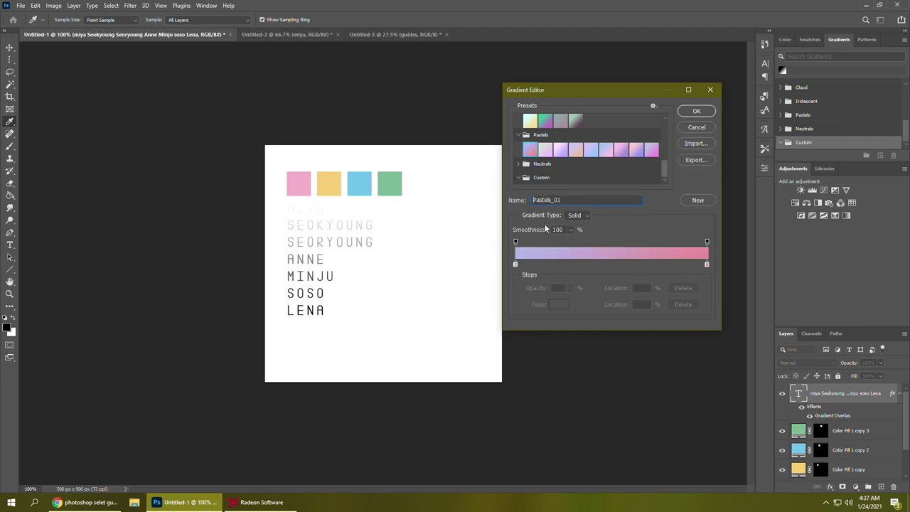
Color the gradient's start stop with the pink swatch and its end stop with the green swatch
click(516, 264)
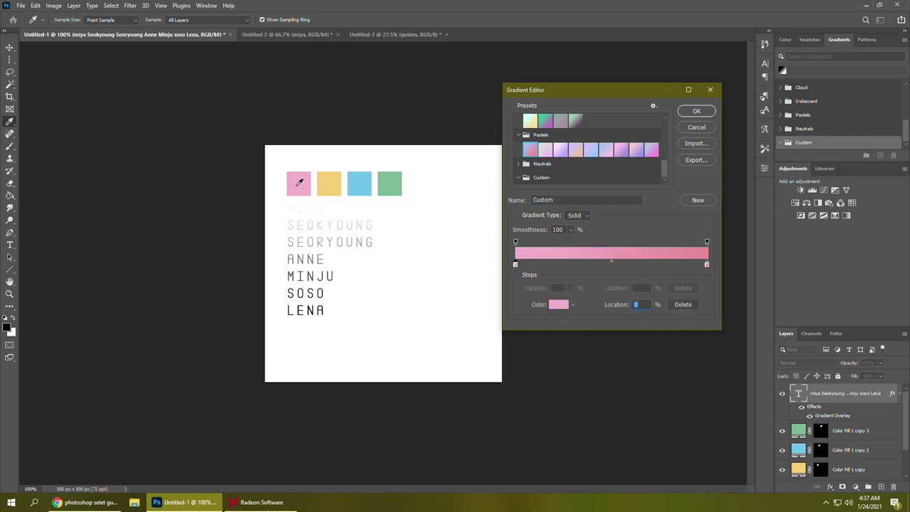
click(707, 266)
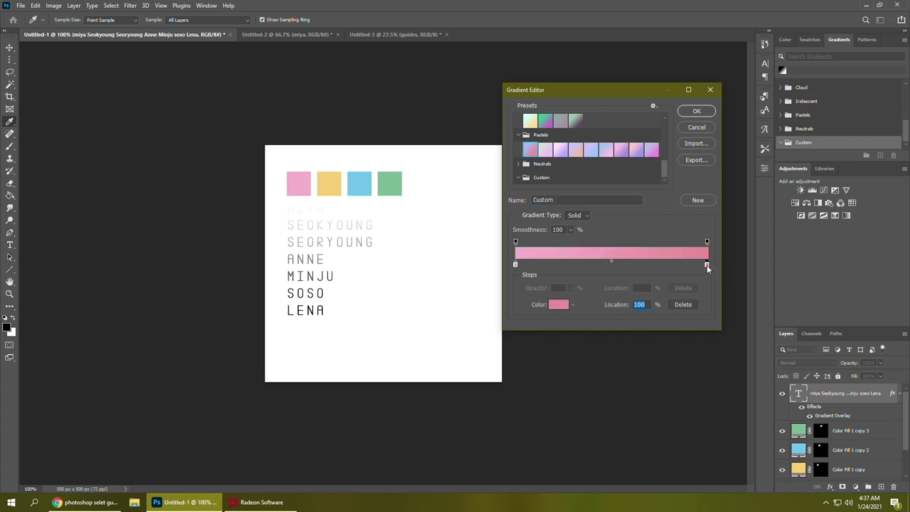
click(397, 181)
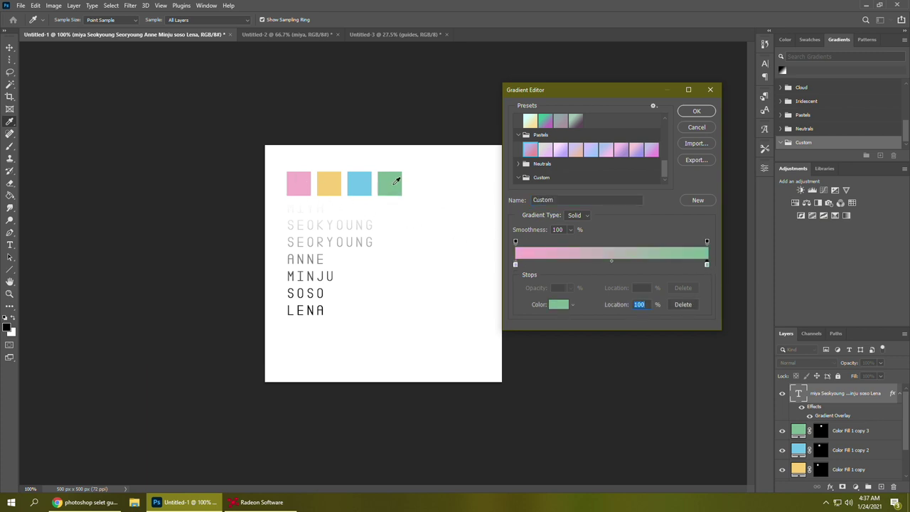
Add a yellow stop about a third along the gradient and a blue stop at 70%, sampling both swatches
click(643, 243)
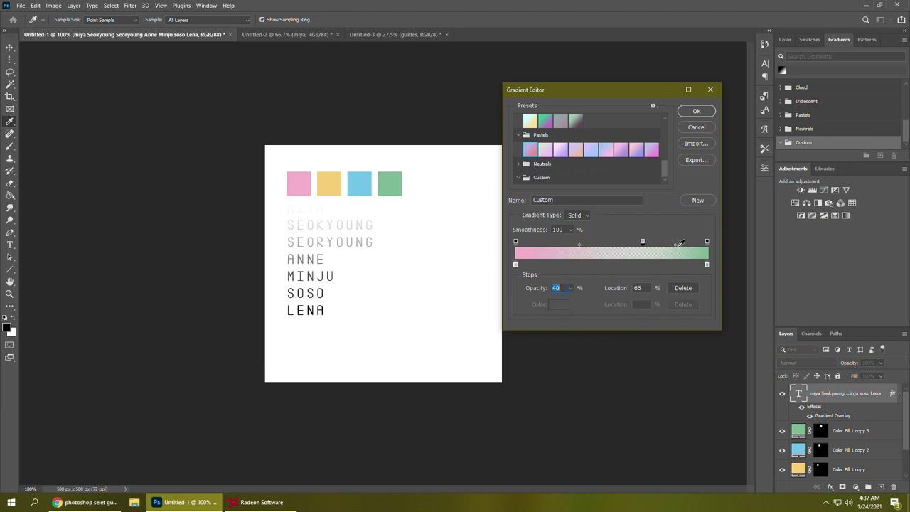
key(ctrl+z)
click(654, 265)
click(356, 182)
click(337, 192)
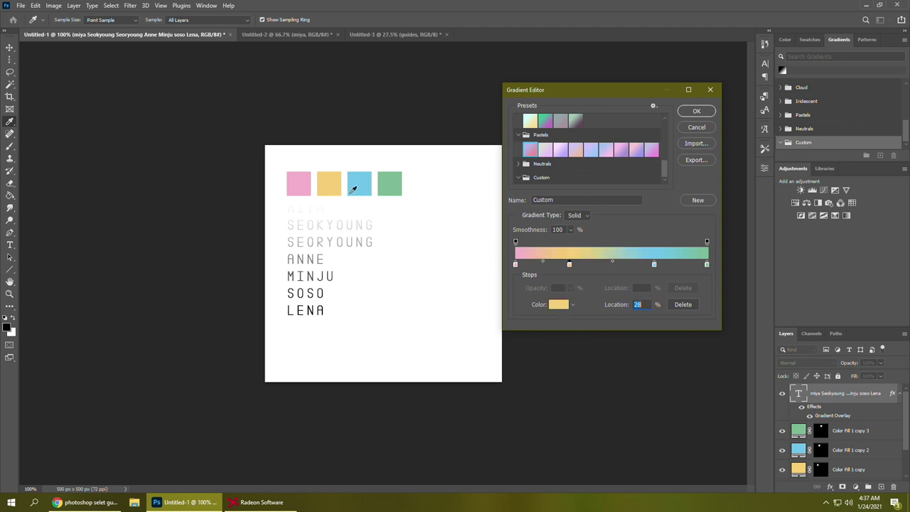
drag(567, 264, 575, 266)
drag(655, 265, 649, 264)
Save the four-color gradient as a new preset and move it into the Custom group
click(697, 202)
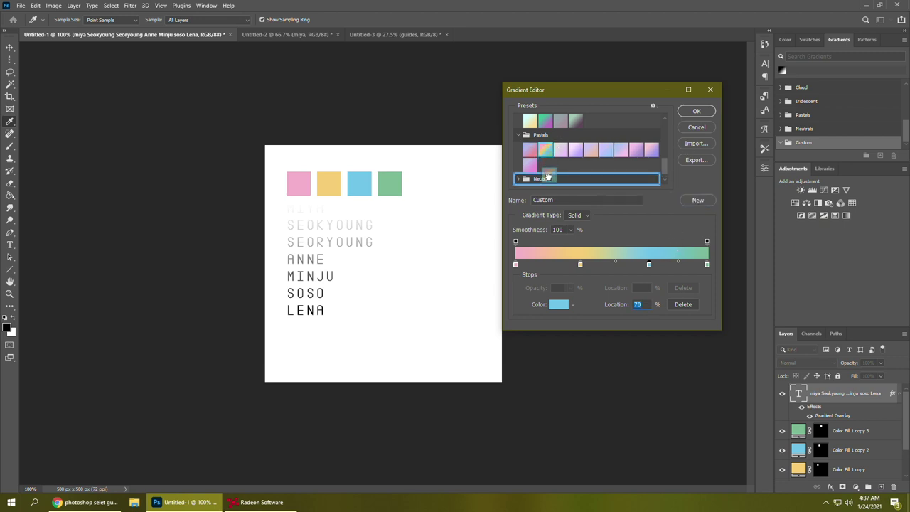
scroll(559, 171, down, 1)
drag(530, 153, 535, 177)
click(697, 111)
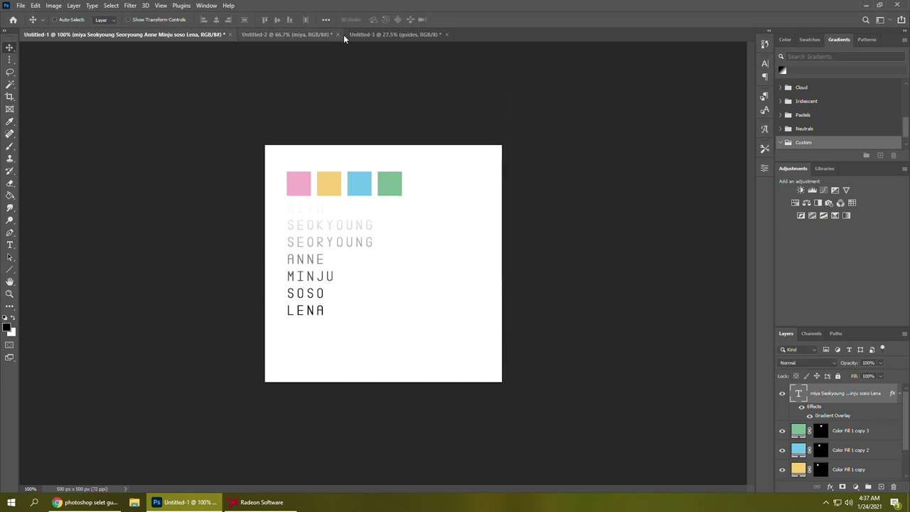
In the Untitled-2 card document, add a Gradient Overlay effect to the miya text layer
click(362, 34)
click(292, 36)
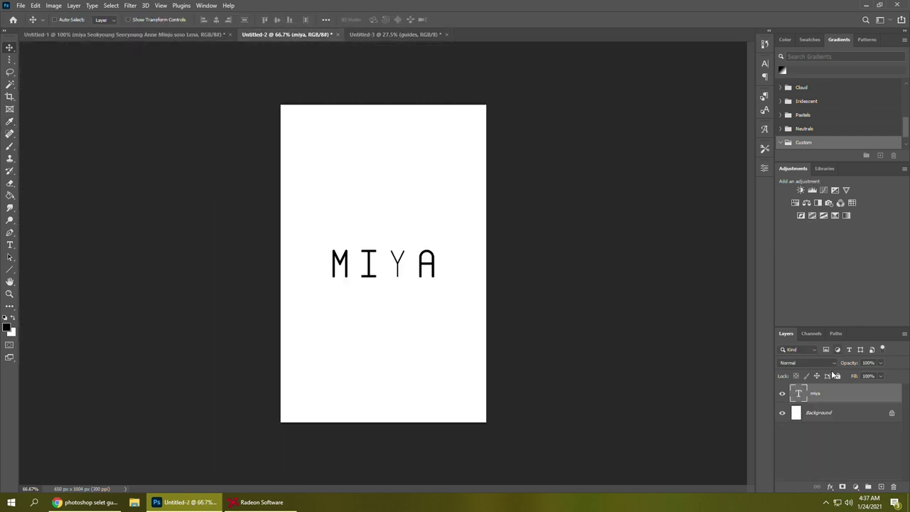
right_click(828, 395)
click(736, 74)
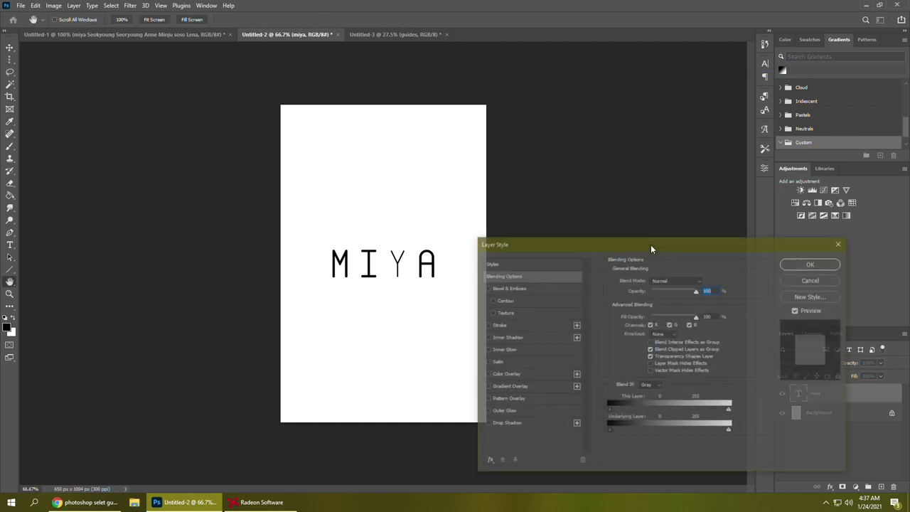
click(508, 387)
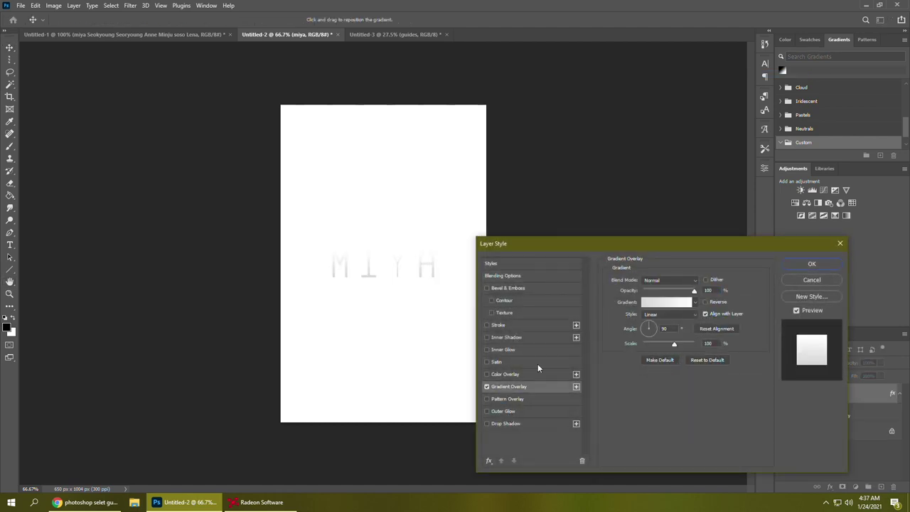
Apply the four-color gradient preset from the Custom group to the text's Gradient Overlay
click(696, 280)
click(696, 281)
click(696, 303)
scroll(672, 363, down, 2)
click(619, 369)
click(629, 367)
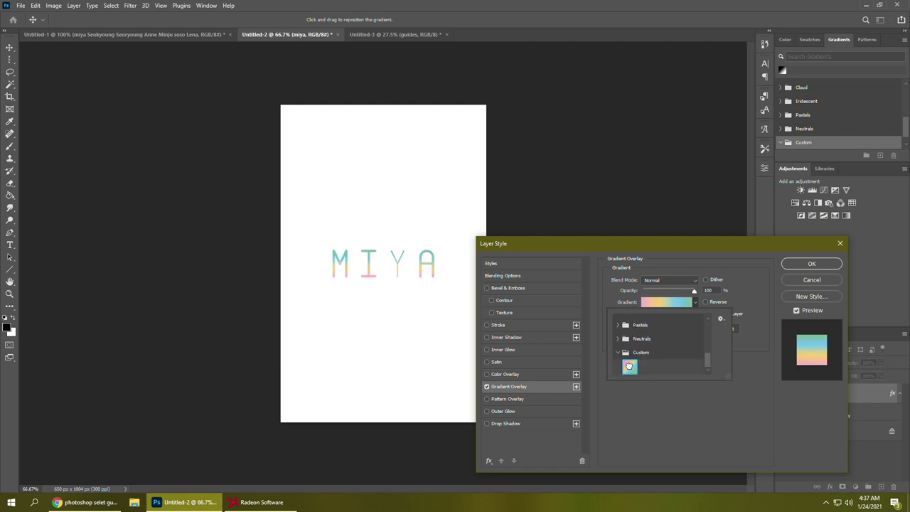
Set the Gradient Overlay angle to 0° and add a Drop Shadow with 15% opacity, 3 px distance, 11% spread and 10 px size
click(748, 337)
drag(649, 324, 666, 329)
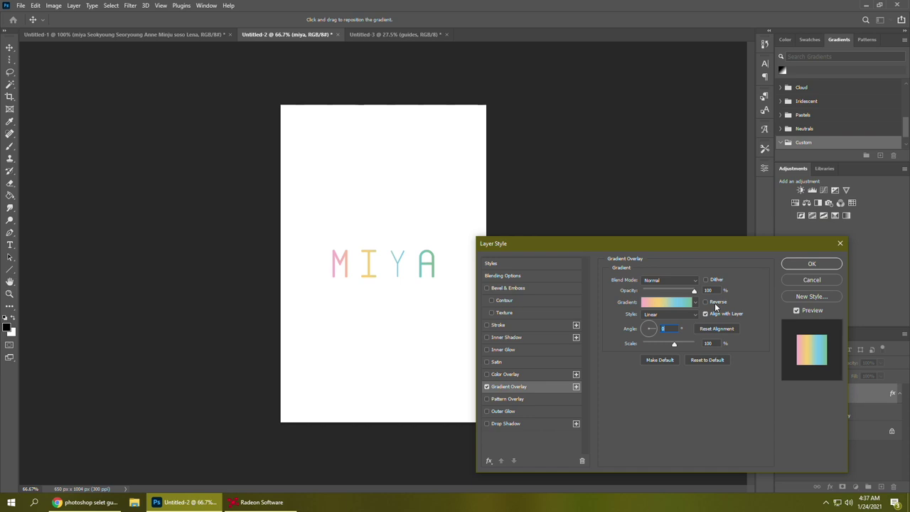
click(506, 423)
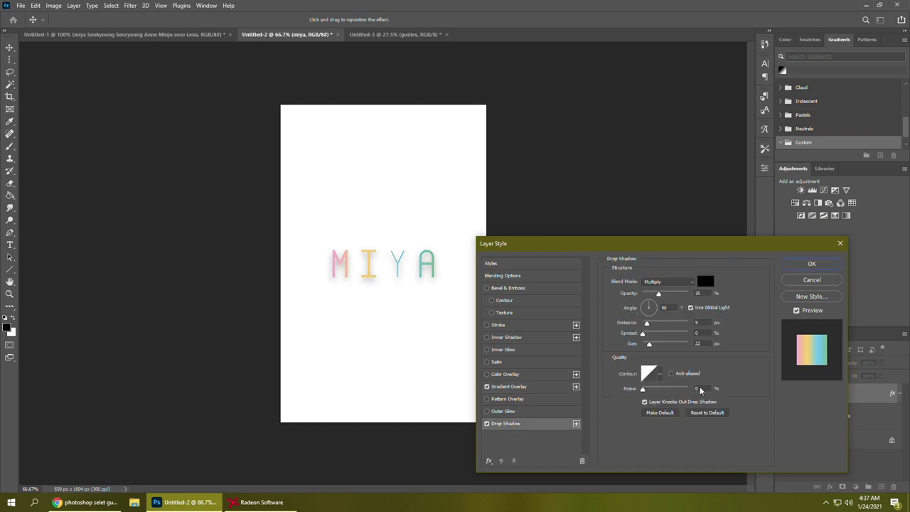
mouse_move(646, 325)
mouse_down()
mouse_move(644, 346)
mouse_move(655, 295)
mouse_move(647, 343)
mouse_move(644, 323)
mouse_up()
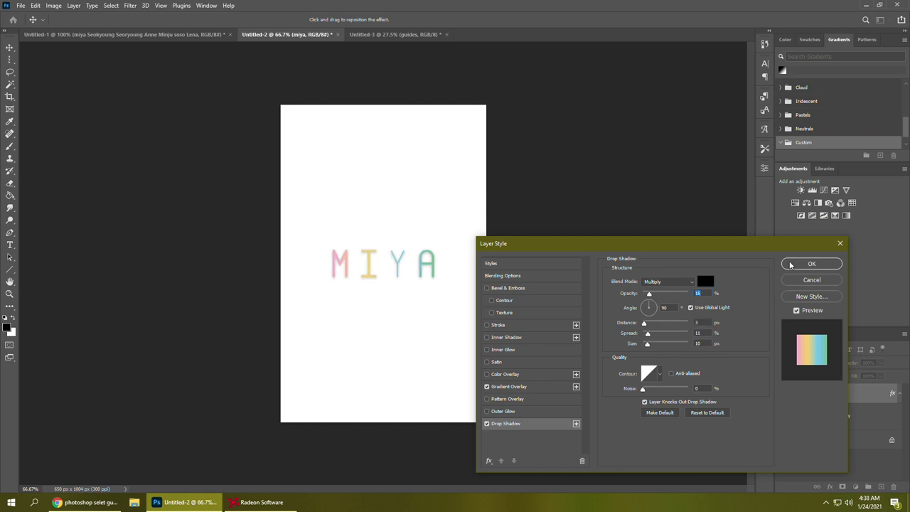
click(812, 263)
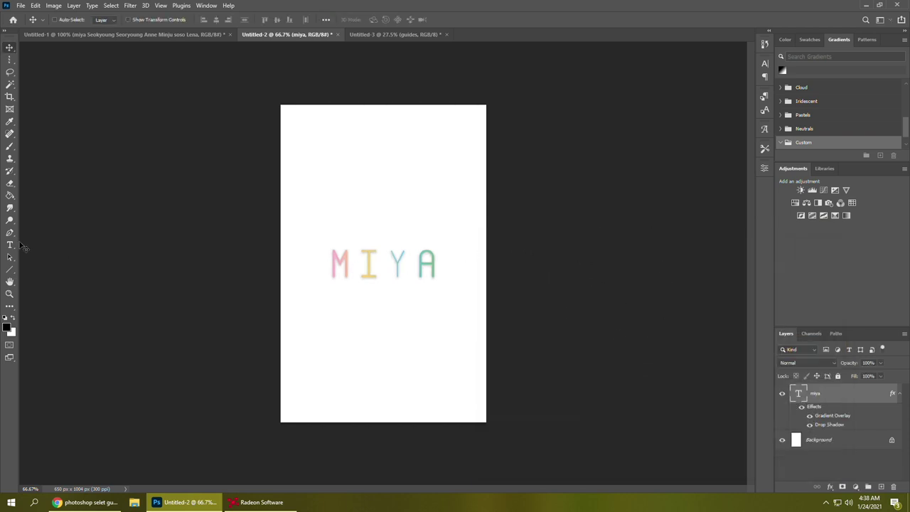
Restyle the miya text in the Clicker Script font at 60 pt with tracking 0
click(10, 245)
click(407, 286)
key(ctrl+a)
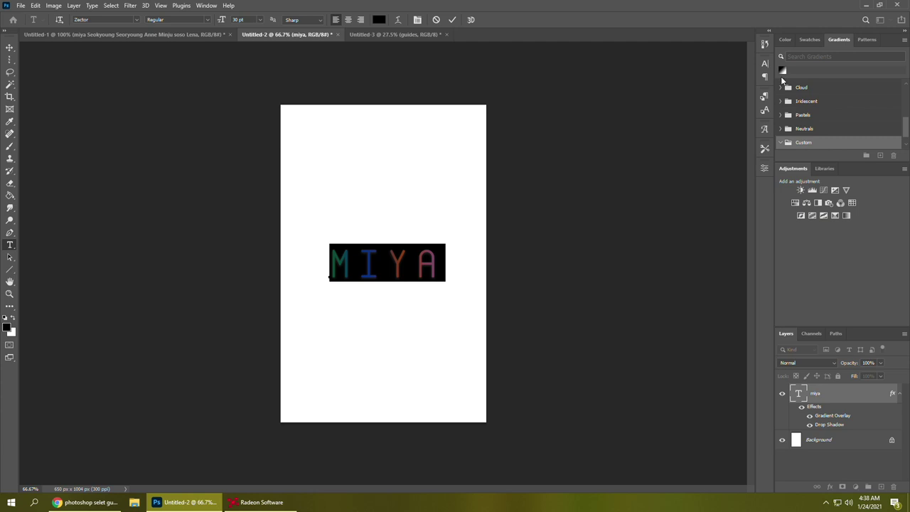
click(765, 66)
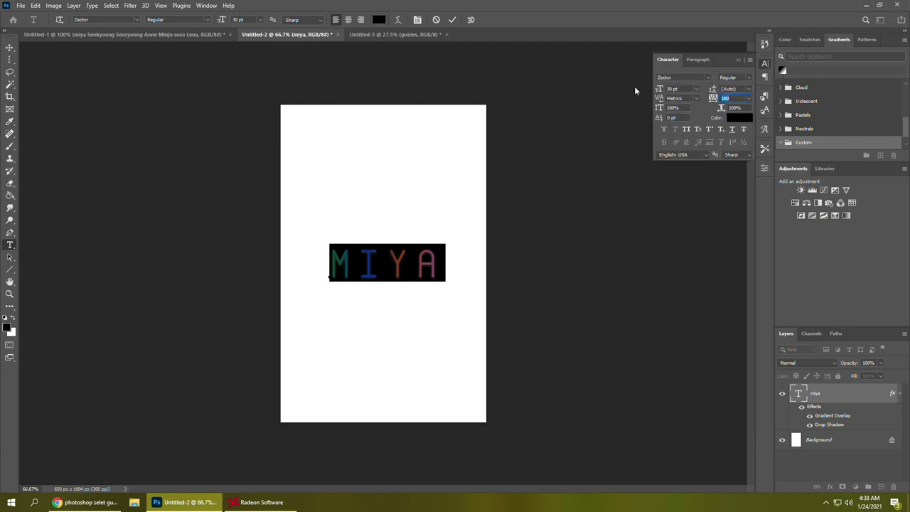
click(709, 80)
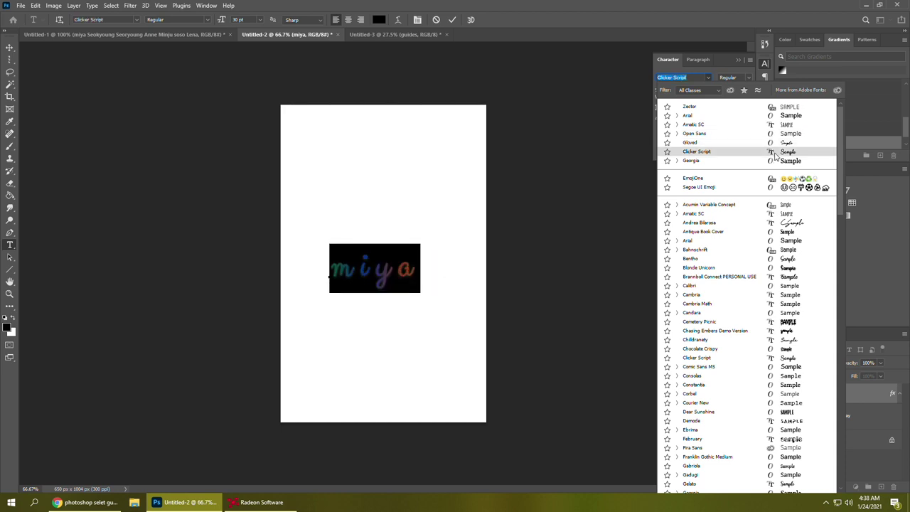
click(756, 154)
click(749, 98)
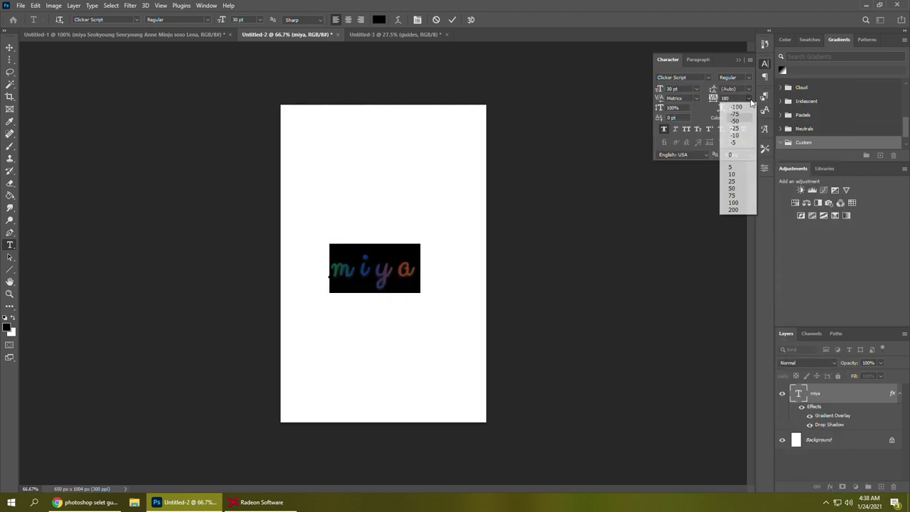
click(743, 157)
click(697, 88)
click(691, 202)
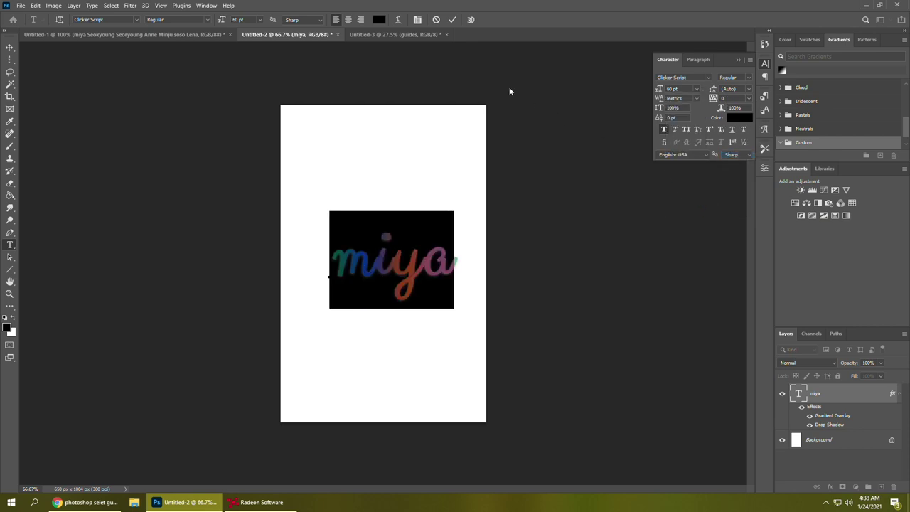
Try Optical kerning on the miya text and return it to Metrics
click(698, 97)
click(695, 110)
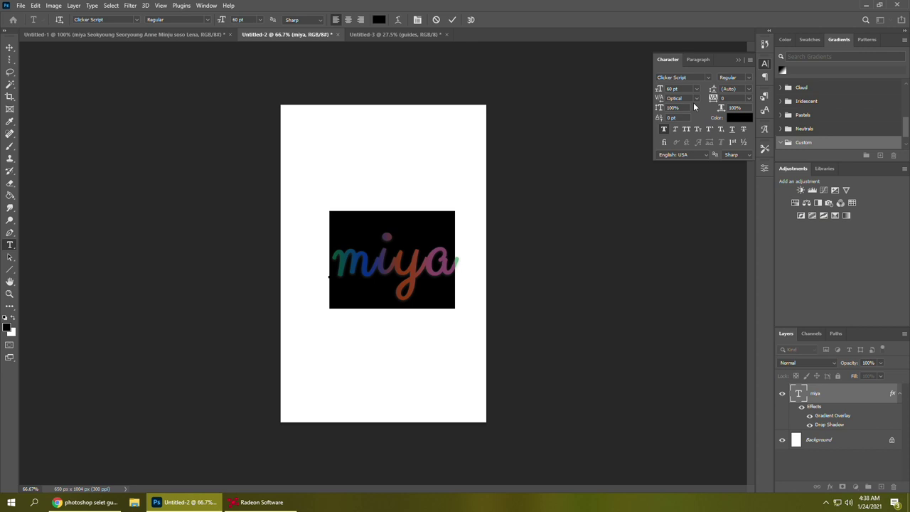
click(698, 100)
click(697, 114)
Set the miya text in the Childranety font and move it toward the middle of the card
click(708, 77)
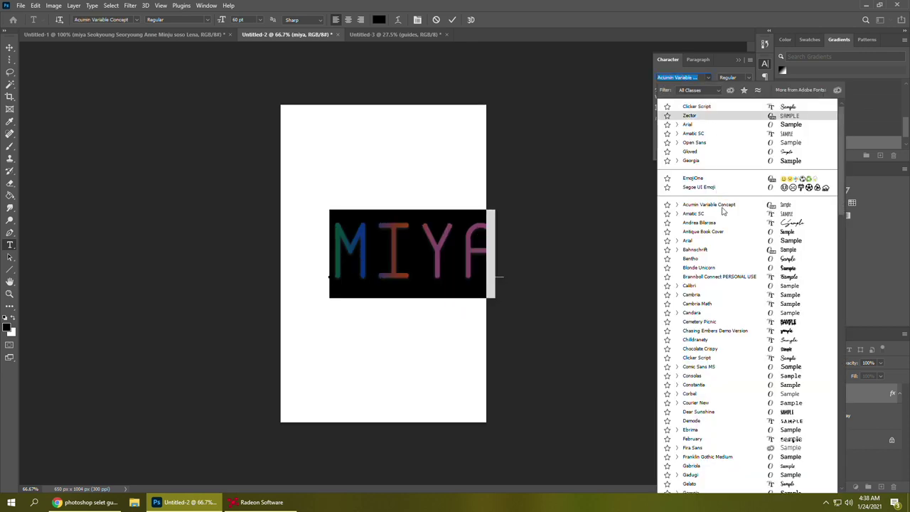
scroll(740, 284, down, 1)
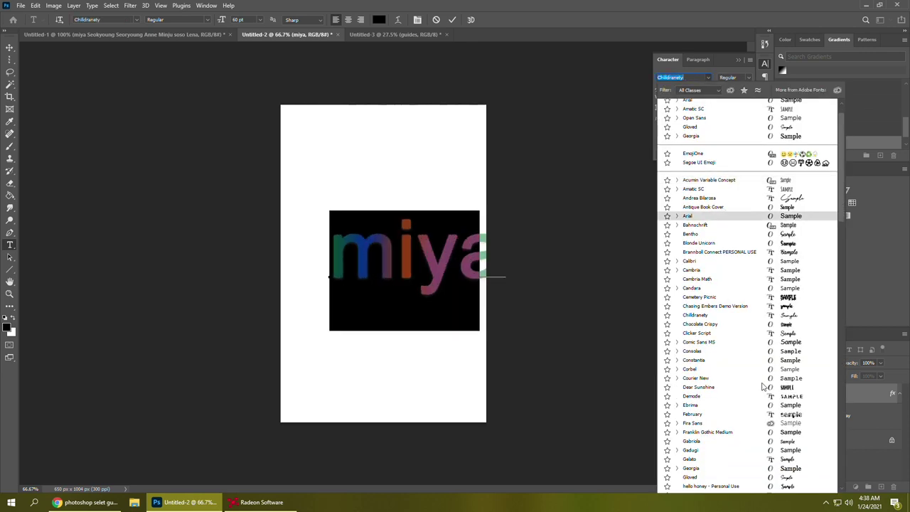
click(788, 316)
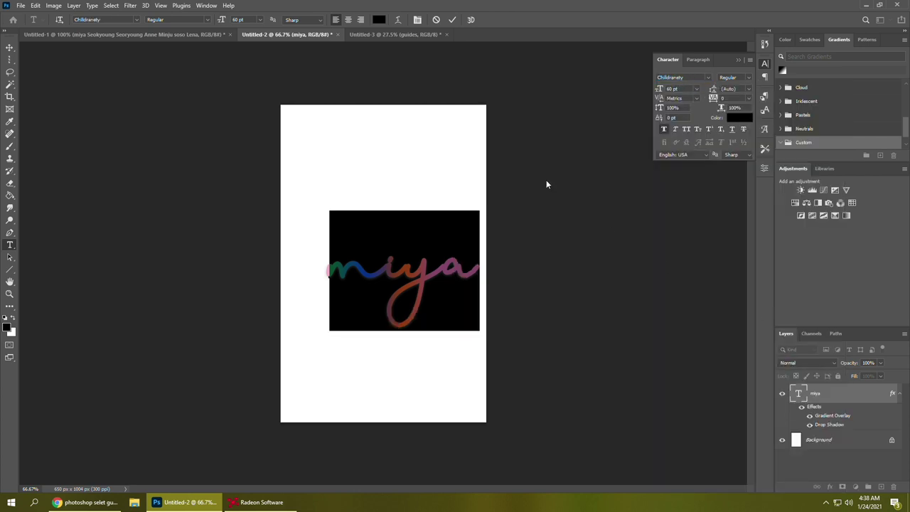
click(452, 19)
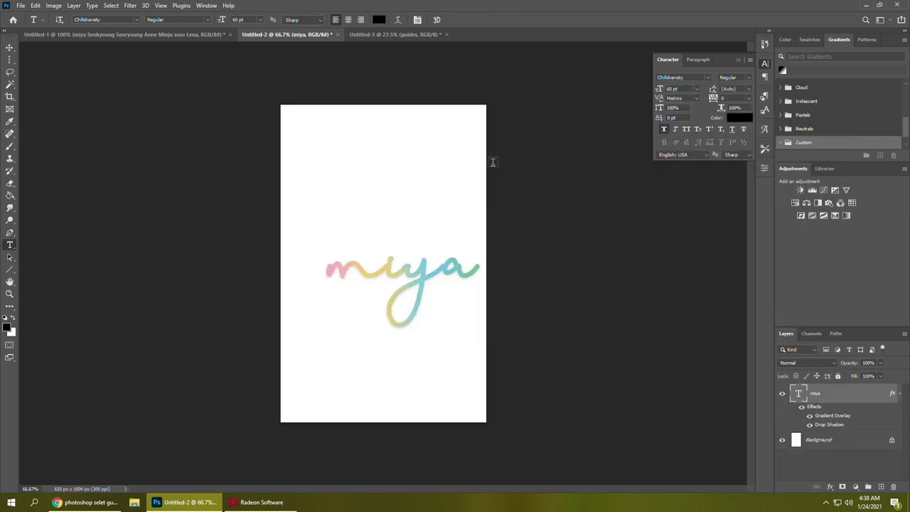
click(10, 44)
drag(419, 294, 401, 276)
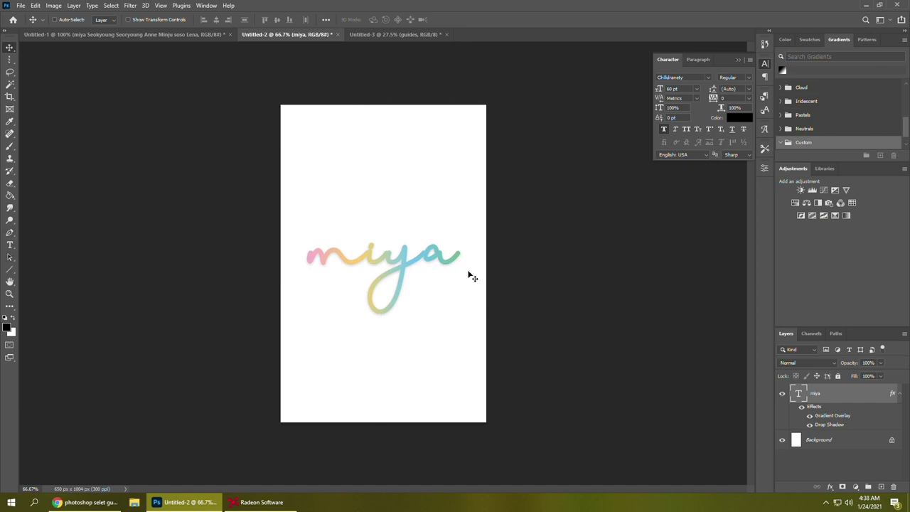
Change the font of the miya text to RIVERFLOWS
click(10, 247)
double_click(369, 260)
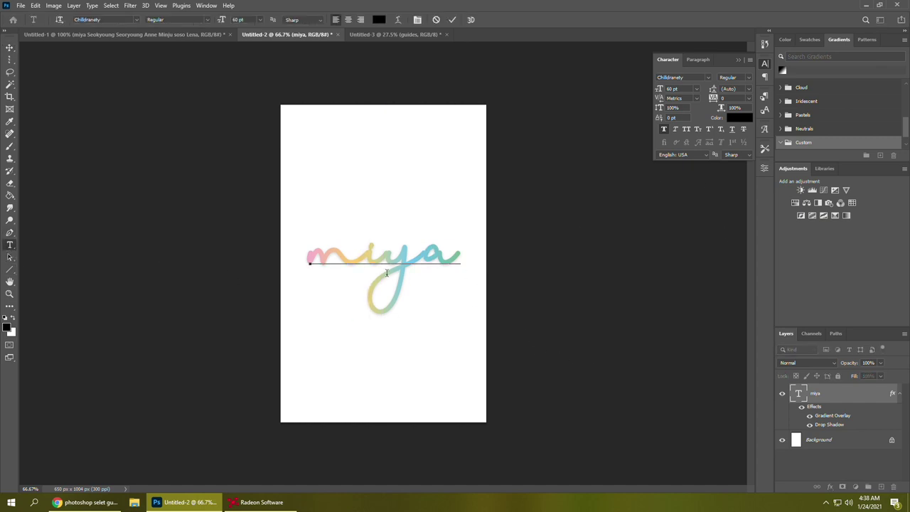
click(708, 77)
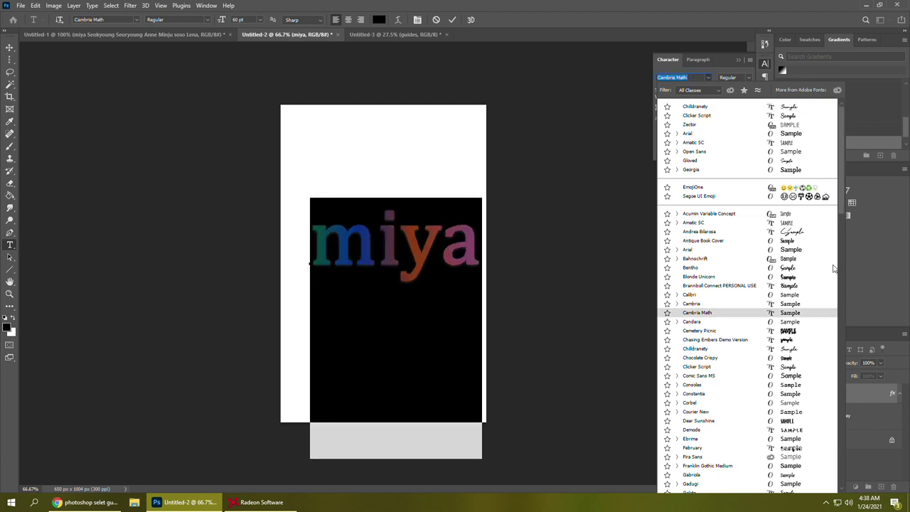
drag(843, 203, 837, 333)
scroll(837, 334, down, 2)
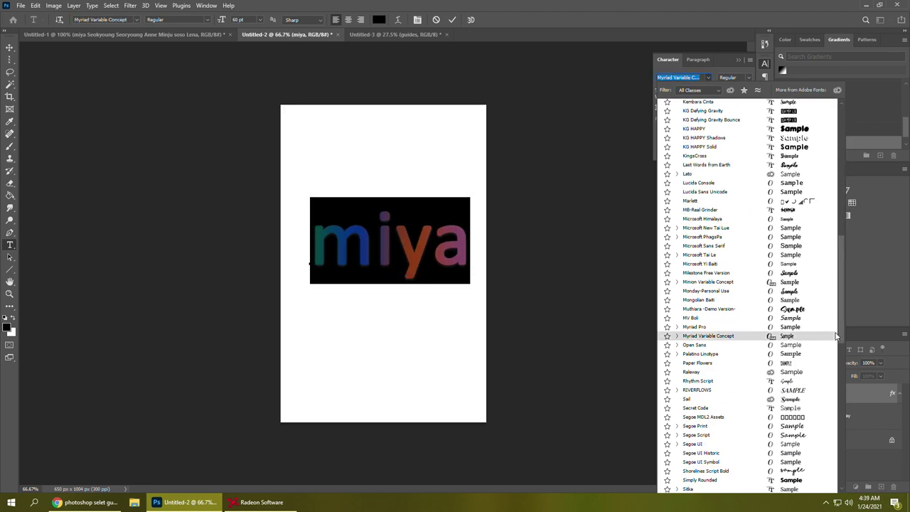
scroll(836, 336, down, 3)
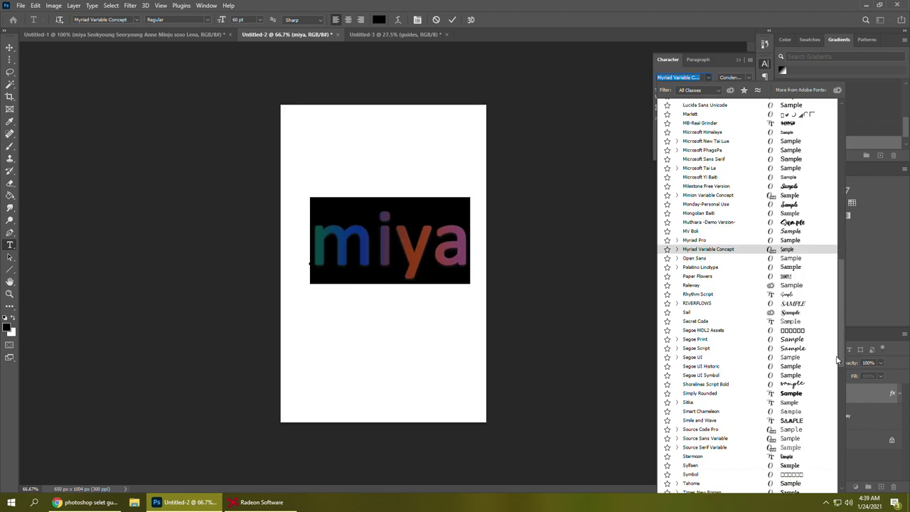
click(791, 303)
Set the miya text's size to 36 pt and its tracking to 240
click(697, 88)
click(679, 177)
click(697, 88)
click(679, 195)
click(452, 20)
double_click(467, 250)
drag(713, 98, 722, 108)
click(697, 88)
click(679, 185)
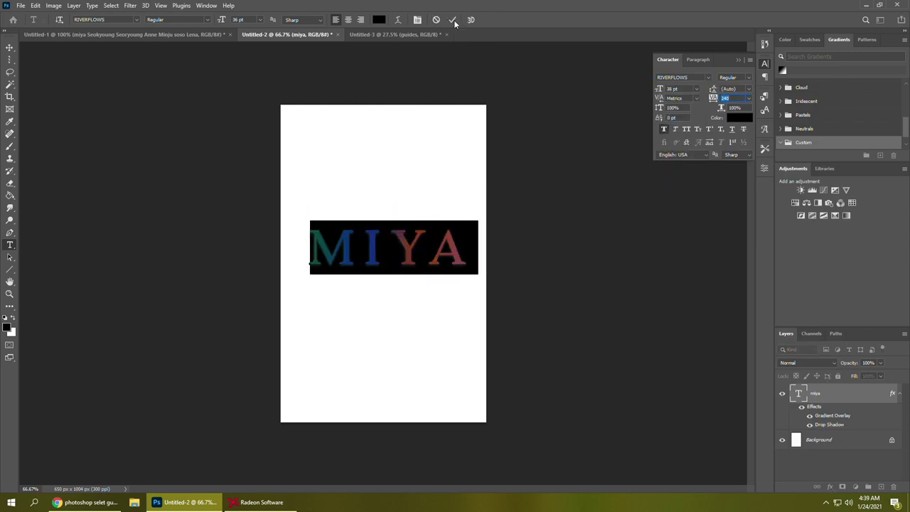
click(452, 20)
Centre the miya text horizontally and vertically on the card
click(10, 48)
click(216, 20)
click(278, 20)
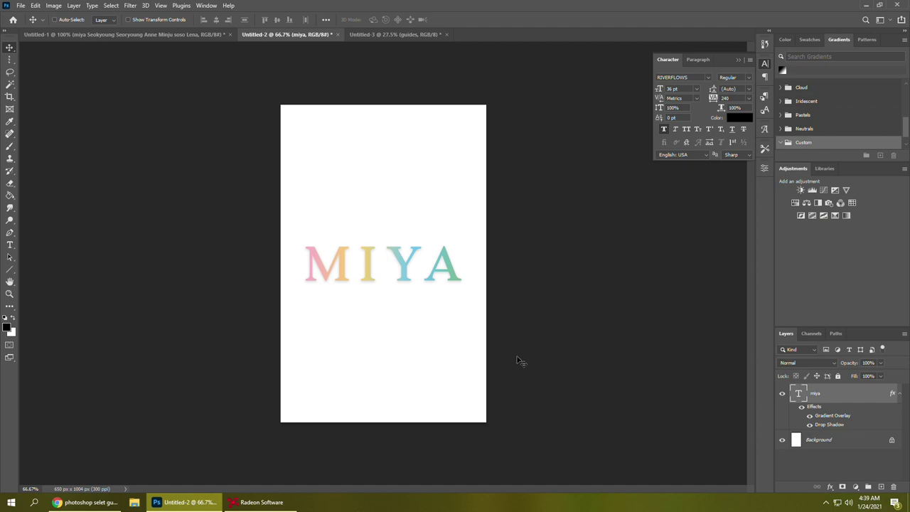
Hide the miya text's Gradient Overlay and select a rectangle slightly inside the card's edges
click(810, 415)
click(9, 60)
drag(283, 106, 483, 419)
Add a linear Gradient fill layer at 90° inside the selection, using the custom pink-yellow-blue-green preset
click(856, 487)
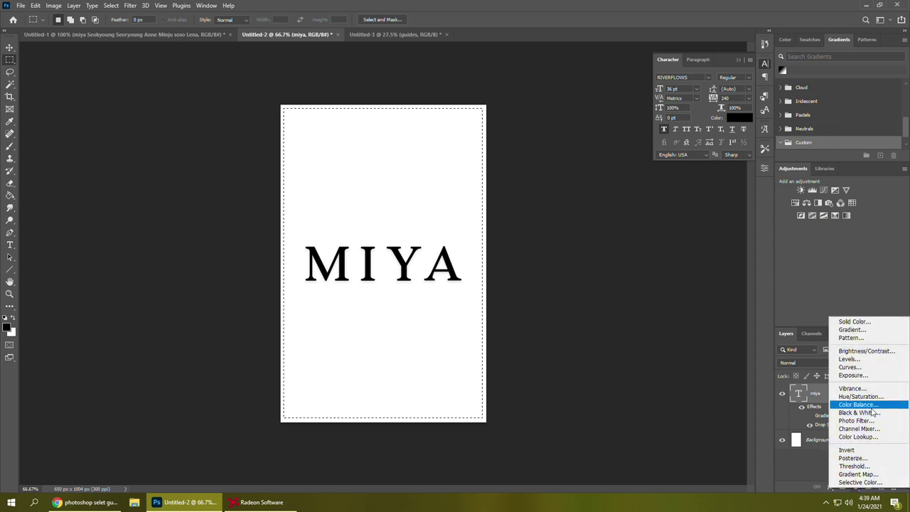
click(852, 330)
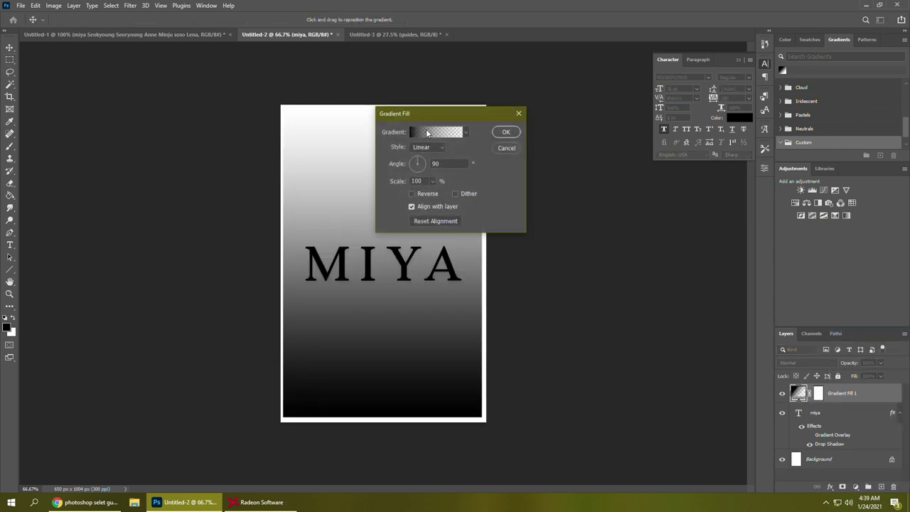
click(427, 133)
click(518, 177)
click(531, 177)
click(695, 111)
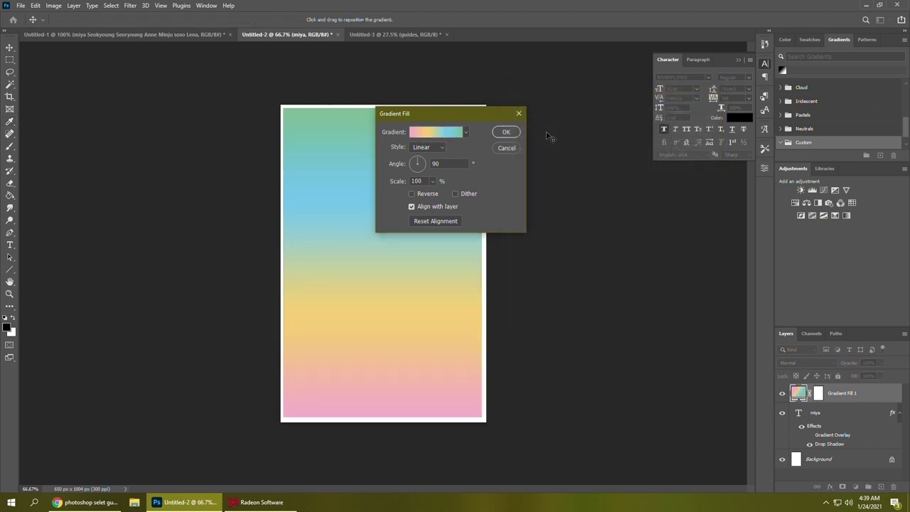
click(501, 133)
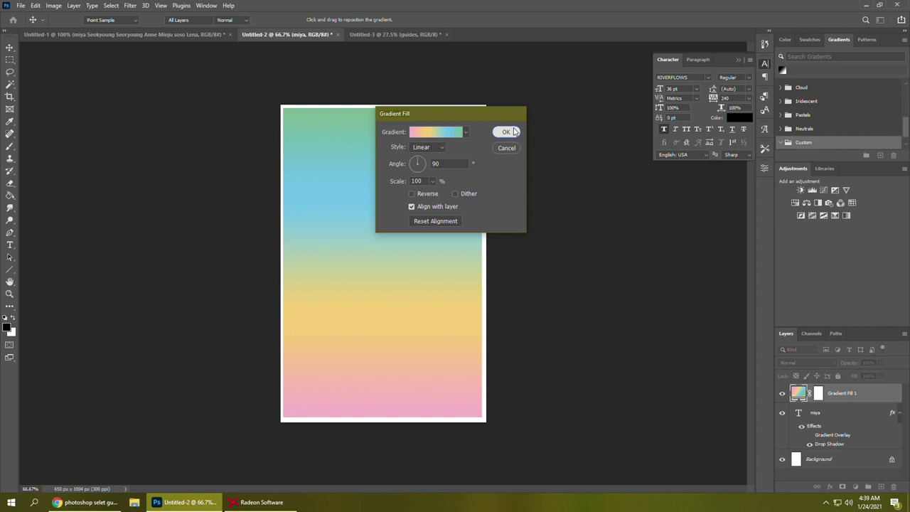
Centre the gradient fill horizontally and vertically on the card, and clear the selection
key(ctrl+a)
key(v)
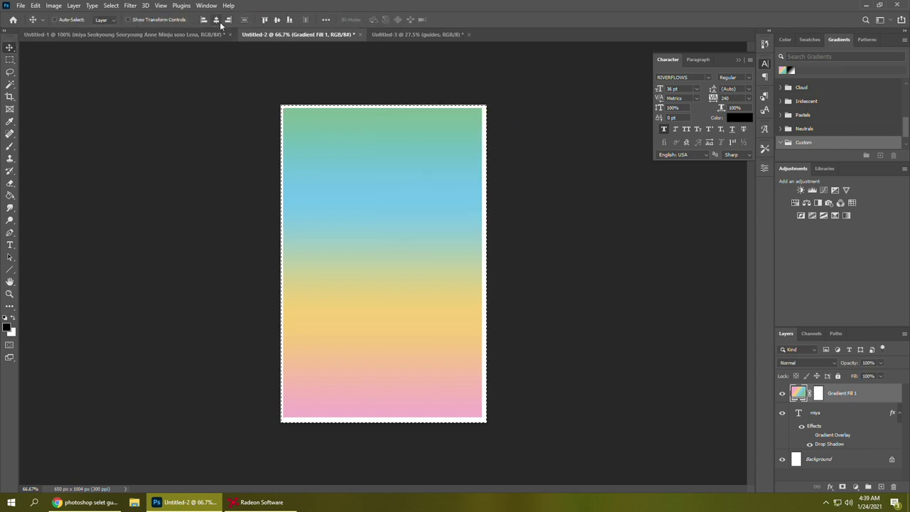
key(ctrl+d)
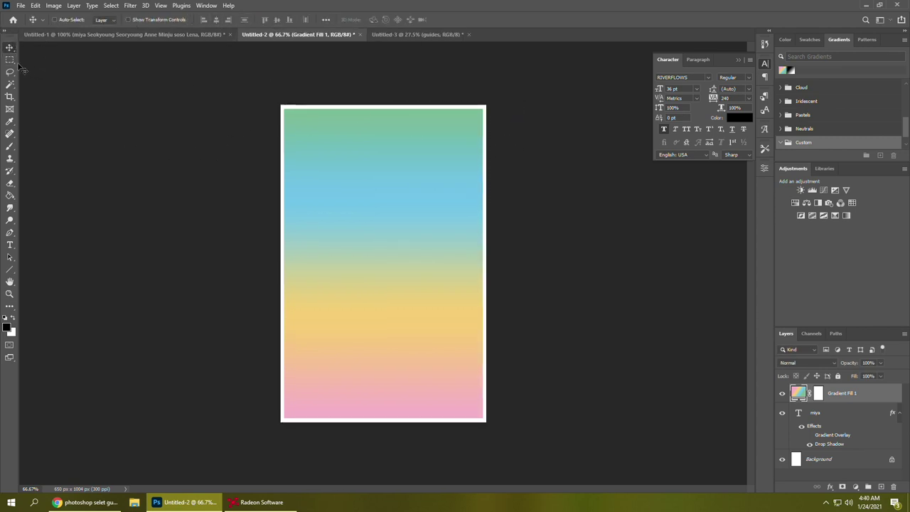
Fill an inset rectangle on the gradient fill's layer mask with black, leaving only a gradient frame around the card
click(9, 59)
click(816, 397)
drag(291, 119, 476, 409)
key(shift)
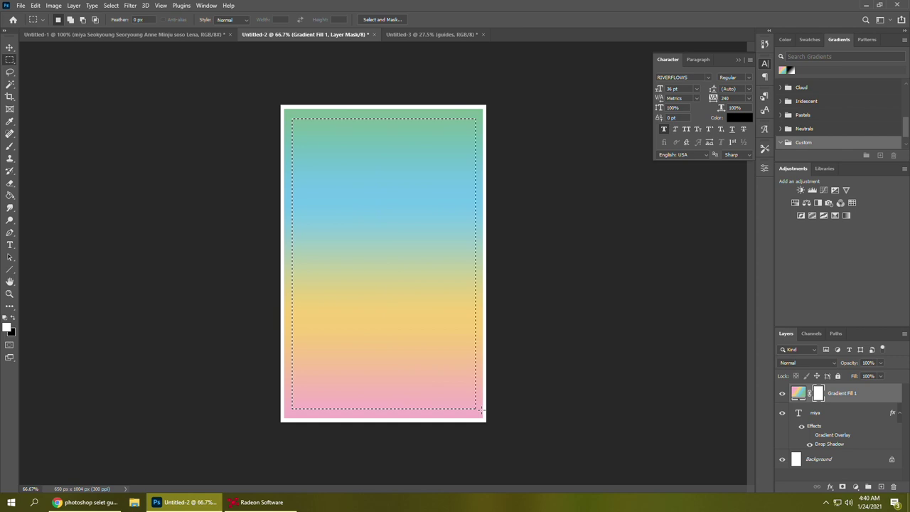
click(10, 195)
click(13, 320)
click(342, 284)
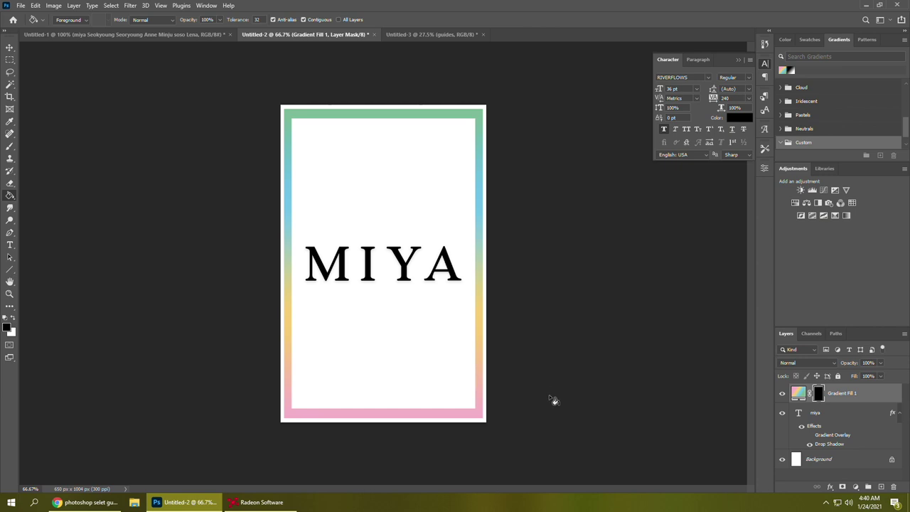
Thin the gradient frame by filling a larger rectangle on its layer mask with black, and clear the selection
click(9, 60)
drag(286, 111, 482, 416)
click(9, 195)
click(294, 197)
key(ctrl+d)
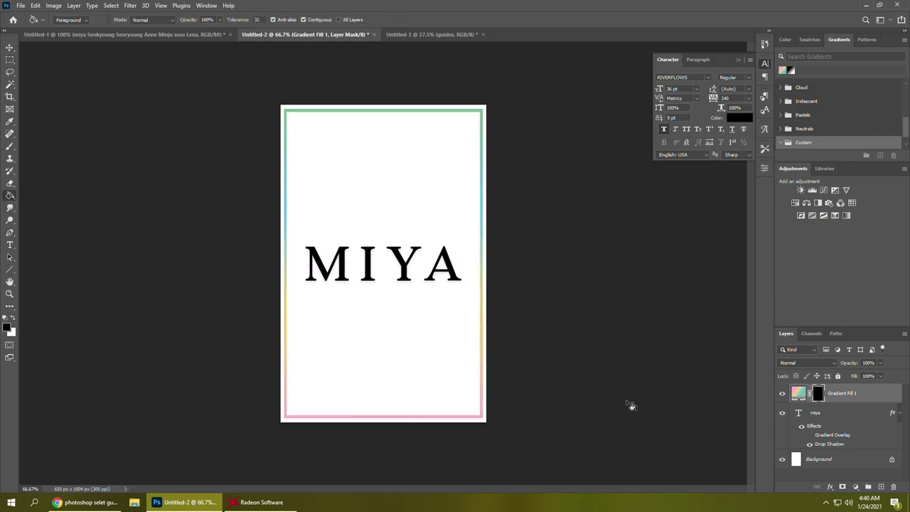
Hide the miya text's Drop Shadow and choose the Kyle's Concept Brushes - Foliage Mix 2 brush
click(810, 445)
click(10, 281)
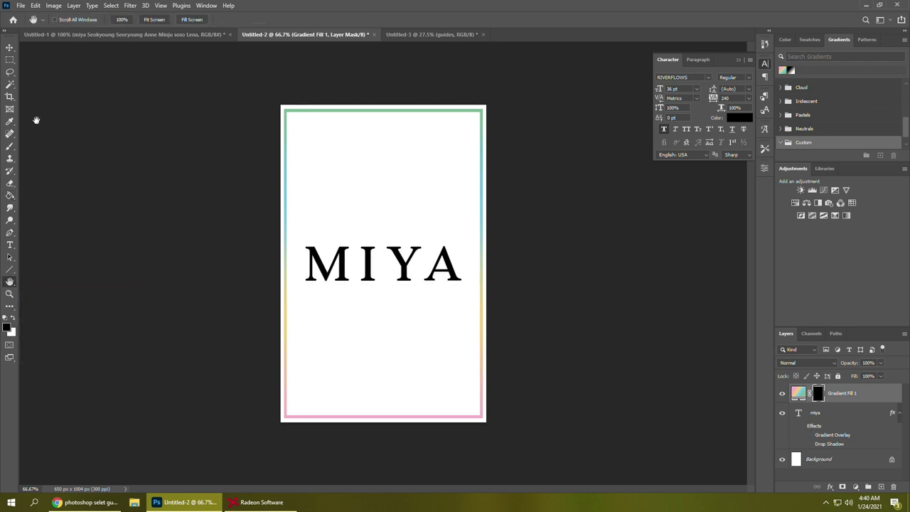
click(10, 146)
click(69, 21)
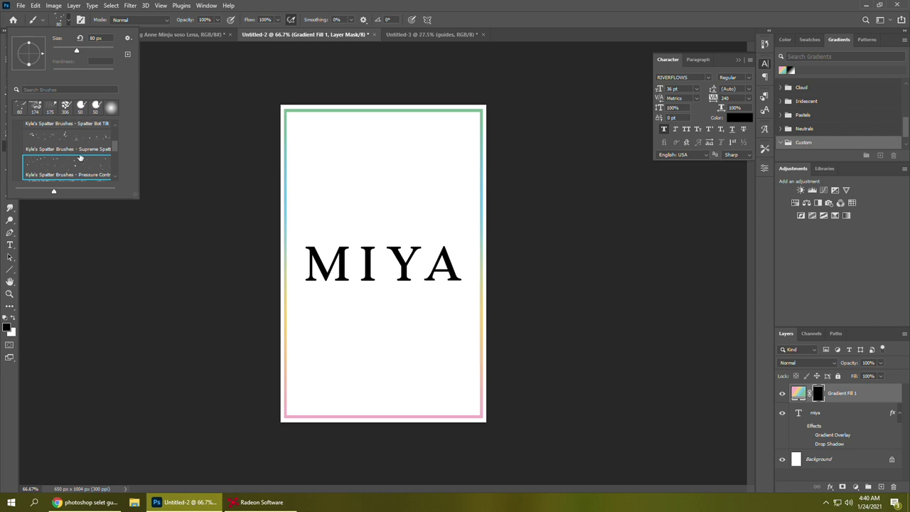
scroll(81, 152, down, 3)
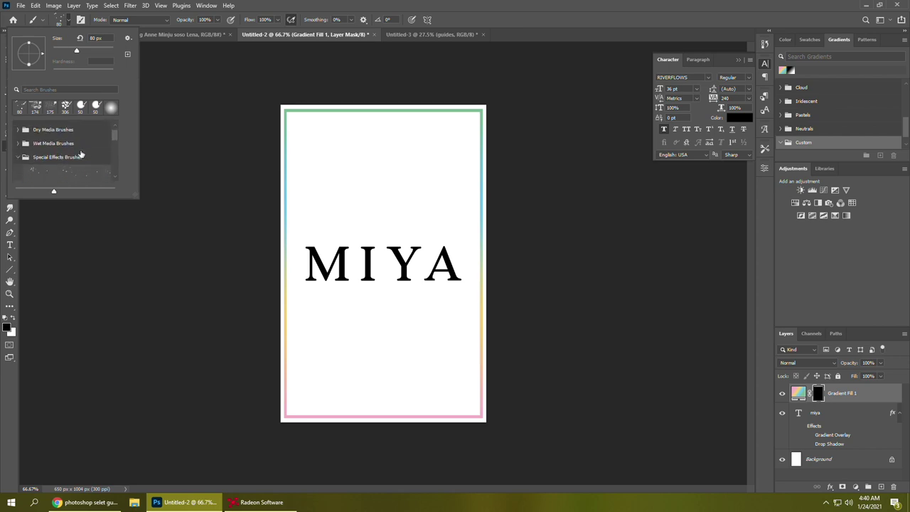
scroll(82, 154, down, 3)
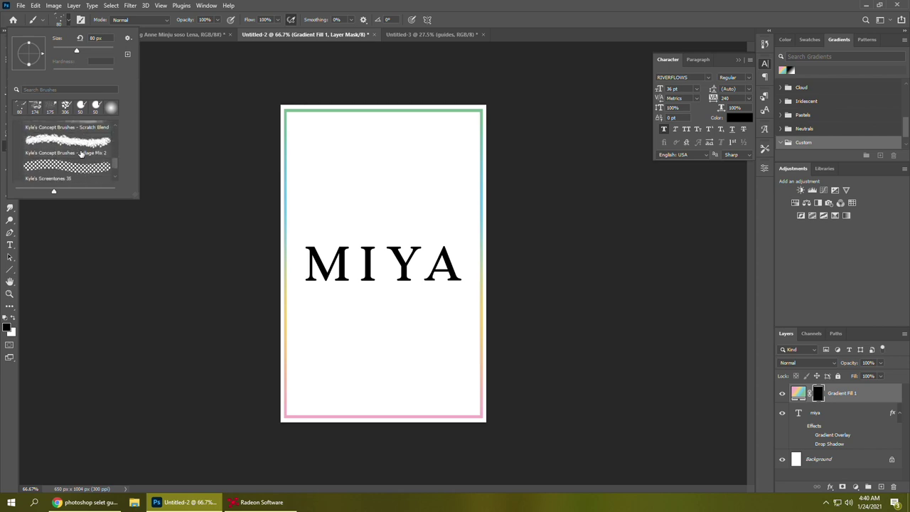
click(82, 152)
Try a brush stroke across the lower part of the card on the gradient fill's layer mask
click(328, 382)
mouse_move(329, 384)
mouse_down()
mouse_move(472, 447)
mouse_move(389, 388)
mouse_move(291, 380)
mouse_move(435, 369)
mouse_move(498, 386)
mouse_up()
key(ctrl+z)
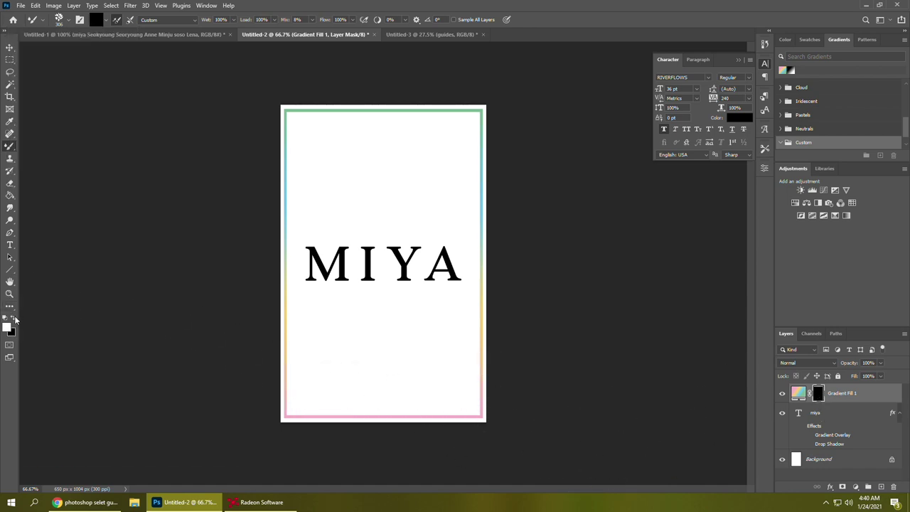
Try white foliage-brush strokes across the card's lower part and middle on the gradient fill's layer mask, undoing each one
click(14, 319)
mouse_move(244, 359)
mouse_down()
mouse_move(344, 381)
mouse_move(262, 353)
mouse_move(475, 405)
mouse_up()
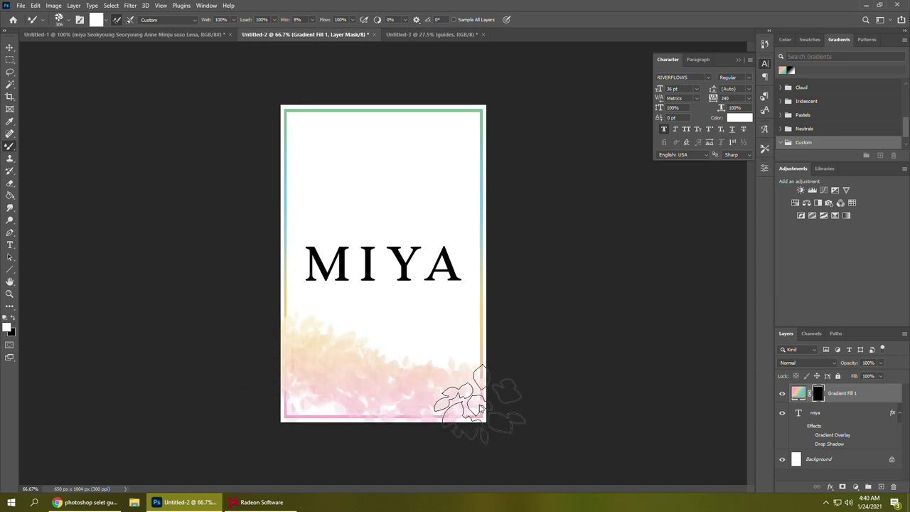
key(ctrl+z)
drag(366, 305, 304, 294)
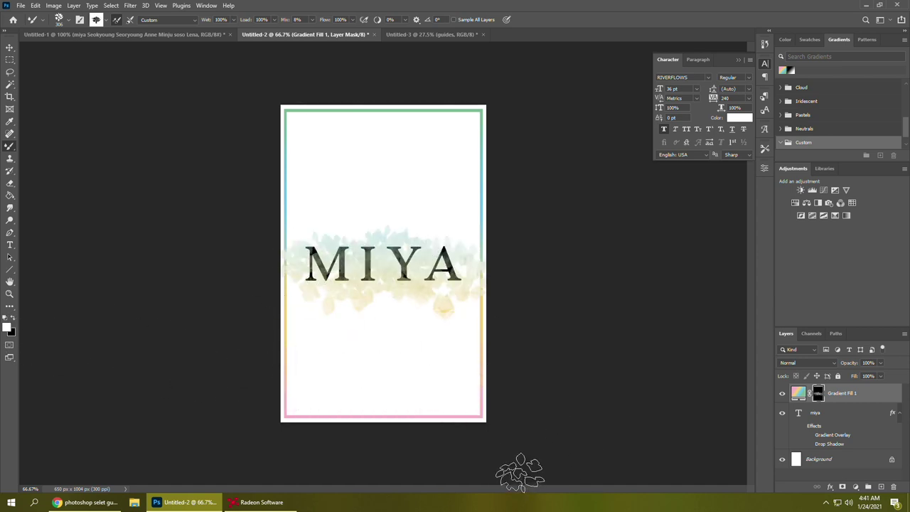
key(ctrl+z)
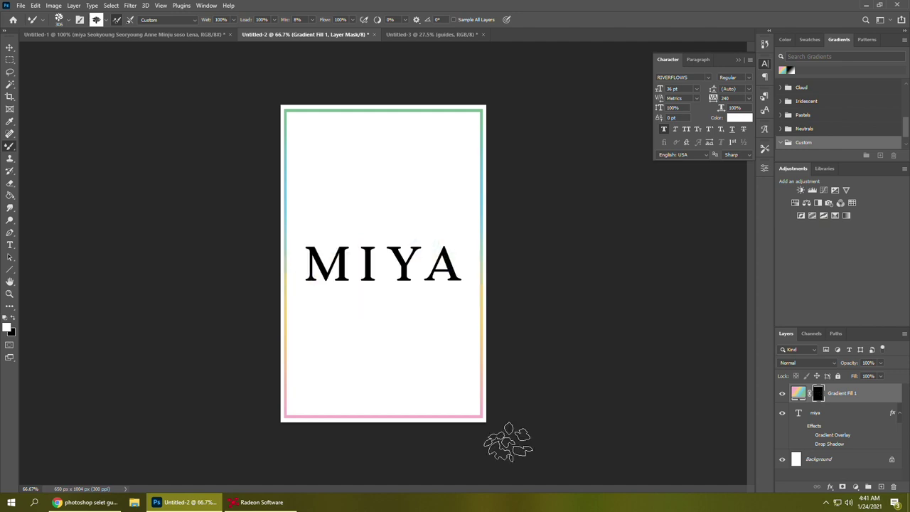
Try a stroke with the Kyle's Screentones 35 brush down the card's left edge on the layer mask and undo it
click(64, 20)
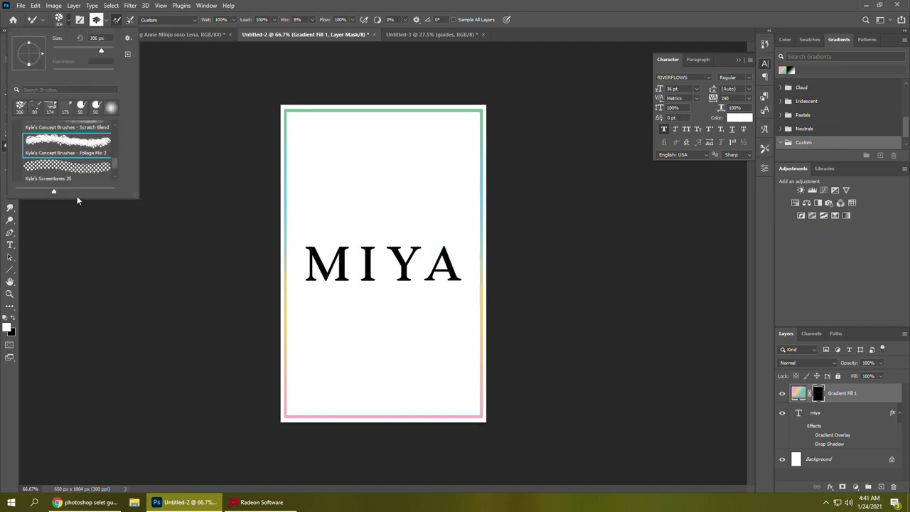
click(61, 167)
mouse_move(294, 136)
mouse_down()
mouse_move(344, 124)
mouse_move(291, 116)
mouse_move(299, 333)
mouse_up()
key(ctrl+z)
key(ctrl+z)
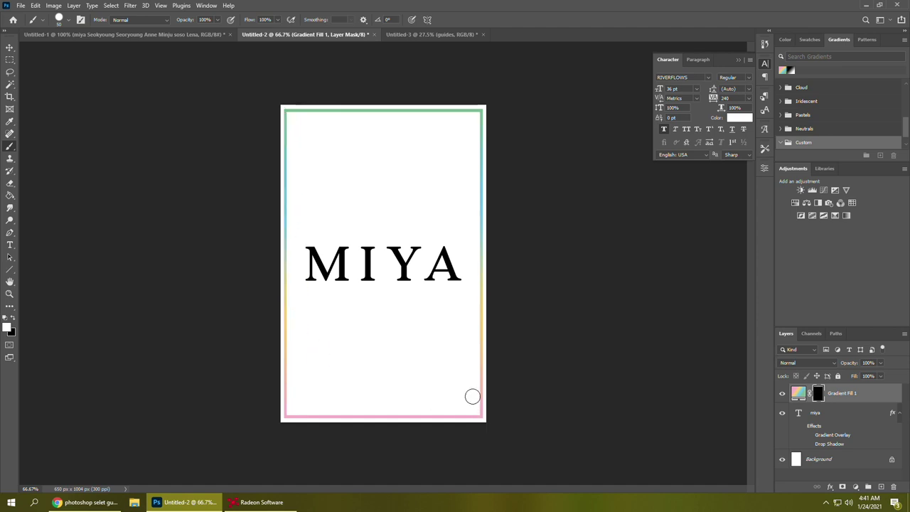
Choose a screentone brush and paint white halftone dots over the frame's top-left and top-right corners on the layer mask
click(60, 19)
scroll(94, 163, down, 1)
click(94, 163)
drag(292, 114, 291, 195)
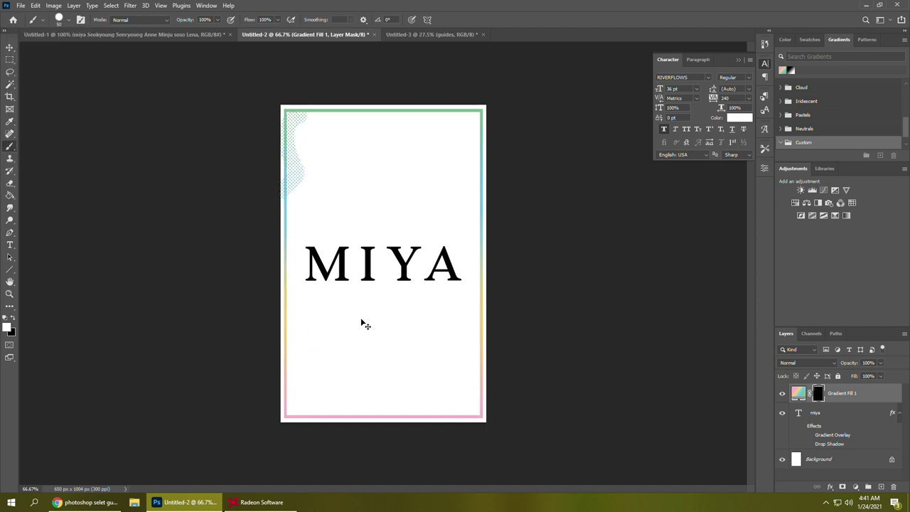
key(ctrl+z)
drag(277, 126, 334, 108)
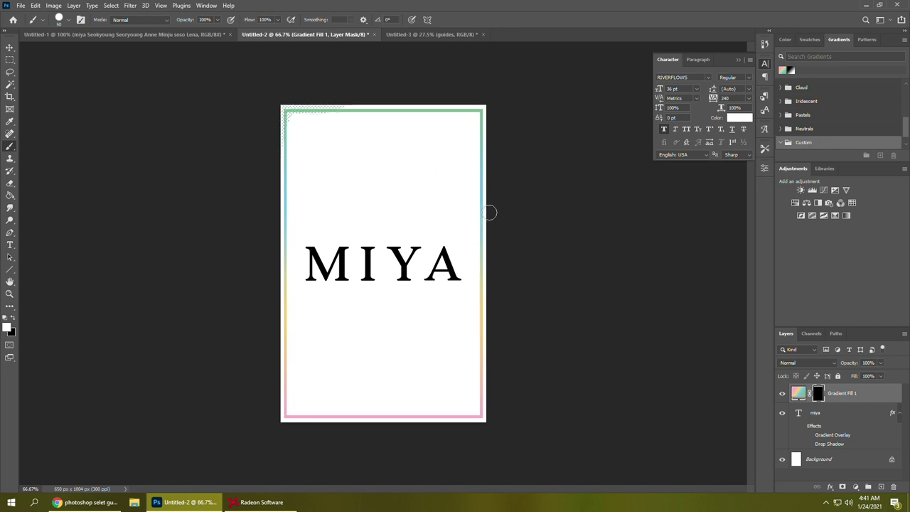
mouse_move(355, 106)
mouse_down()
mouse_move(477, 136)
mouse_move(481, 206)
mouse_up()
key(ctrl+z)
mouse_move(449, 110)
mouse_down()
mouse_move(481, 110)
mouse_move(484, 191)
mouse_up()
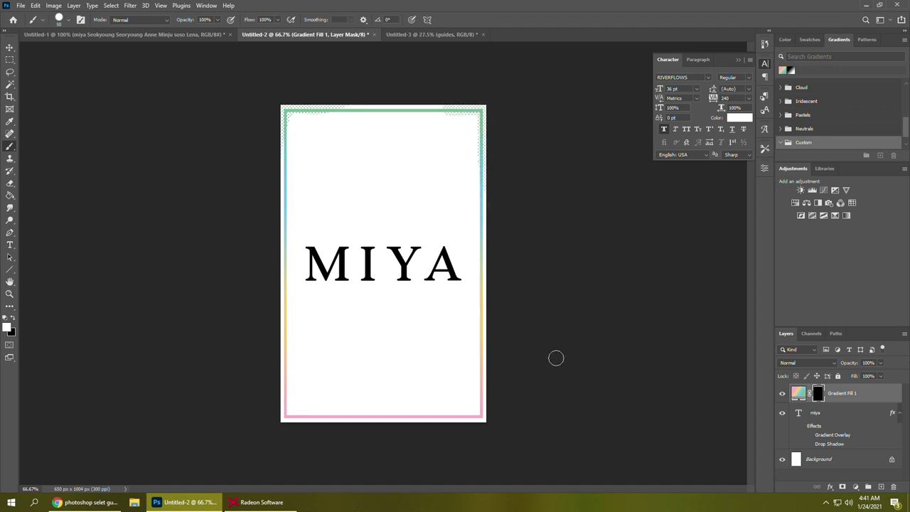
Paint white halftone dots along the frame's bottom corners, both side edges and top edge on the gradient fill's layer mask
drag(411, 419, 485, 418)
drag(478, 340, 477, 412)
mouse_move(284, 326)
mouse_down()
mouse_move(295, 415)
mouse_move(403, 427)
mouse_up()
drag(283, 169, 276, 217)
drag(277, 294, 296, 255)
drag(488, 227, 478, 313)
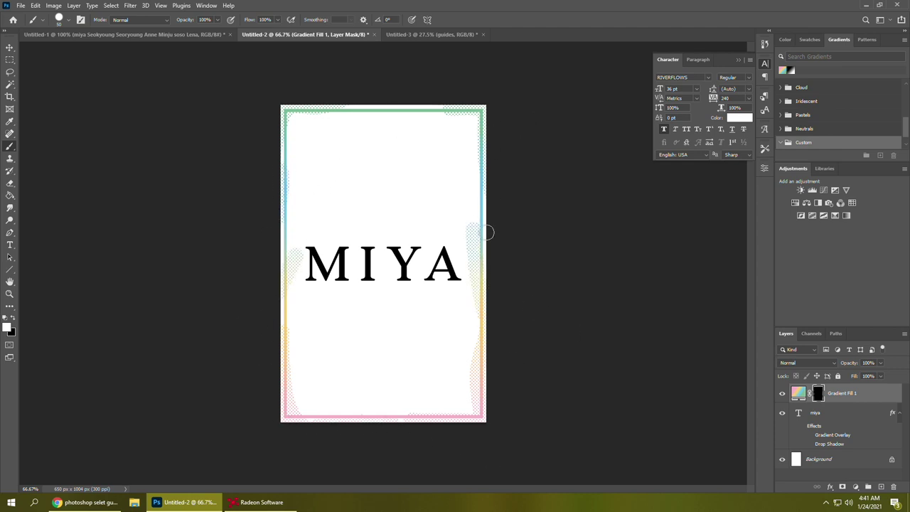
drag(404, 99, 322, 124)
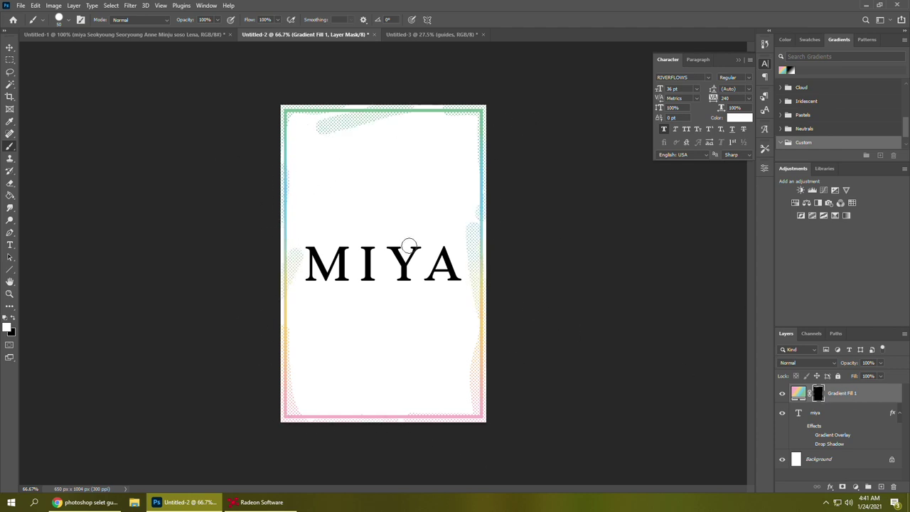
Paint black on the layer mask inside the frame to remove the halftone dots that reach into the card
click(13, 318)
right_click(10, 147)
click(37, 147)
mouse_move(309, 135)
mouse_down()
mouse_move(368, 120)
mouse_move(453, 128)
mouse_move(472, 207)
mouse_move(473, 362)
mouse_move(445, 415)
mouse_up()
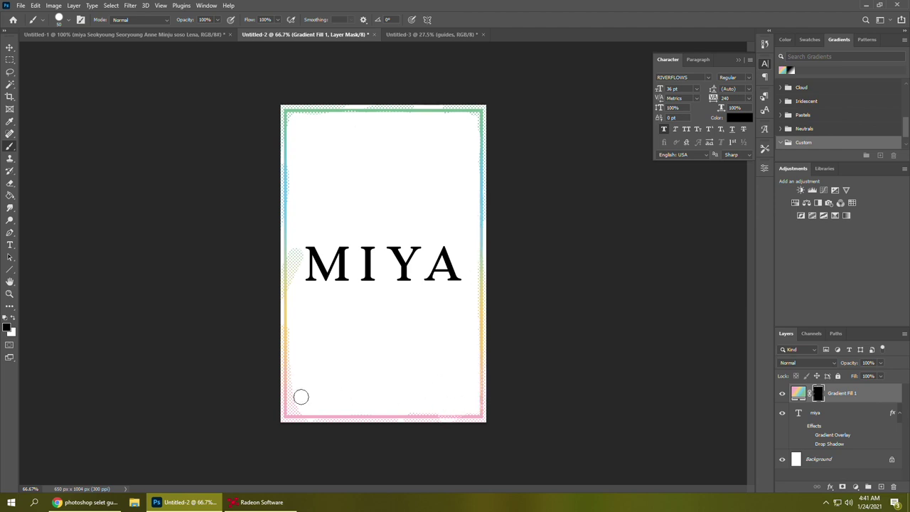
Select all of the MIYA text and set its font size to 30 pt
key(t)
click(353, 259)
key(ctrl+a)
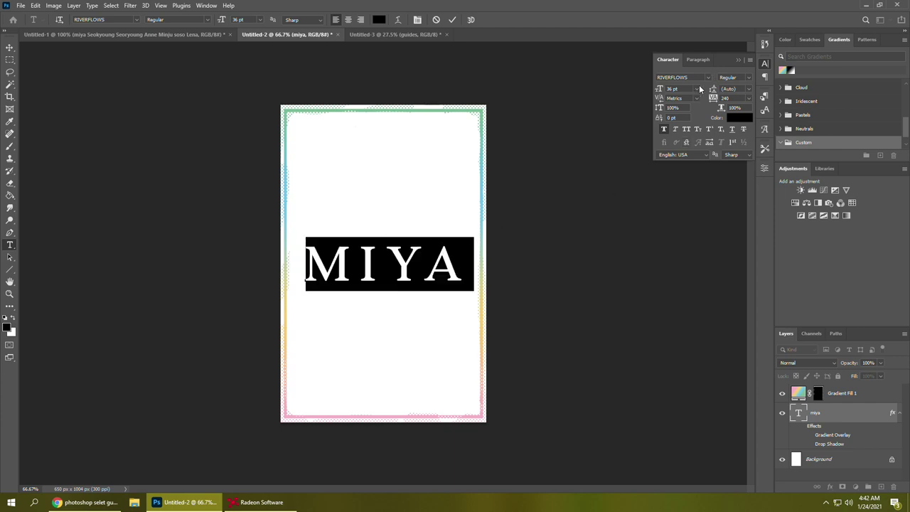
click(697, 88)
click(688, 183)
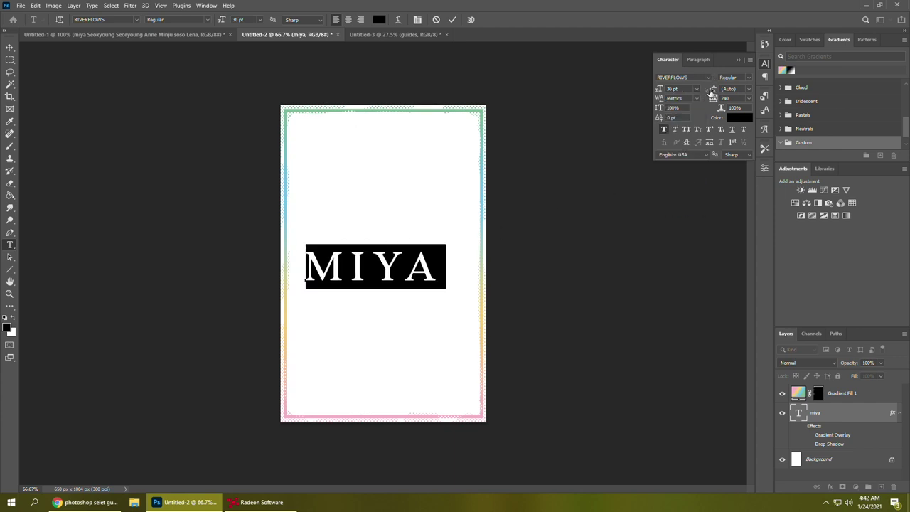
Replace the MIYA text with SEOK YOUNG, split over two lines
text(Seokyo)
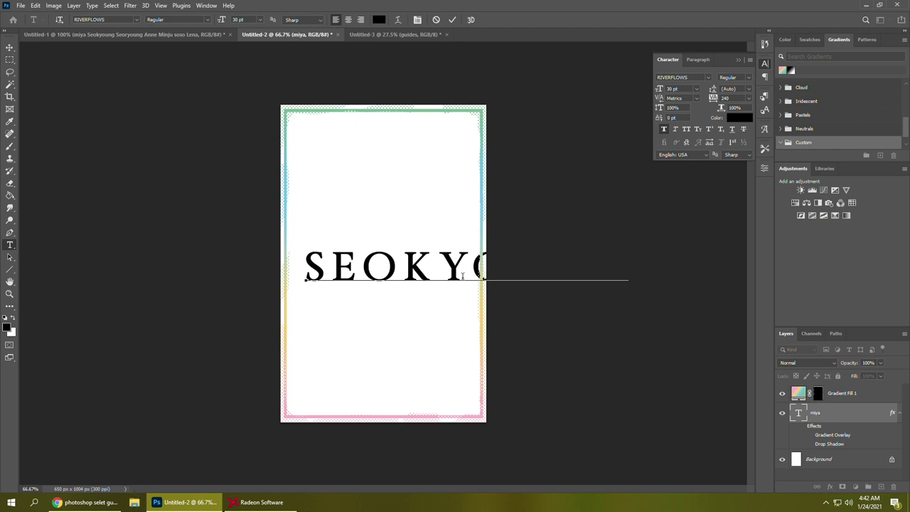
key(BackSpace)
text(K)
key(Return)
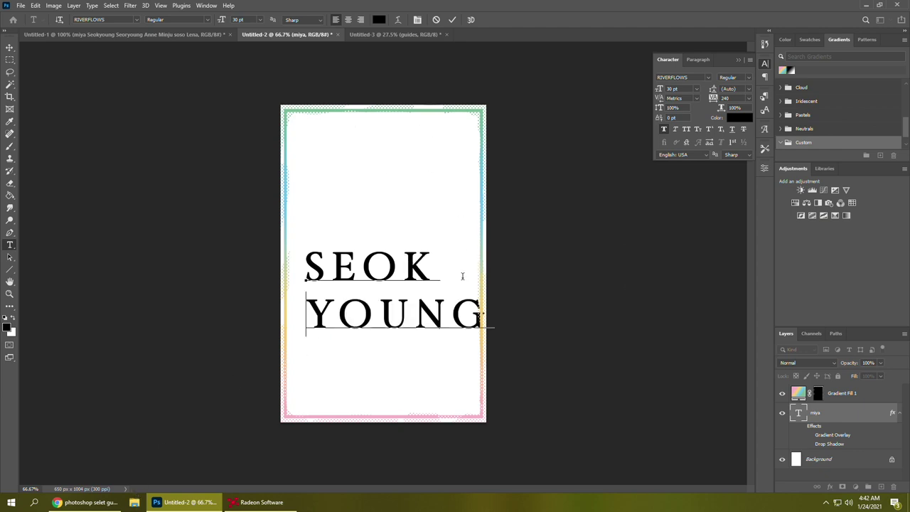
Set the SEOK YOUNG text size to 24 pt and move the text close to the middle of the card
drag(437, 362, 431, 329)
key(ctrl+a)
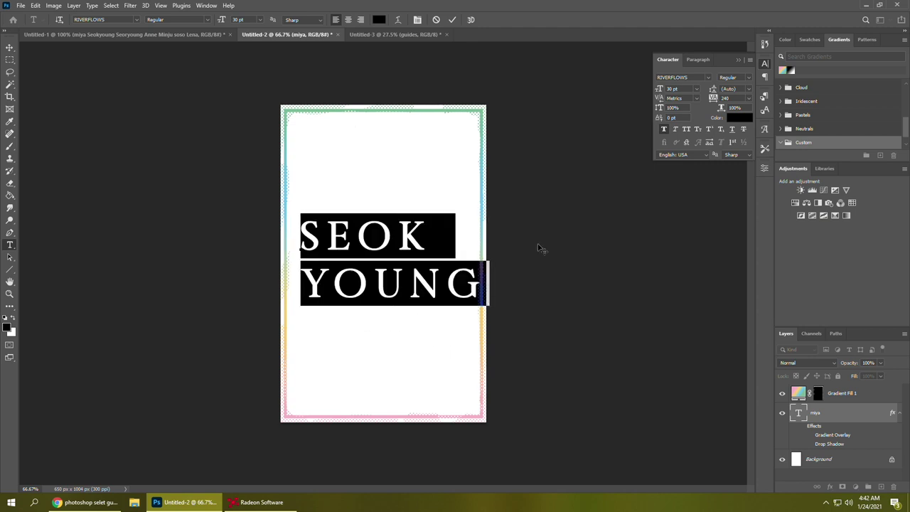
click(697, 89)
click(698, 176)
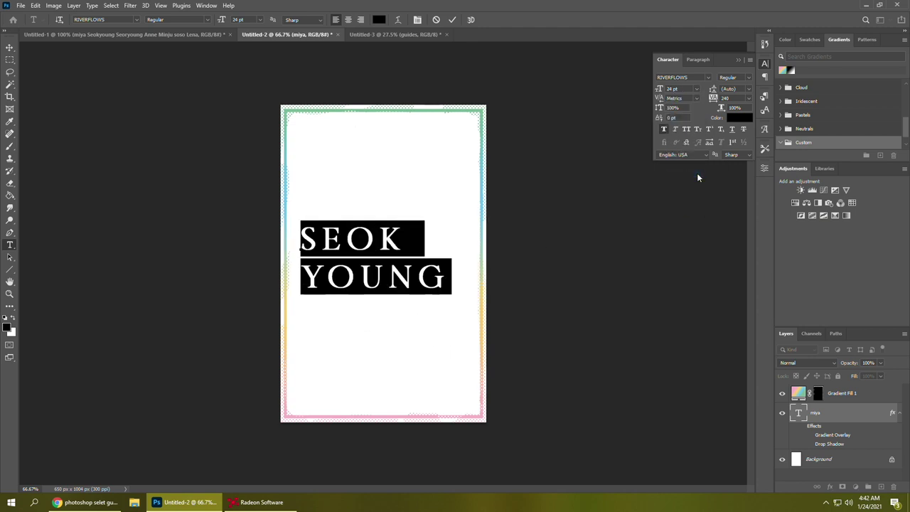
click(453, 20)
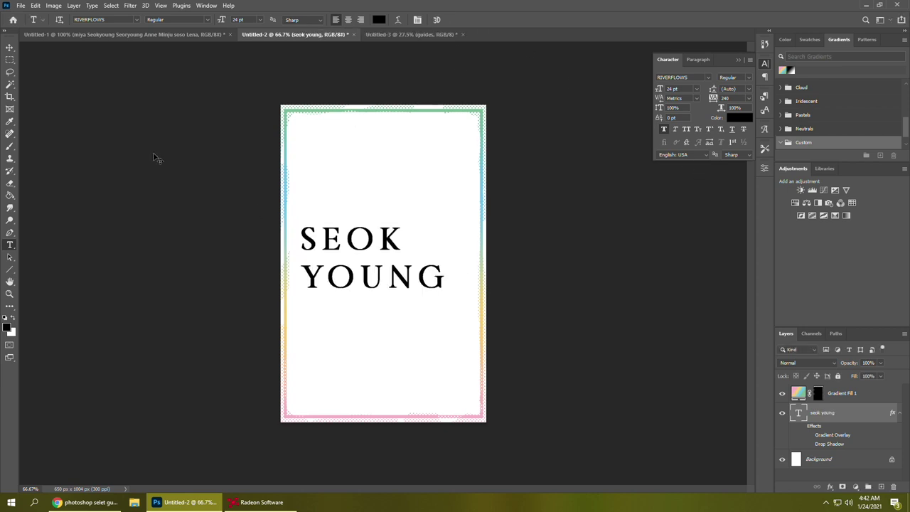
click(9, 46)
drag(408, 122, 419, 128)
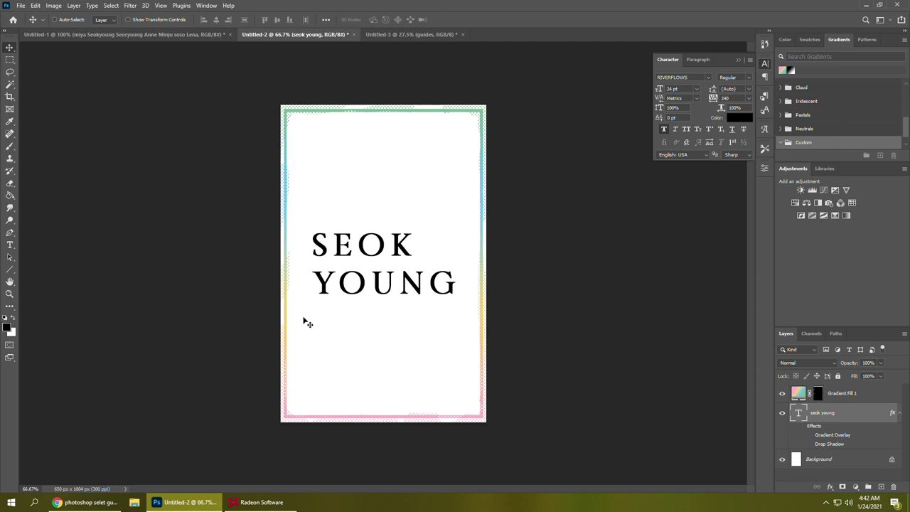
Centre-align the two lines of the SEOK YOUNG text
click(10, 232)
click(10, 245)
click(352, 279)
key(ctrl+a)
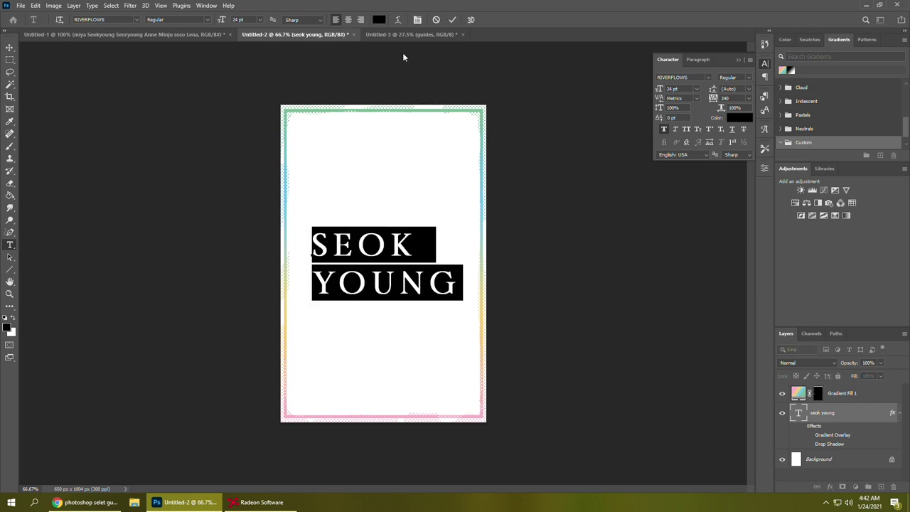
click(348, 20)
click(452, 20)
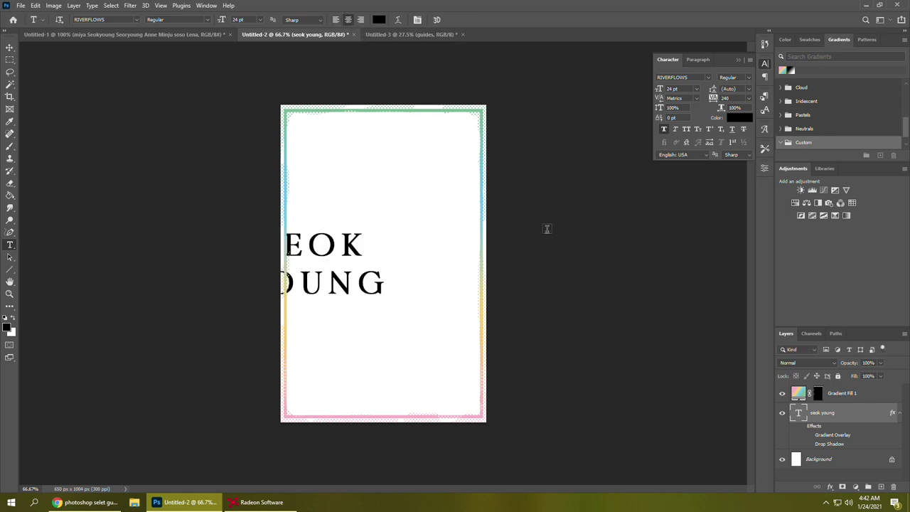
Align the SEOK YOUNG text layer to the card's horizontal centre and clear the selection
click(10, 48)
click(217, 20)
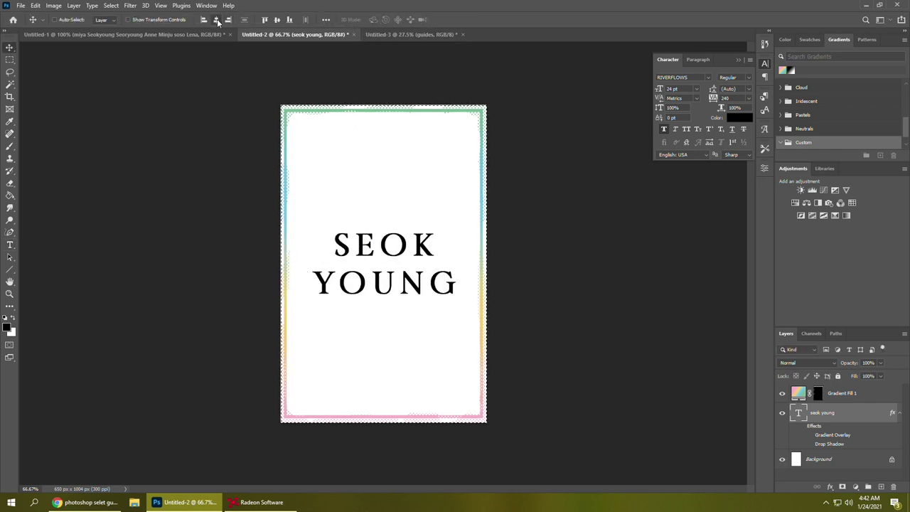
click(176, 33)
click(271, 32)
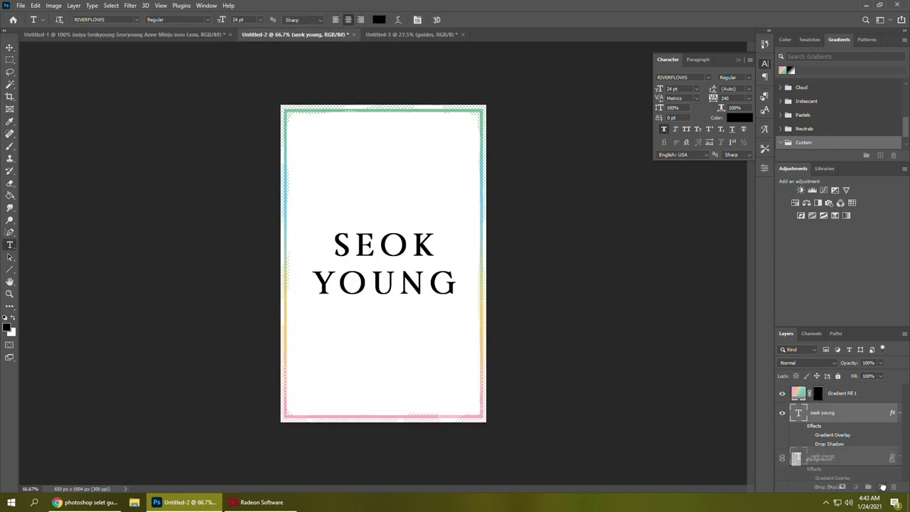
Duplicate the seok young text layer and clear the layer style from the copy
drag(853, 456, 881, 487)
right_click(836, 437)
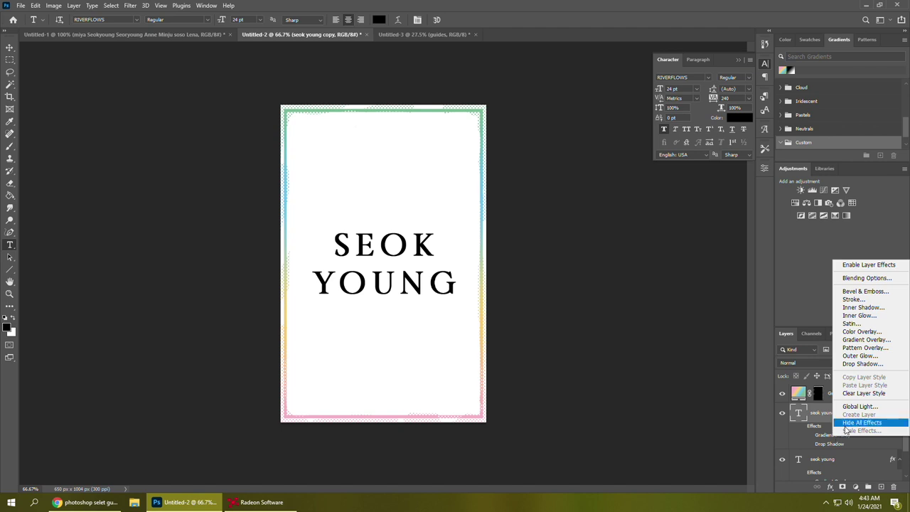
click(854, 394)
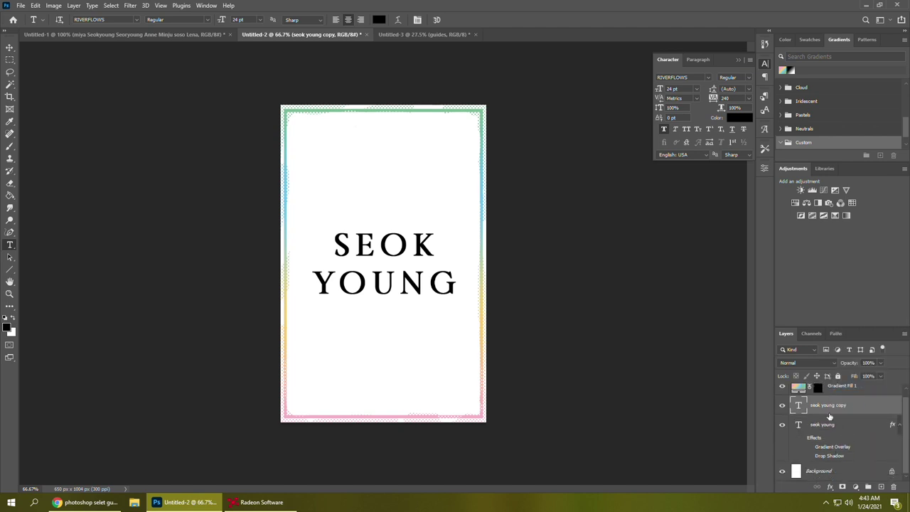
Clear the layer style from the original seok young text layer
click(832, 446)
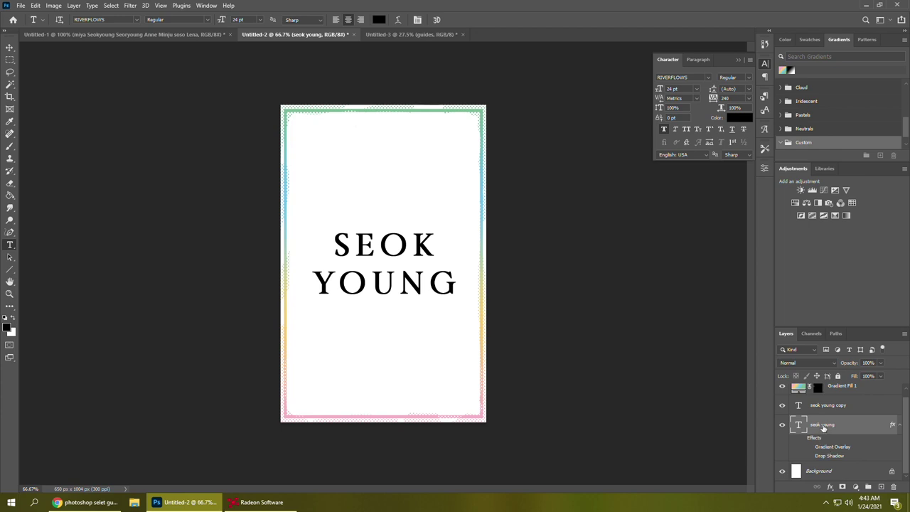
right_click(824, 426)
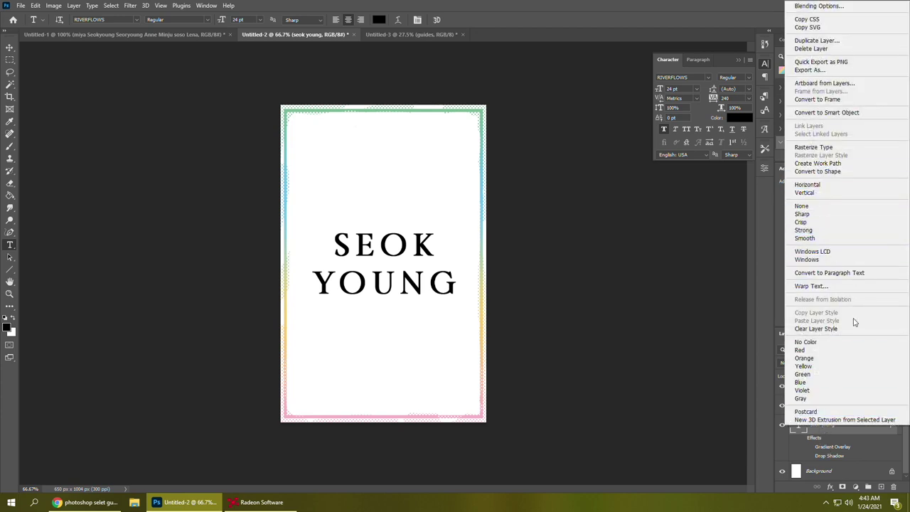
click(839, 330)
Add a Gradient Overlay to the original seok young layer and nudge it slightly right behind the black copy
right_click(838, 426)
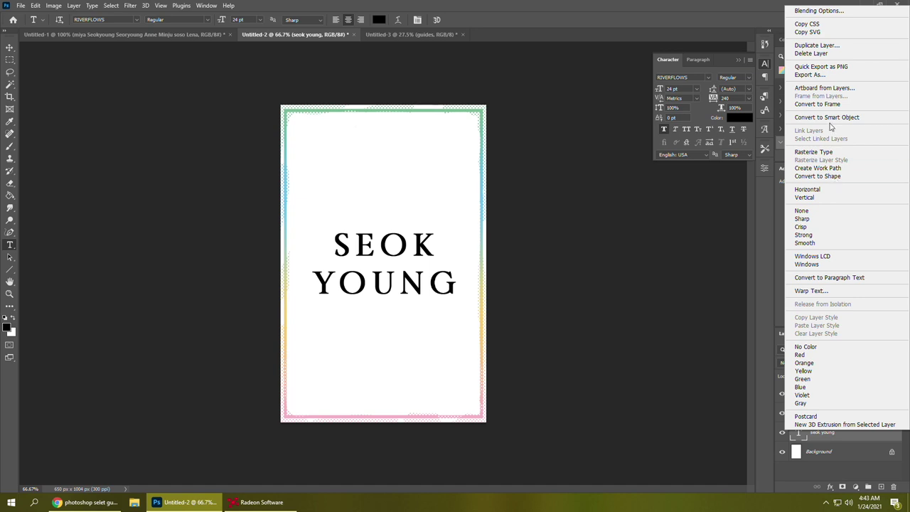
click(809, 13)
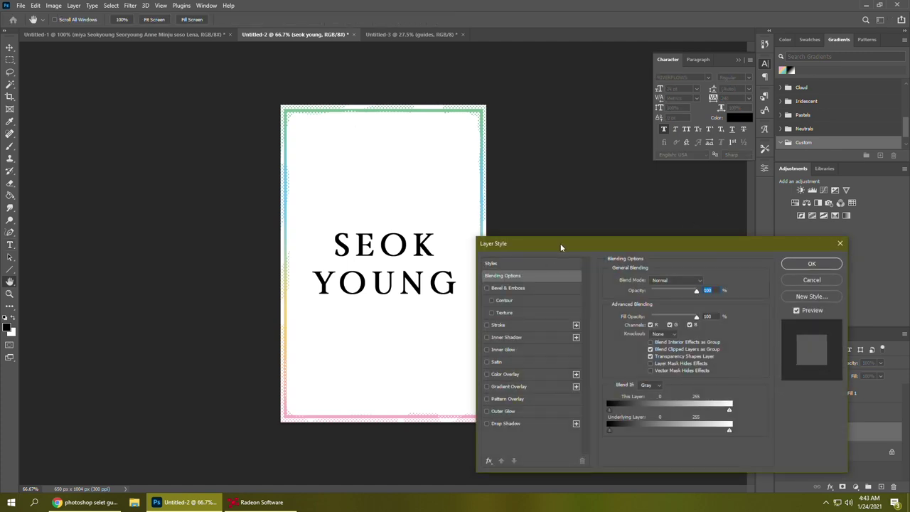
drag(560, 243, 559, 132)
click(514, 264)
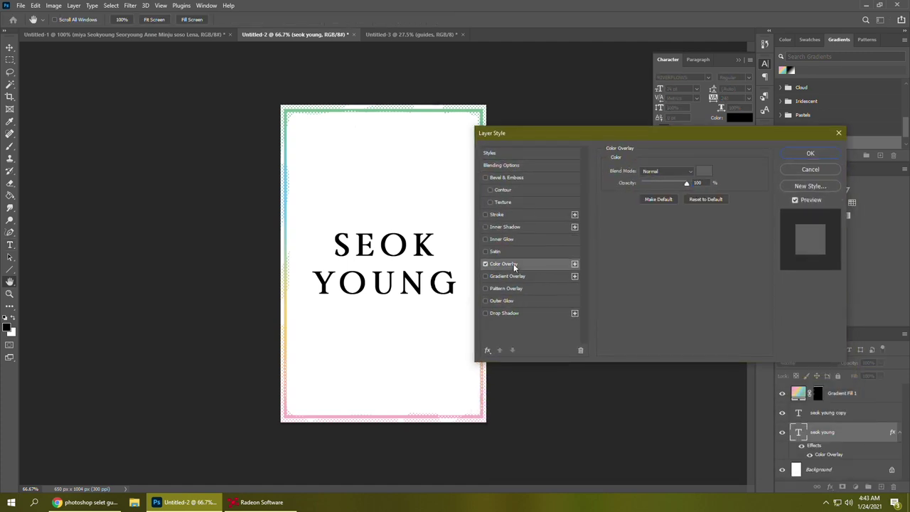
click(487, 265)
click(486, 277)
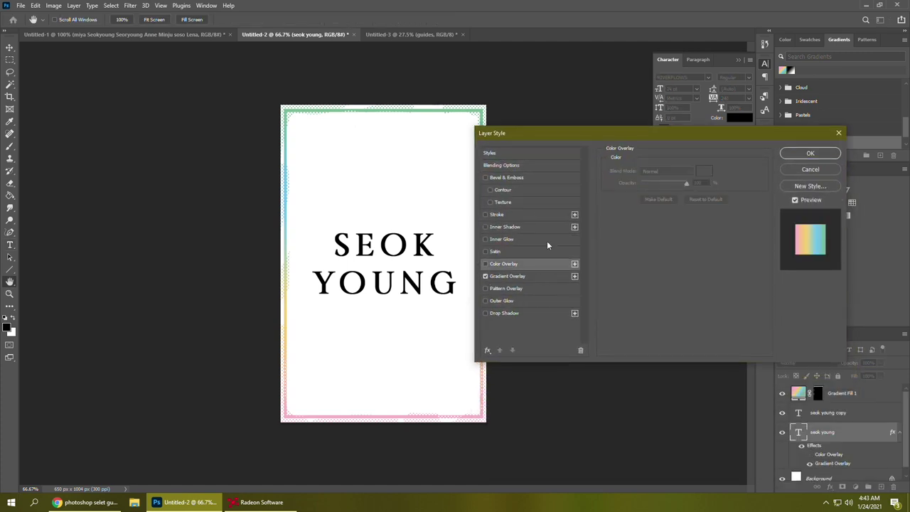
click(810, 153)
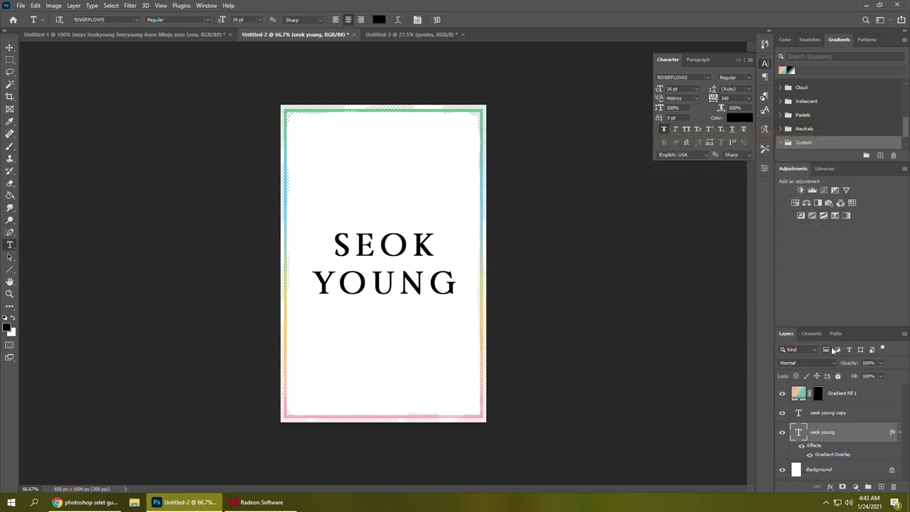
click(10, 47)
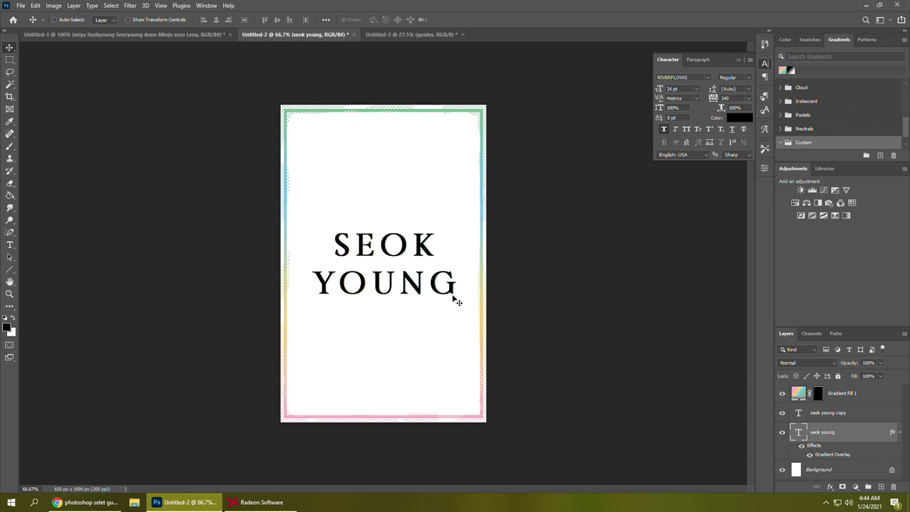
key(Right)
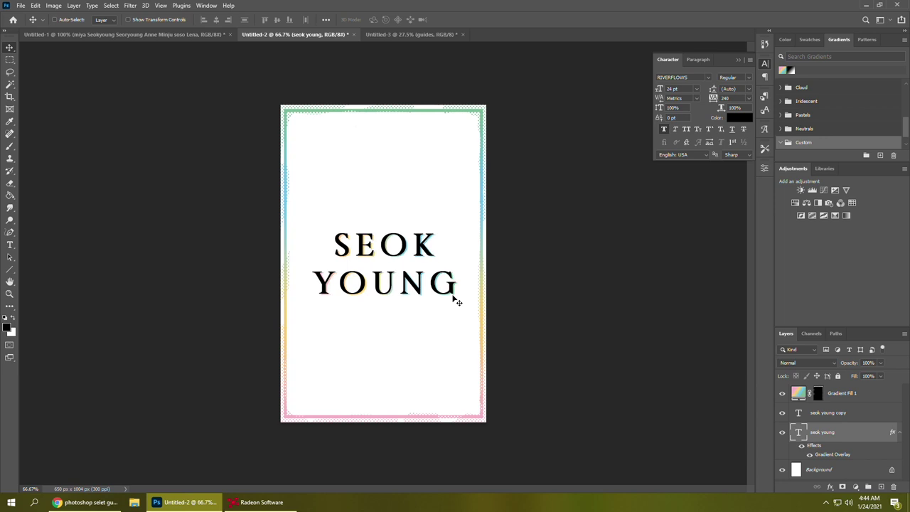
Set the black SEOK YOUNG copy's font style to Italic
key(t)
click(406, 283)
key(ctrl+a)
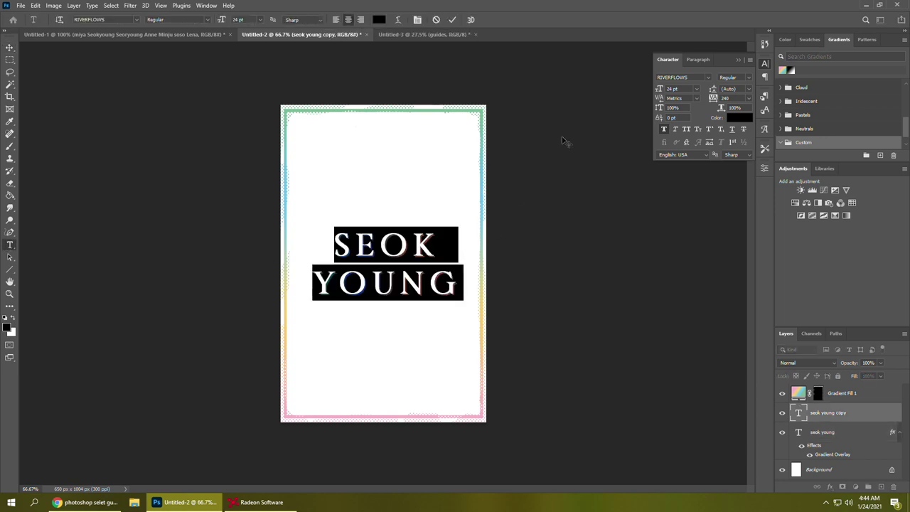
click(749, 77)
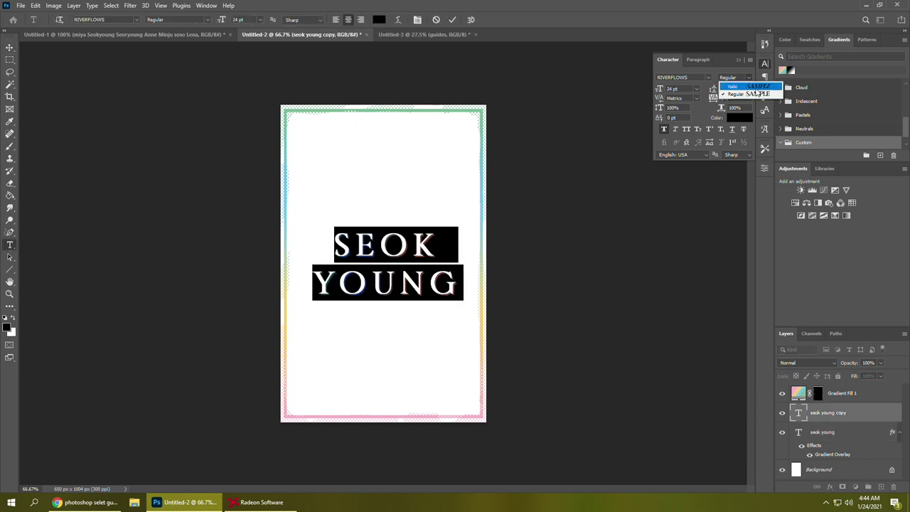
click(755, 87)
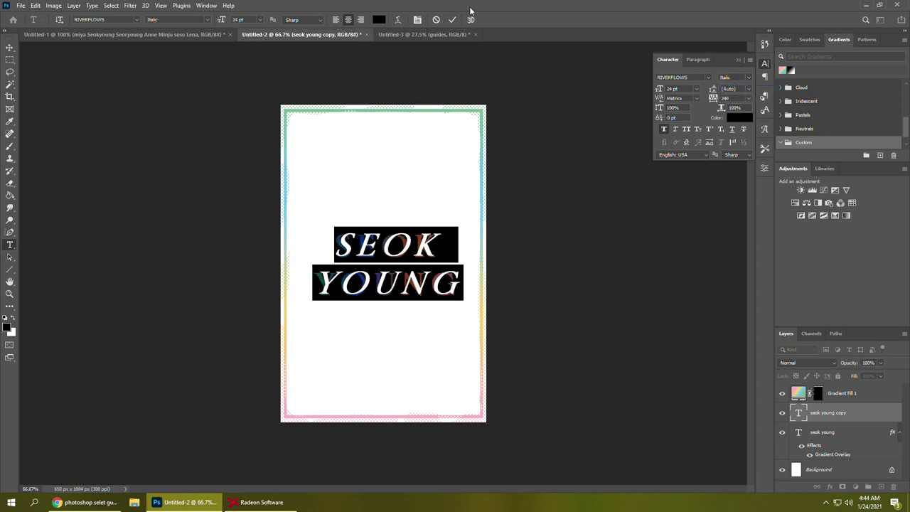
click(451, 19)
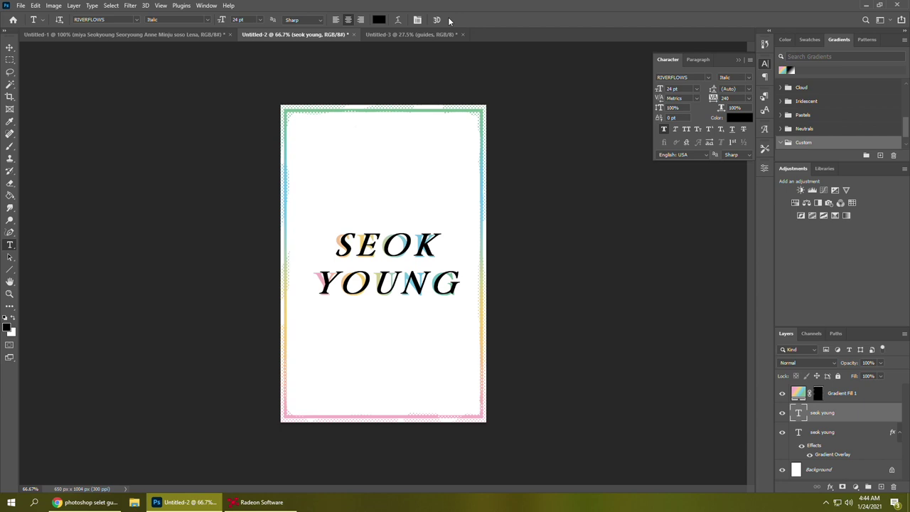
Centre the black SEOK YOUNG layer horizontally on the card and nudge it slightly right of the gradient layer
click(848, 434)
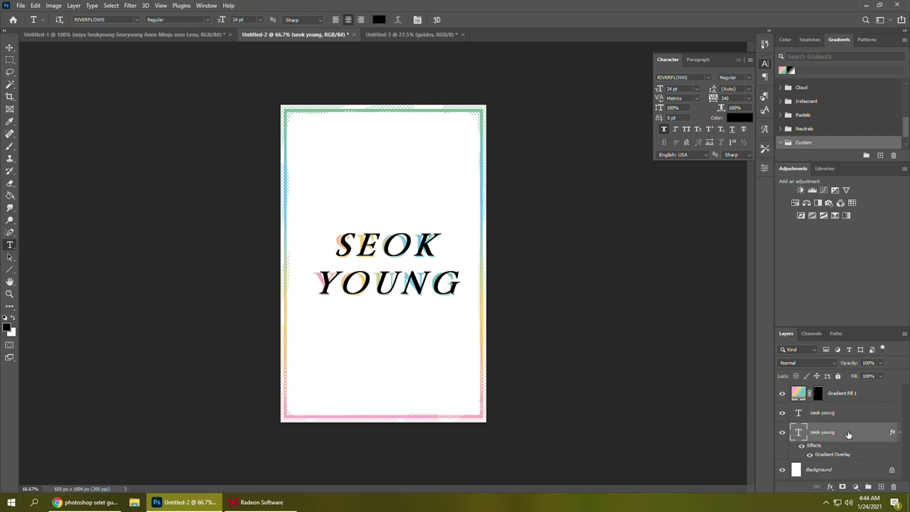
click(9, 48)
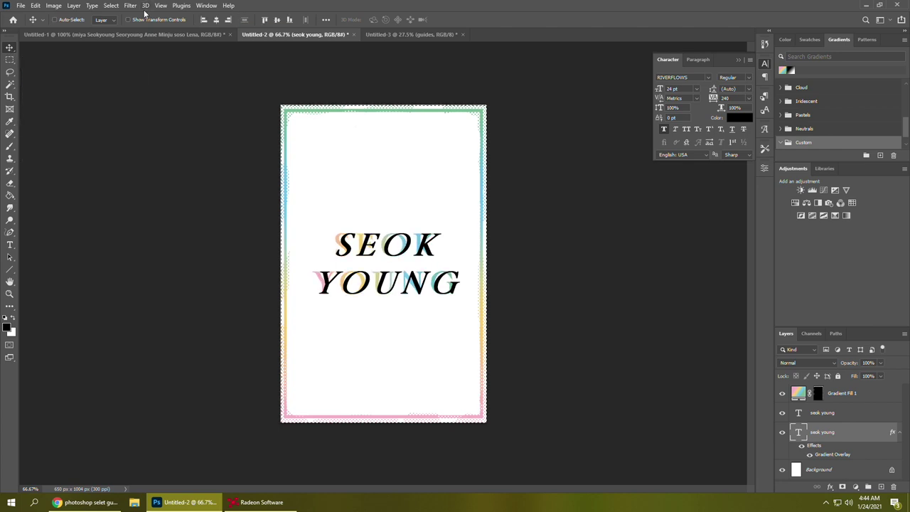
key(alt+])
click(217, 19)
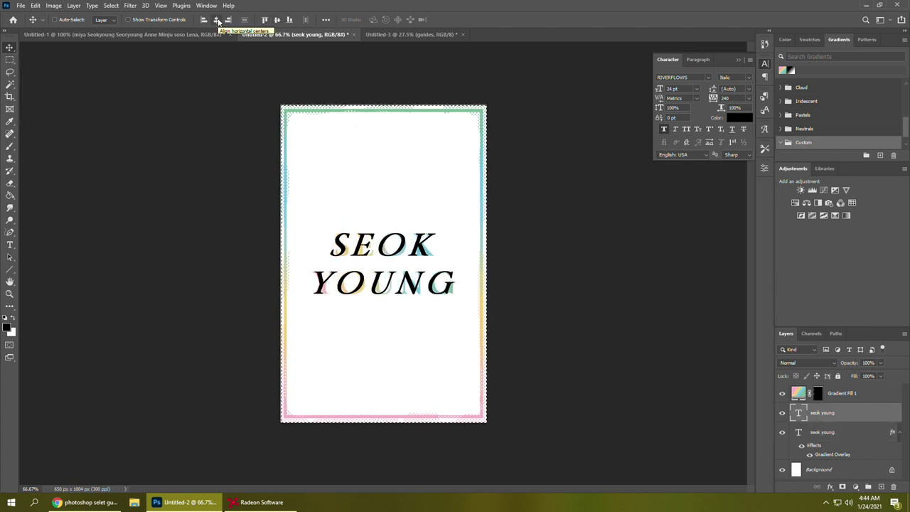
key(ctrl+d)
key(Right)
key(Right)
key(Right)
key(Right)
key(Right)
key(Right)
key(Right)
key(Right)
key(Right)
key(Right)
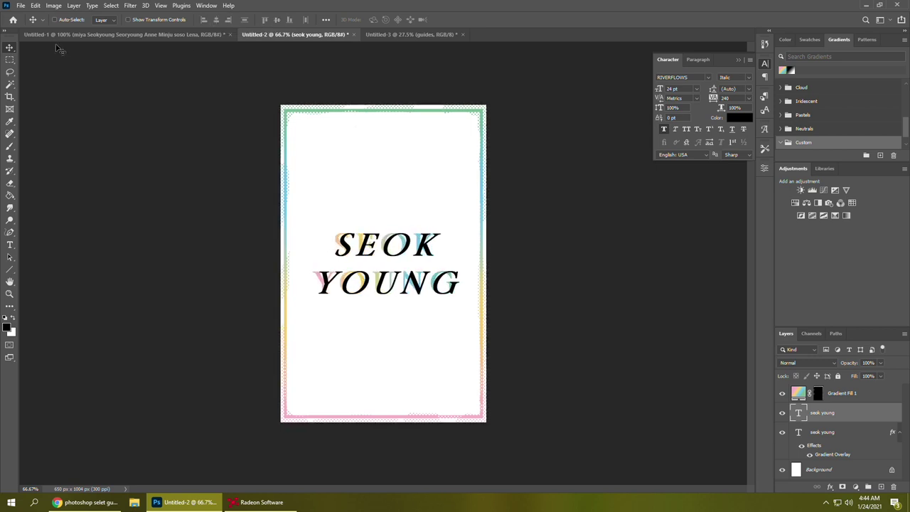
Set the font style of the black SEOK YOUNG layer to Regular
click(7, 246)
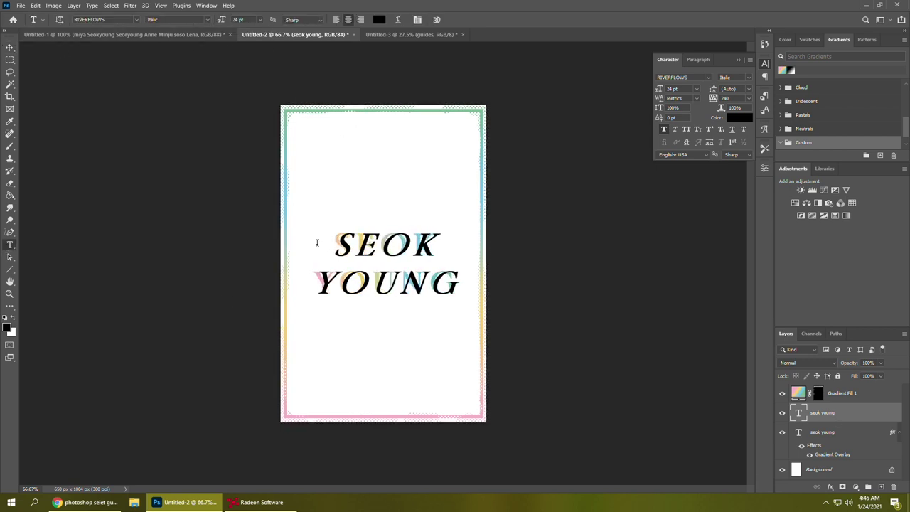
click(348, 245)
key(ctrl+a)
key(ctrl+q)
key(Escape)
click(749, 78)
click(747, 95)
Set the gradient SEOK YOUNG layer behind the black text to the Italic font style
click(824, 435)
double_click(794, 434)
click(748, 77)
click(740, 86)
click(437, 20)
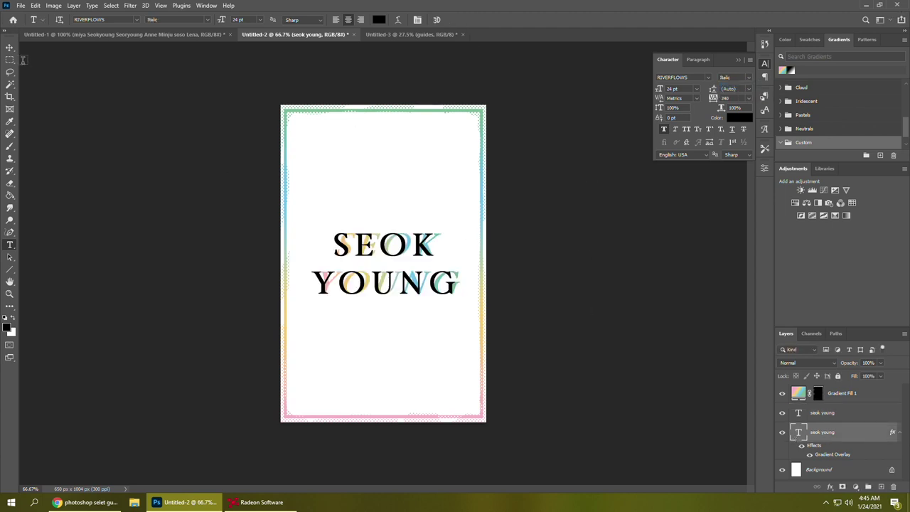
Convert both seok young text layers into one smart object and create an independent copy with New Smart Object via Copy
key(v)
key(ctrl+e)
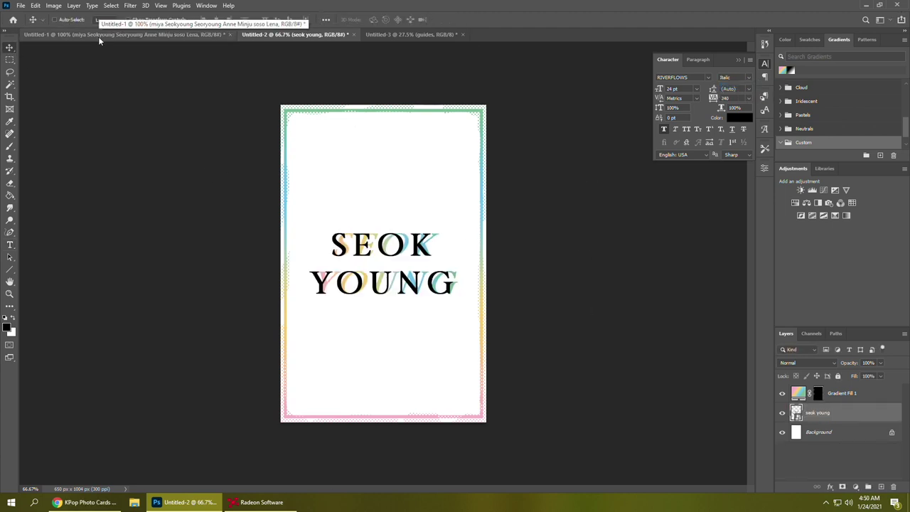
right_click(836, 407)
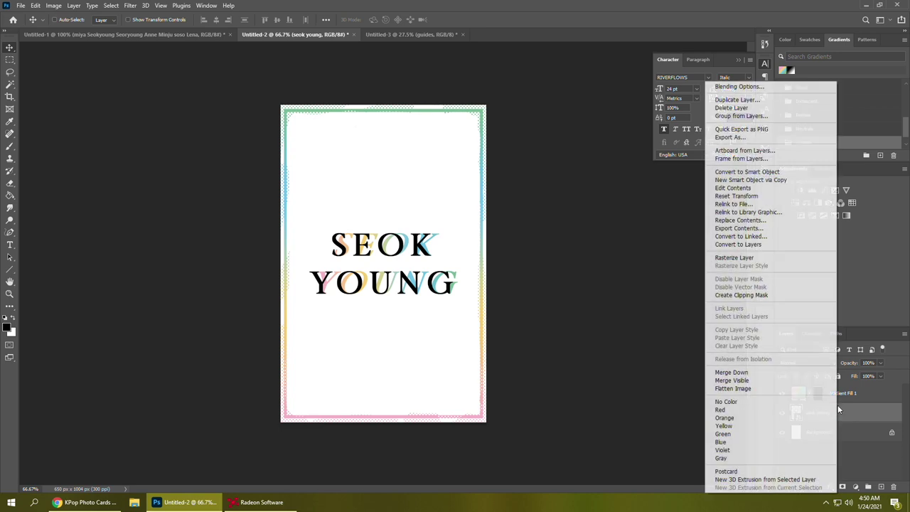
click(762, 182)
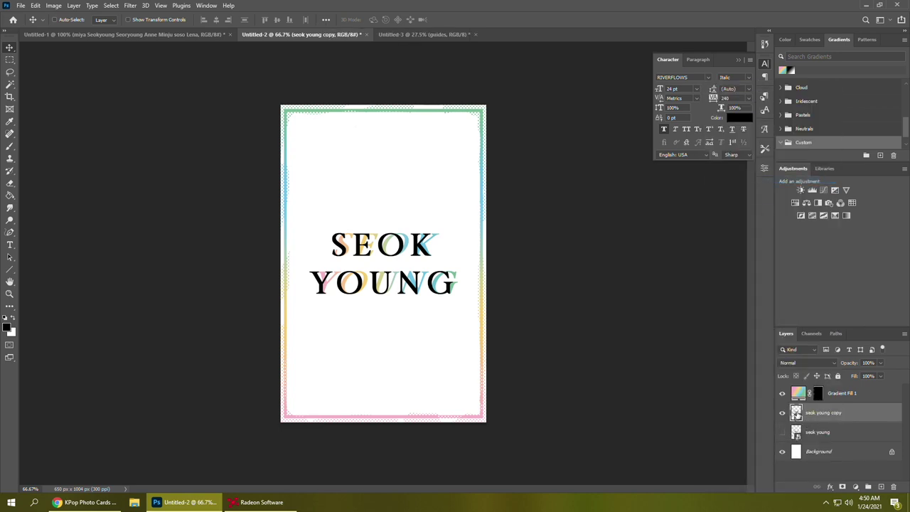
Open the copied smart object's contents and change the black text from SEOK to SEOR
double_click(795, 414)
click(10, 245)
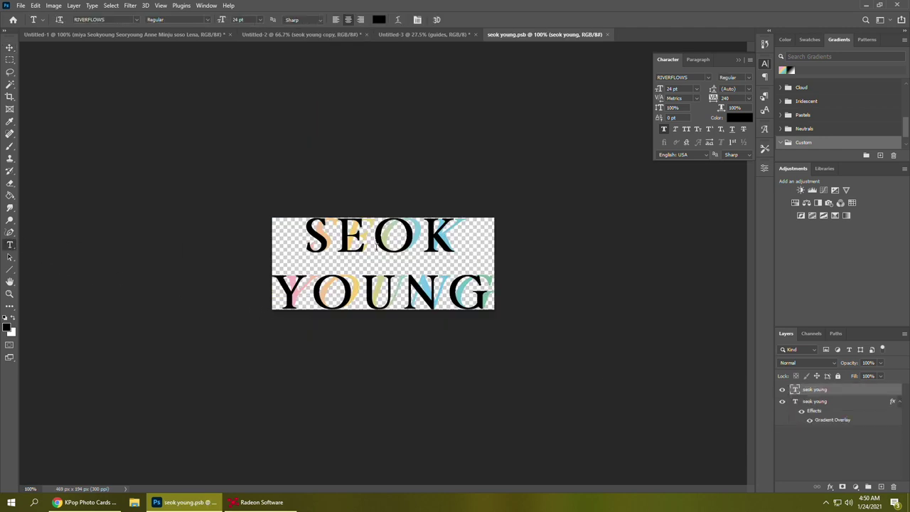
drag(448, 238, 425, 238)
text(R)
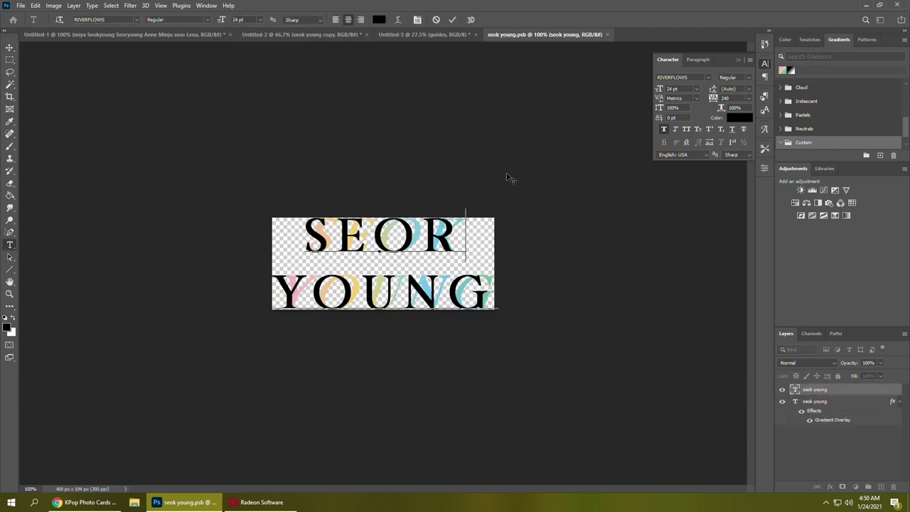
click(452, 19)
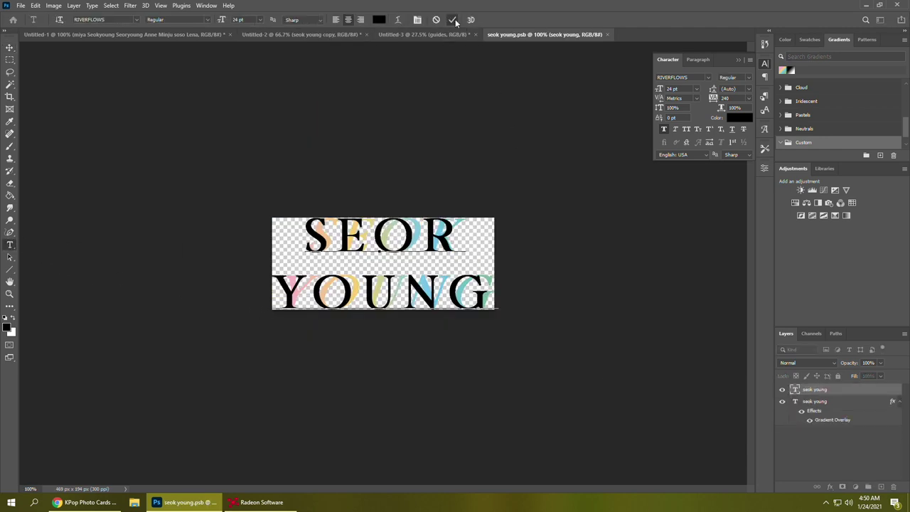
Change SEOK to SEOR in the gradient text layer, then save and close the smart object's contents
double_click(816, 401)
double_click(796, 403)
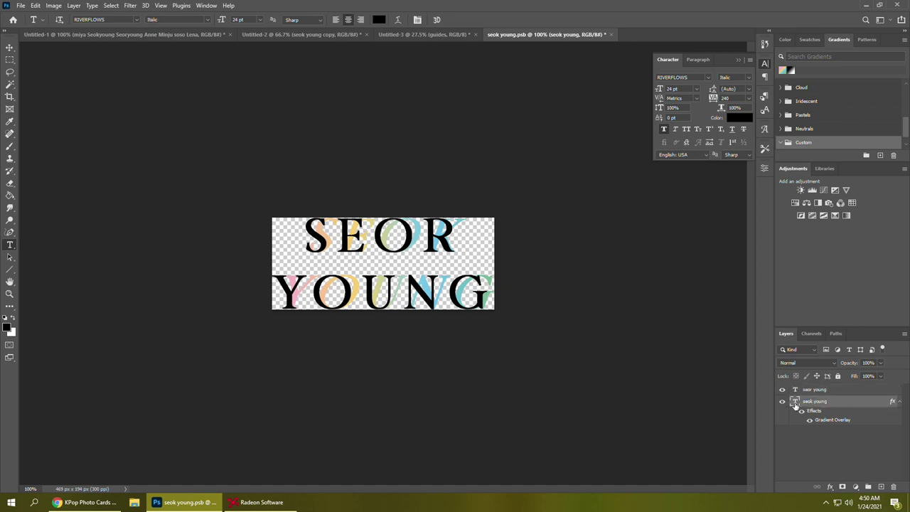
drag(466, 239, 444, 242)
text(R)
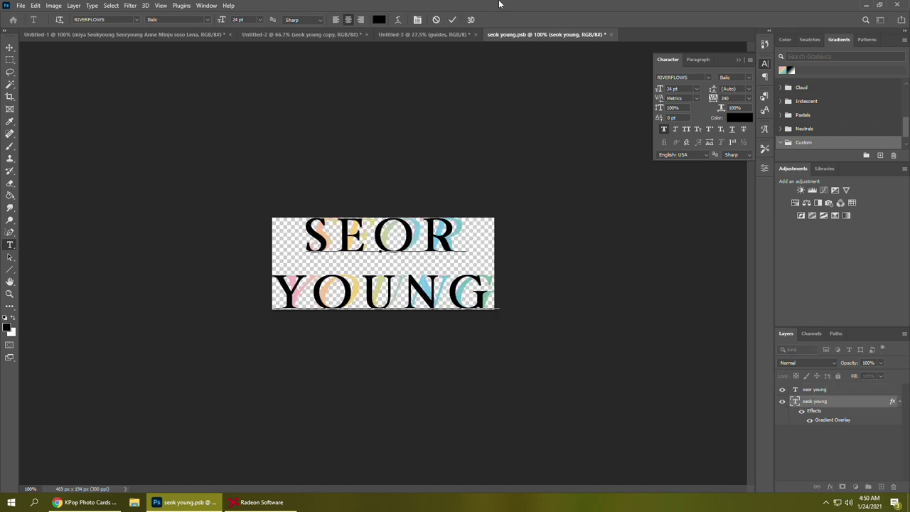
click(451, 19)
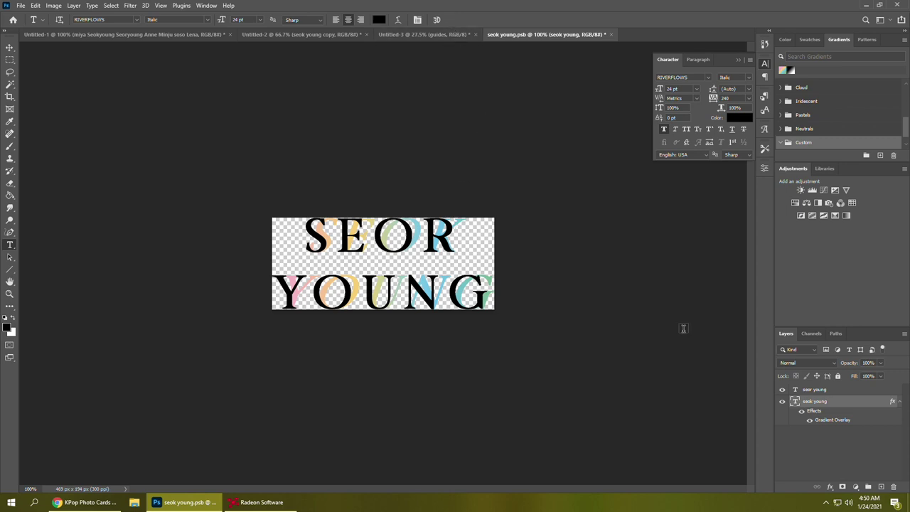
double_click(795, 402)
drag(474, 255, 439, 233)
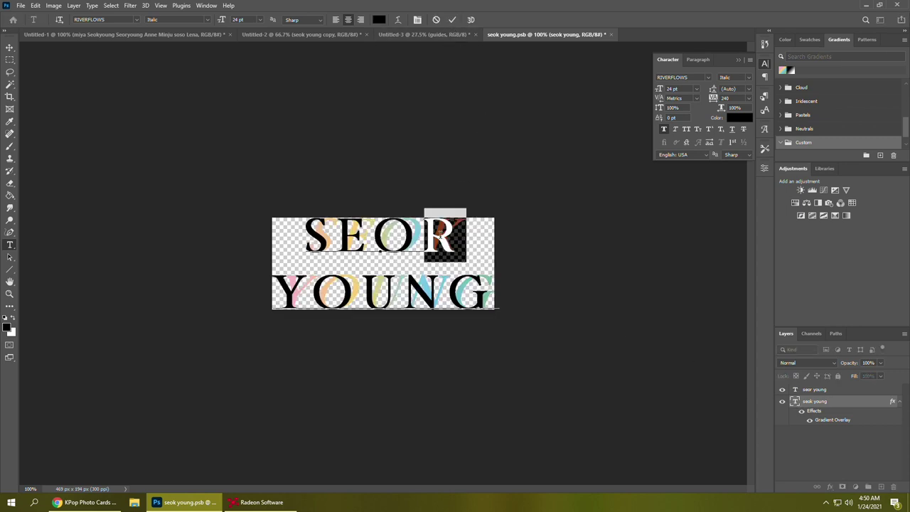
key(Right)
click(452, 21)
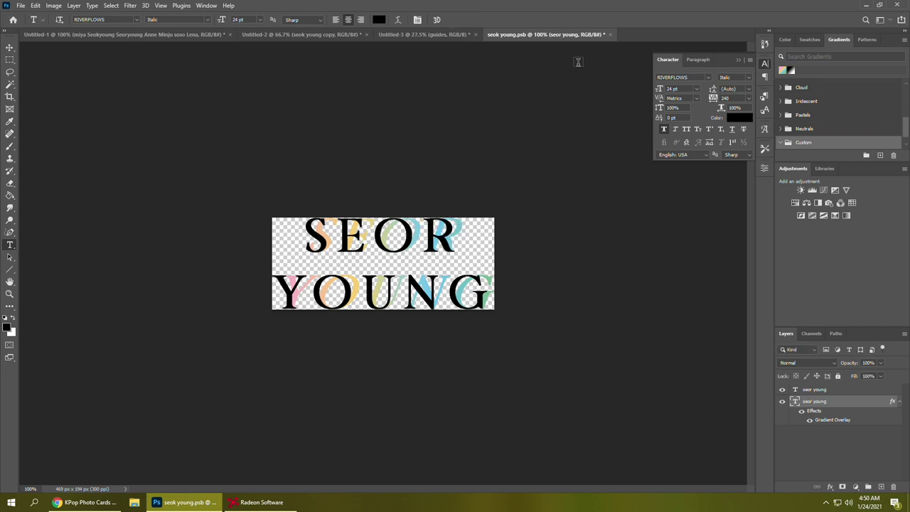
click(611, 34)
click(415, 187)
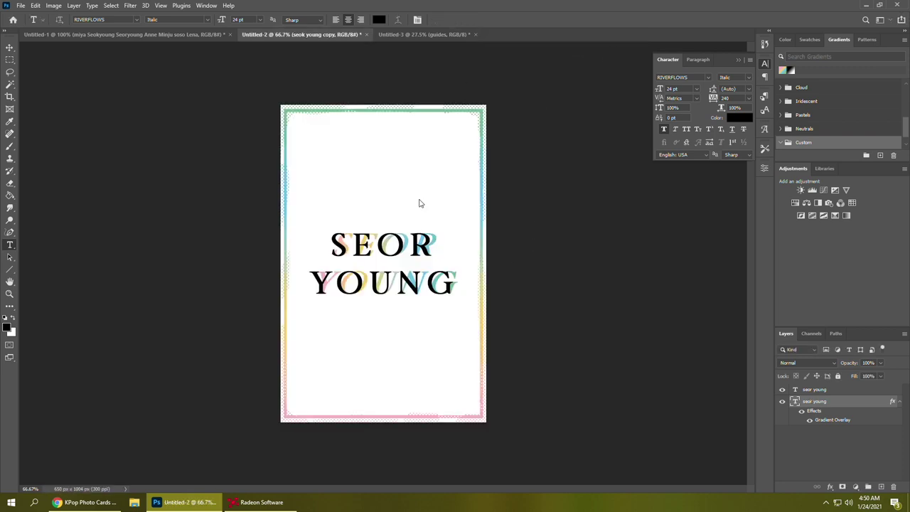
Compare the original and copied name smart objects by toggling their visibility
click(782, 413)
click(783, 432)
click(782, 432)
click(782, 413)
click(782, 413)
click(783, 432)
click(783, 413)
Rename the copied smart object layer as seor young
double_click(822, 413)
click(817, 413)
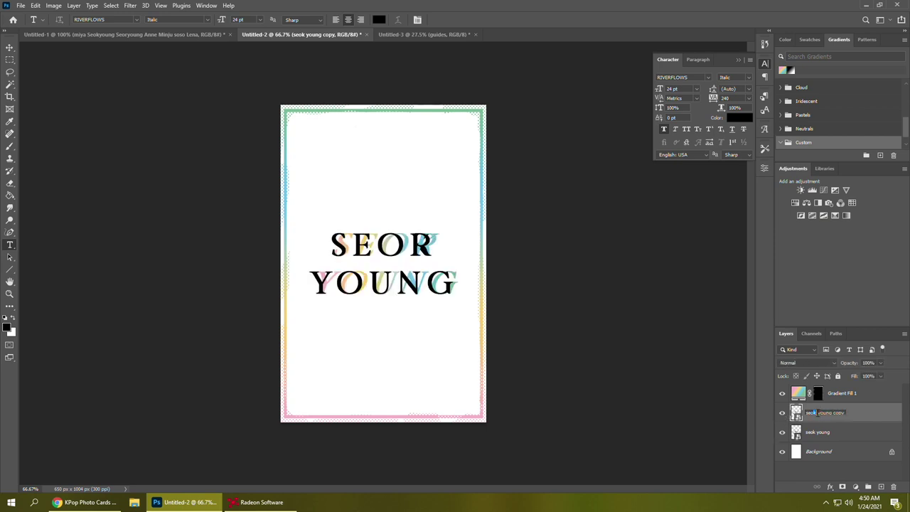
key(BackSpace)
key(Return)
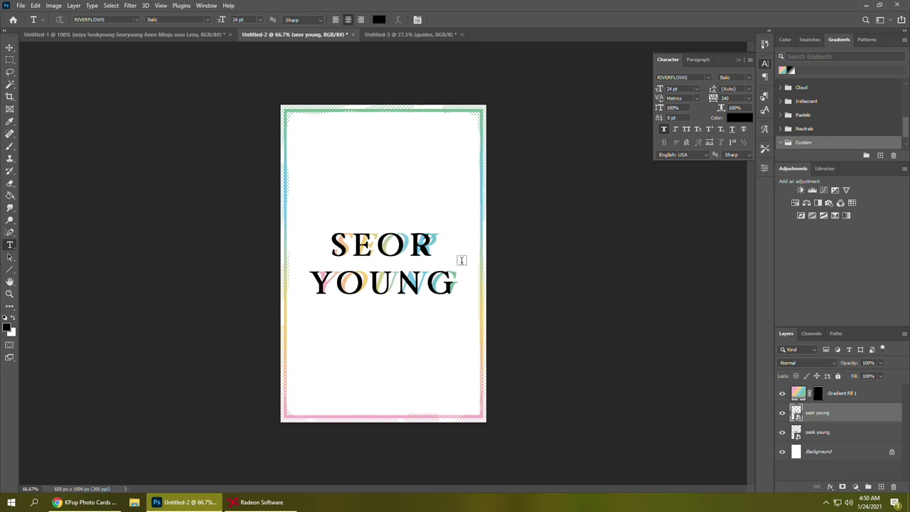
Hide the seor young layer and create an independent smart object copy of seok young
click(783, 412)
click(783, 412)
click(782, 412)
right_click(831, 442)
click(828, 120)
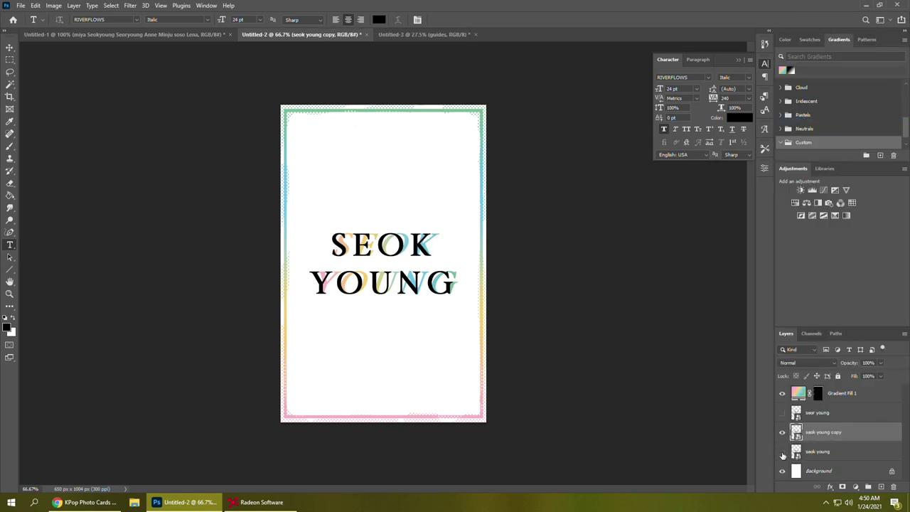
Open the new copy's contents and replace the black SEOK YOUNG text with MIYA
double_click(796, 433)
click(405, 298)
drag(517, 301, 254, 210)
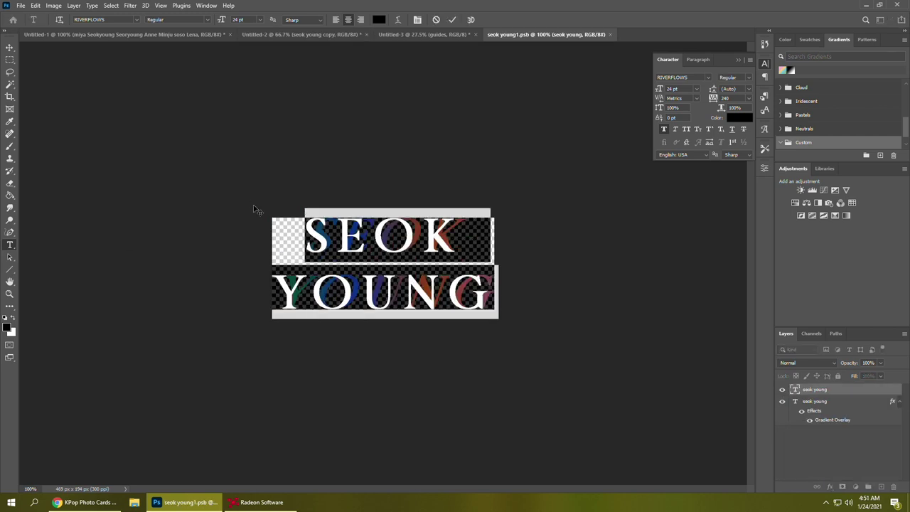
text(miya)
click(452, 19)
Replace the gradient SEOK YOUNG text with MIYA
double_click(817, 401)
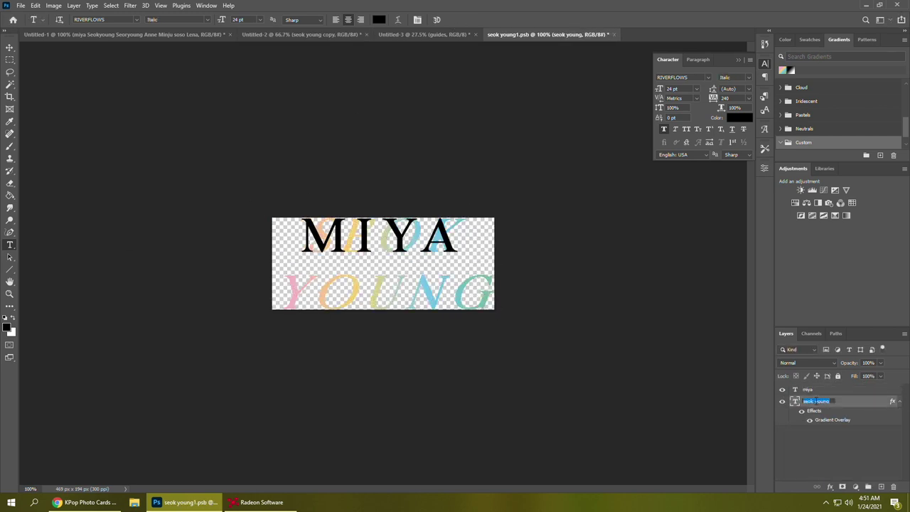
text(miya)
key(Return)
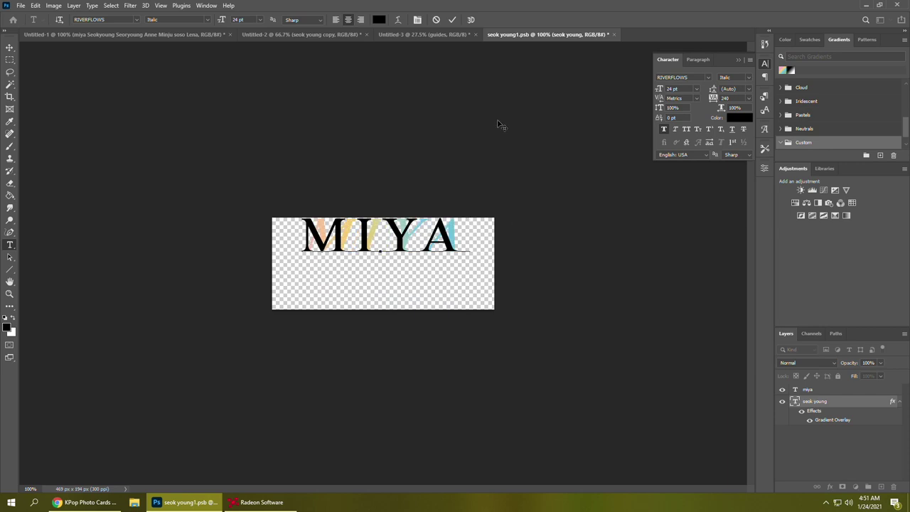
Align the gradient MIYA layer to the canvas's horizontal and vertical centres
key(v)
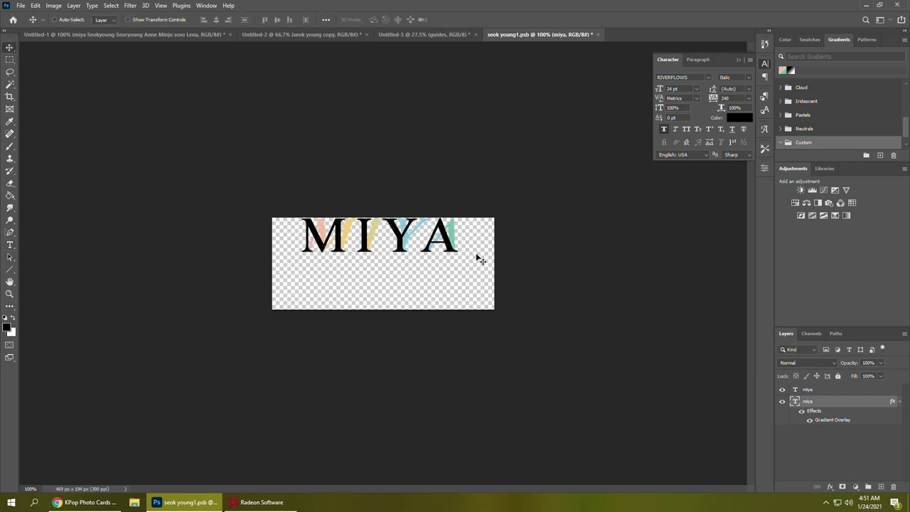
key(ctrl+a)
click(216, 20)
click(277, 20)
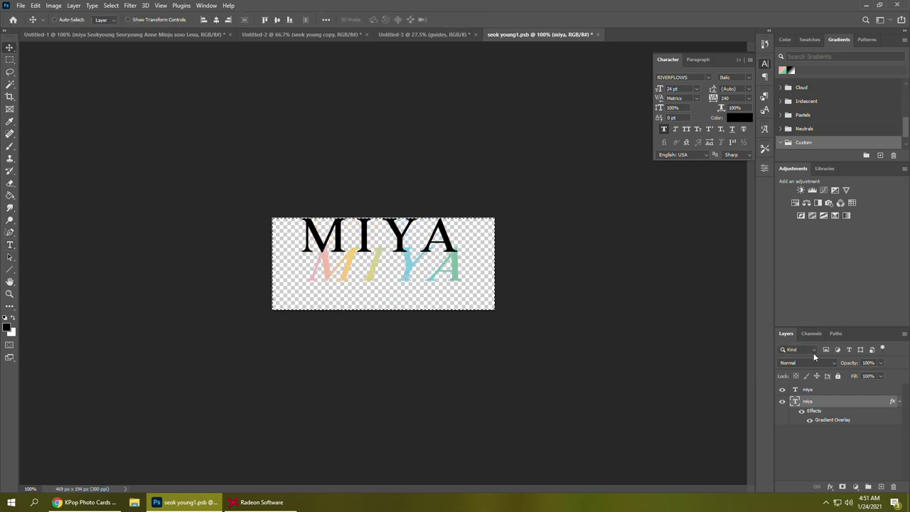
Move the black MIYA layer down over the gradient MIYA text
click(813, 389)
key(shift+Down)
key(shift+Down)
key(shift+Down)
key(shift+Down)
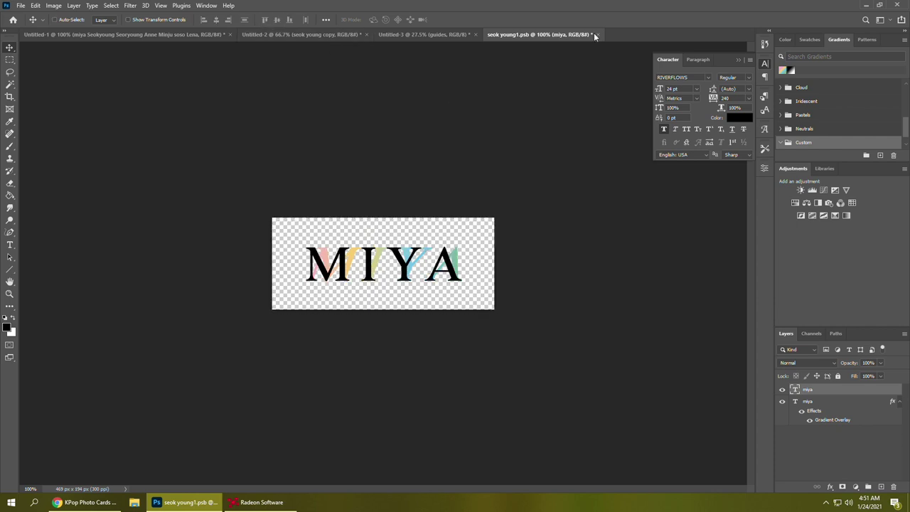
Save and close the smart object's contents and rename its layer as miya
click(598, 34)
click(413, 187)
click(815, 434)
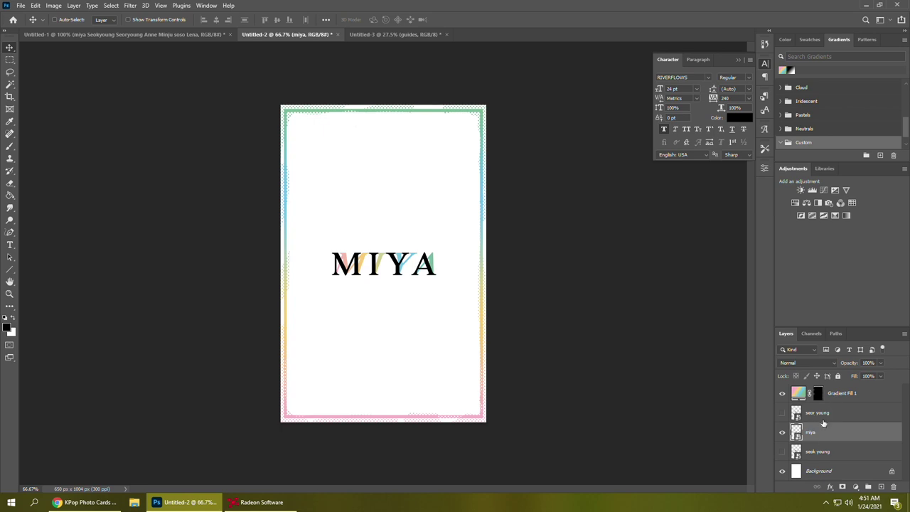
Create an independent smart object copy of miya and replace both of its text layers with anne
right_click(810, 433)
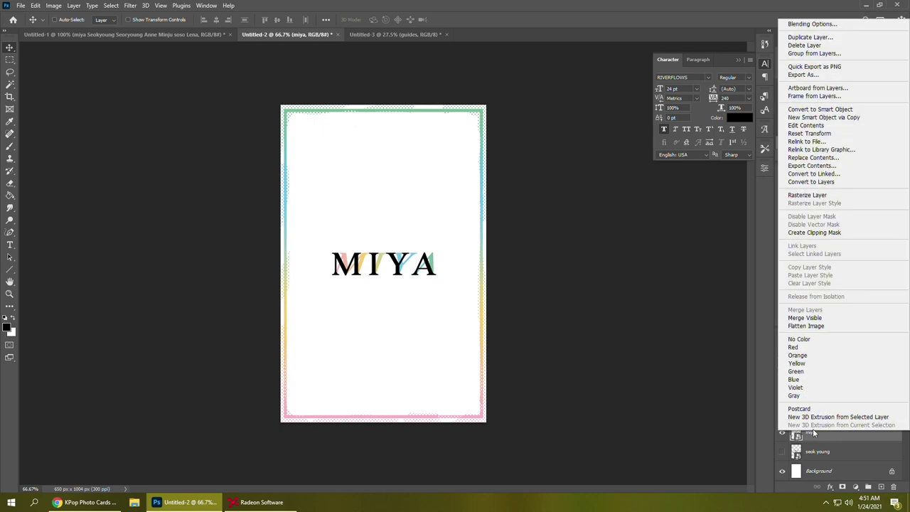
click(818, 118)
double_click(796, 431)
click(10, 244)
double_click(384, 264)
text(anne)
double_click(795, 403)
text(anne)
Close the edited contents, hide the miya layer and rename the copied layer as anne
click(582, 34)
click(782, 451)
double_click(815, 432)
text(anne)
Hide the existing name layers and create an independent smart object copy of anne
click(9, 47)
click(811, 451)
click(782, 452)
click(783, 452)
right_click(812, 432)
click(818, 118)
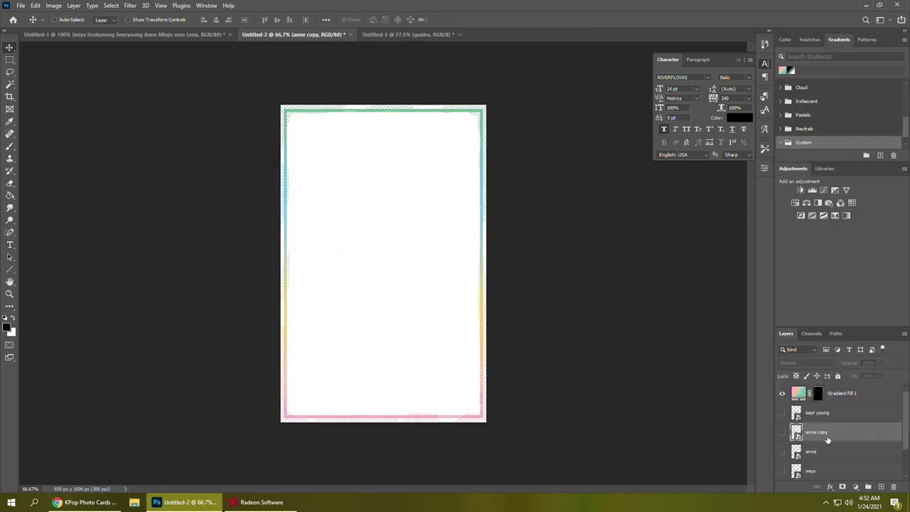
Replace the black and gradient texts inside the anne copy with minju and save the smart object's contents
double_click(796, 431)
double_click(796, 390)
text(minju)
double_click(796, 401)
key(ctrl+s)
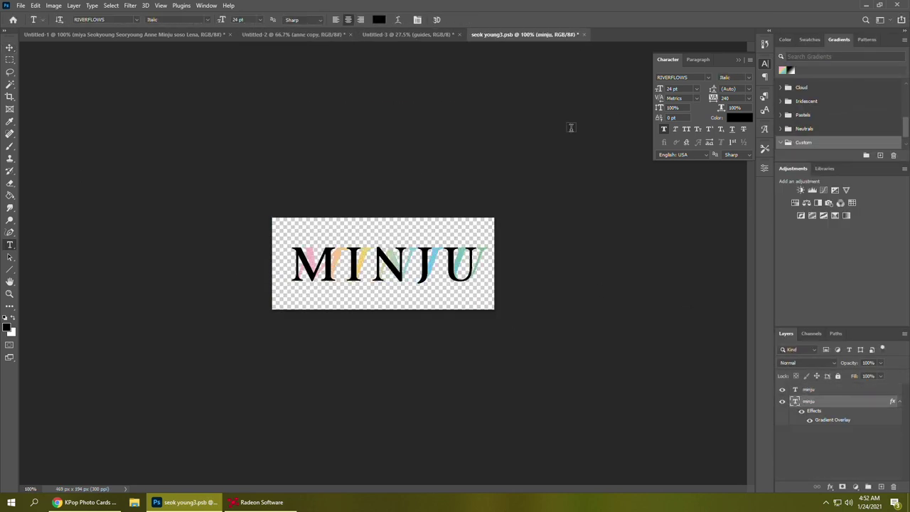
Close the edited contents, make an independent smart object copy of minju and open the copy's contents
key(ctrl+w)
key(v)
right_click(813, 435)
click(818, 117)
double_click(796, 432)
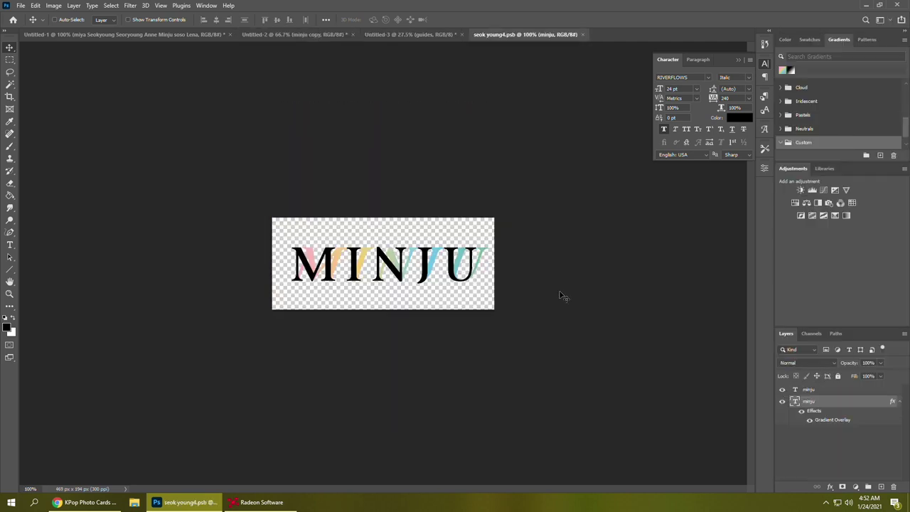
Replace the black and gradient texts inside the minju copy with soso
key(t)
drag(475, 269, 252, 273)
text(soso)
double_click(795, 401)
text(soso)
click(839, 402)
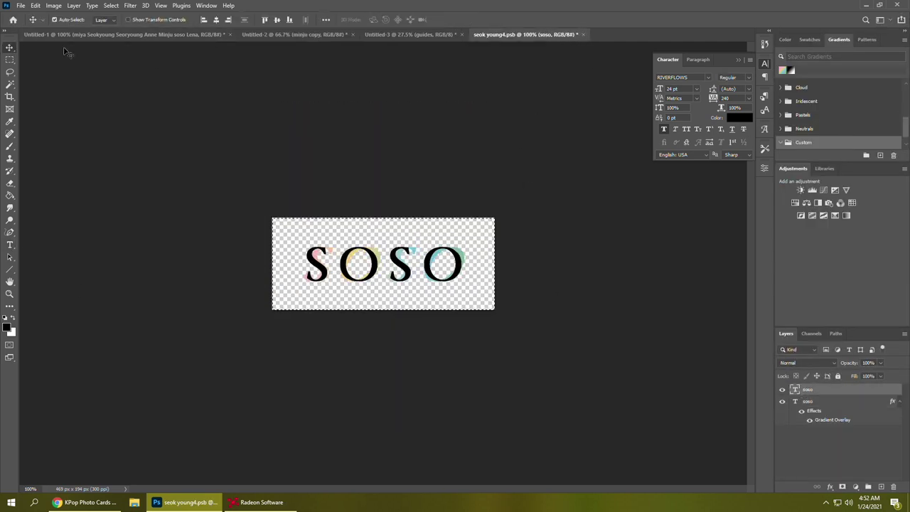
Save and close the smart object's contents and rename the copied layer as soso
key(ctrl+s)
key(ctrl+w)
double_click(817, 433)
text(soso)
Create an independent smart object copy of soso, replace both of its texts with lena, and save its contents
right_click(819, 432)
click(818, 119)
double_click(796, 432)
key(t)
click(475, 259)
key(ctrl+a)
text(LENA)
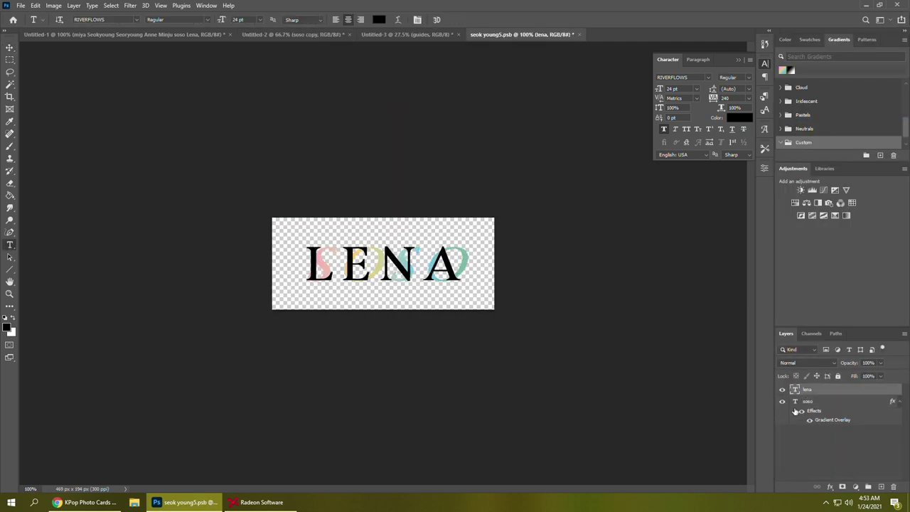
key(ctrl+Return)
key(v)
key(ctrl+s)
key(ctrl+w)
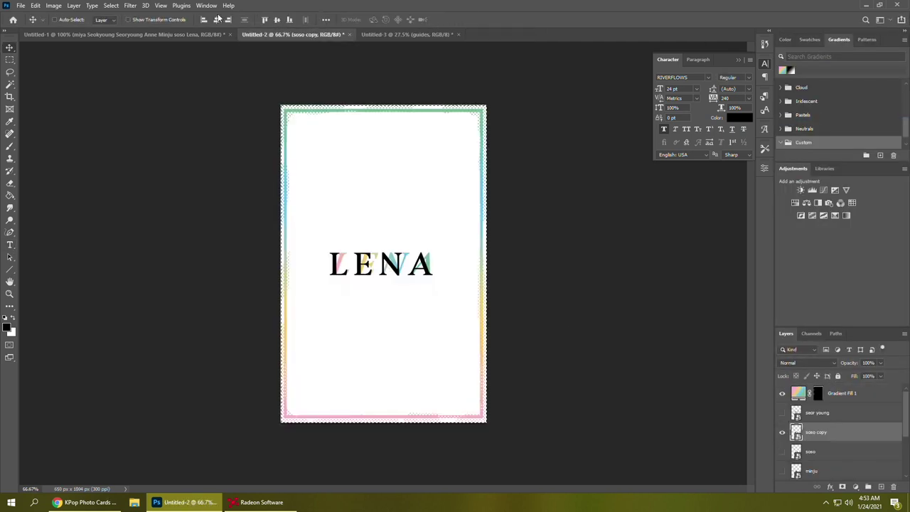
Rename the soso copy layer as lena and move the seor young layer below anne
drag(818, 432, 818, 476)
scroll(810, 427, up, 3)
click(782, 413)
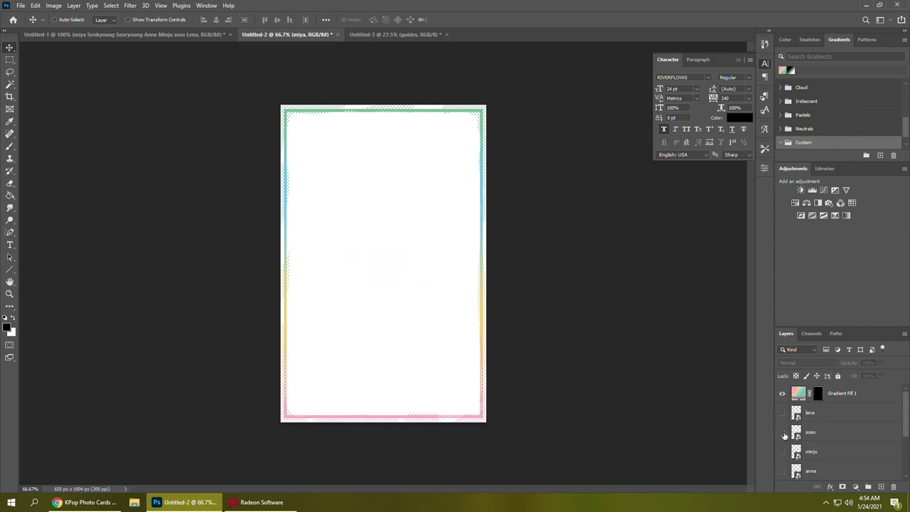
Check the name layers one by one and leave miya as the only visible name
click(783, 451)
scroll(785, 450, down, 3)
click(783, 393)
click(783, 431)
click(783, 431)
scroll(786, 448, down, 1)
click(783, 451)
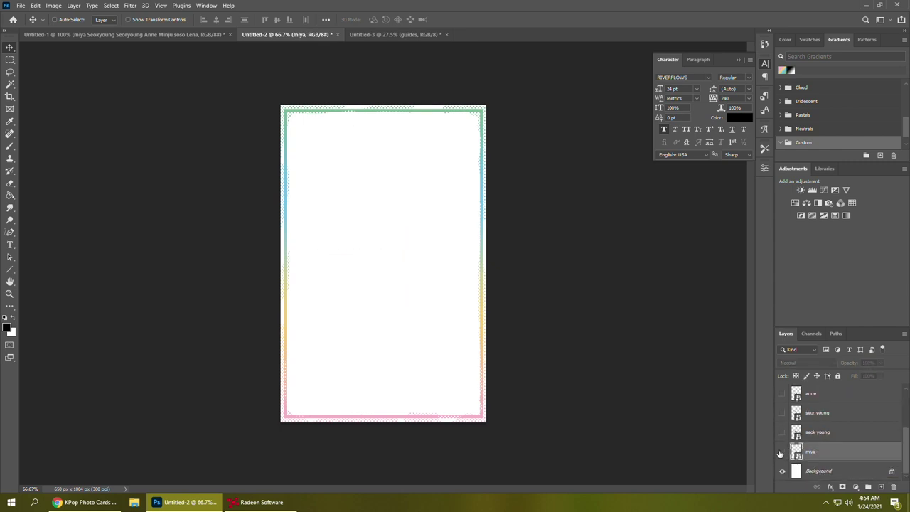
Flatten the miya card into one layer and paste a copy of it into the Letter-size template
key(h)
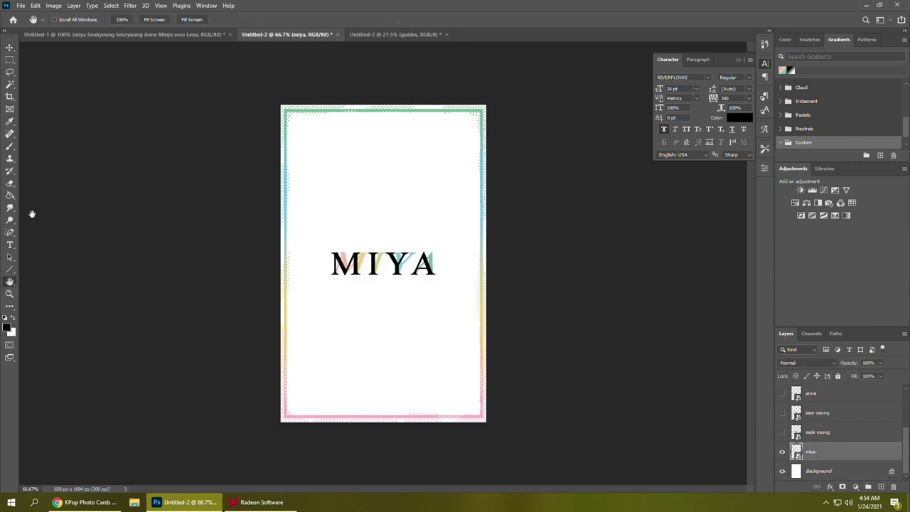
click(74, 6)
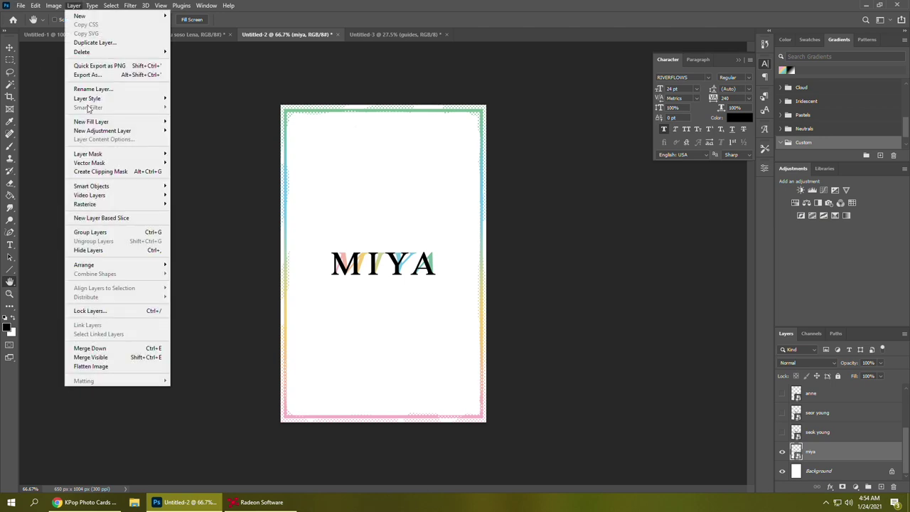
click(90, 368)
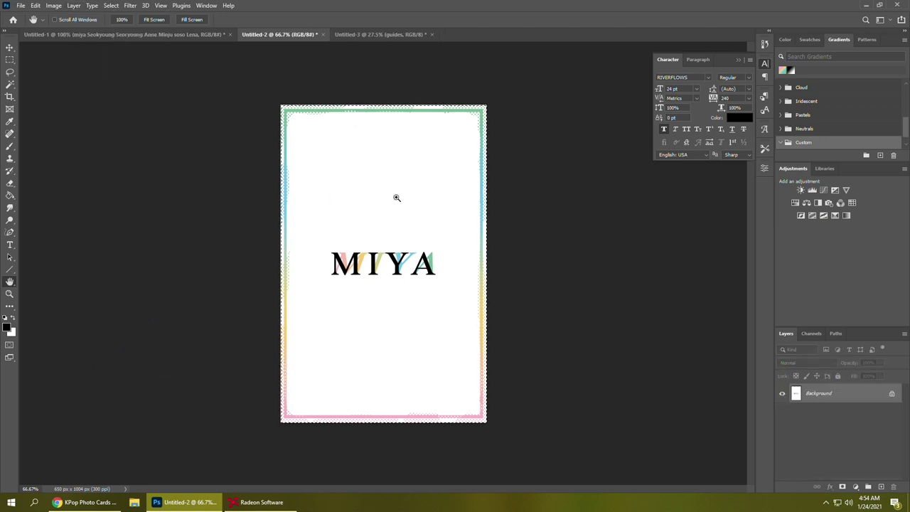
click(373, 33)
key(ctrl+v)
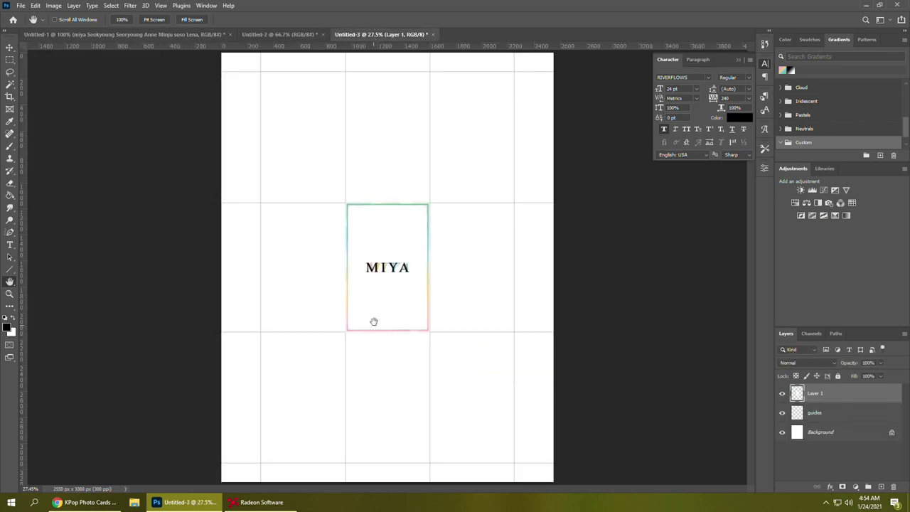
Move the pasted miya card into the upper-left cell of the template grid and check its fit at 100% zoom
key(v)
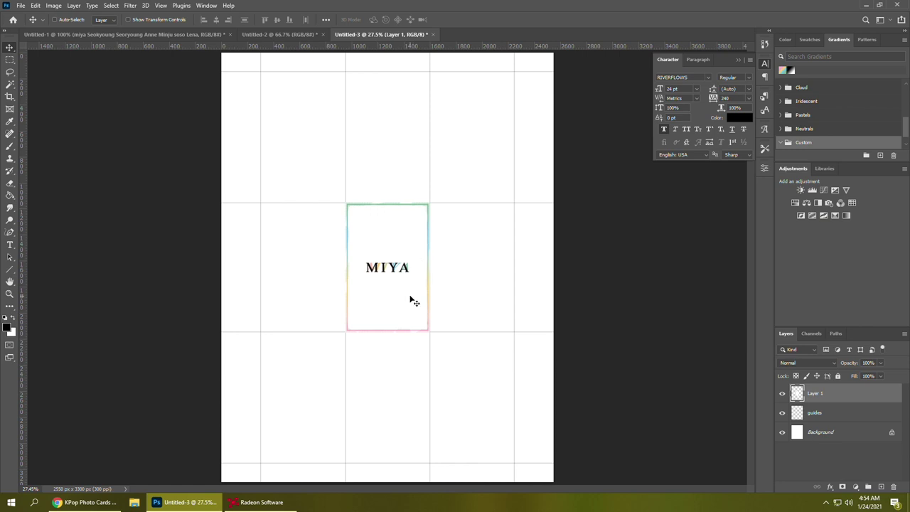
drag(411, 294, 486, 448)
key(h)
click(122, 19)
click(9, 47)
drag(363, 284, 364, 286)
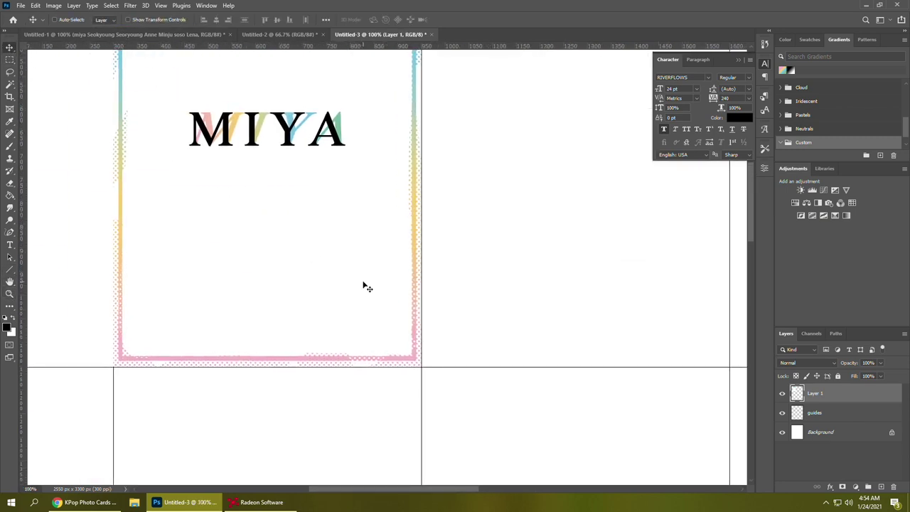
Lower the opacity of the guides layer to 25%
click(830, 420)
drag(881, 363, 851, 376)
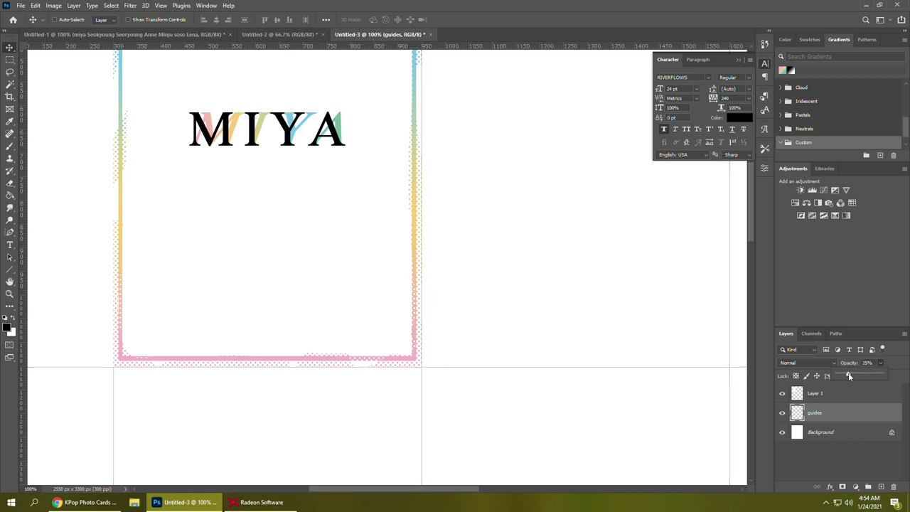
click(868, 432)
Show the document guides and align the miya card with the edges of the first grid cell
click(160, 5)
mouse_move(206, 203)
click(309, 231)
drag(278, 255, 281, 261)
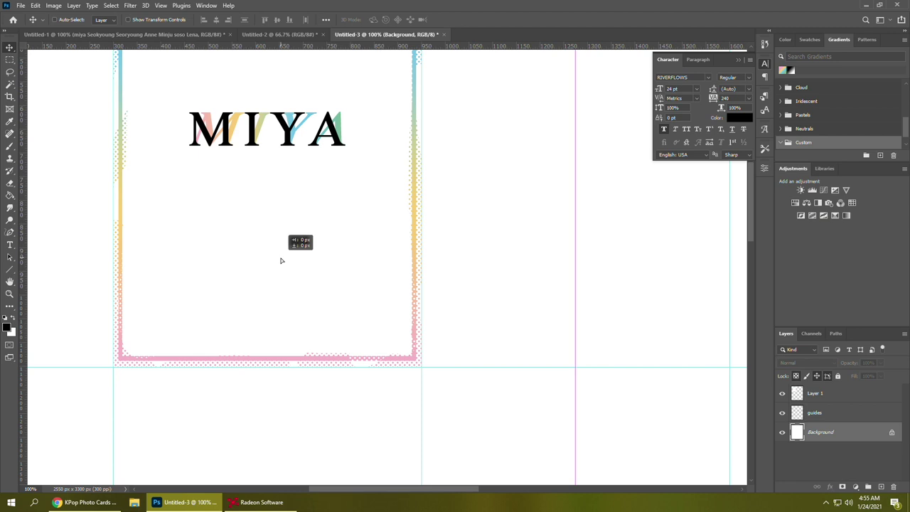
click(443, 188)
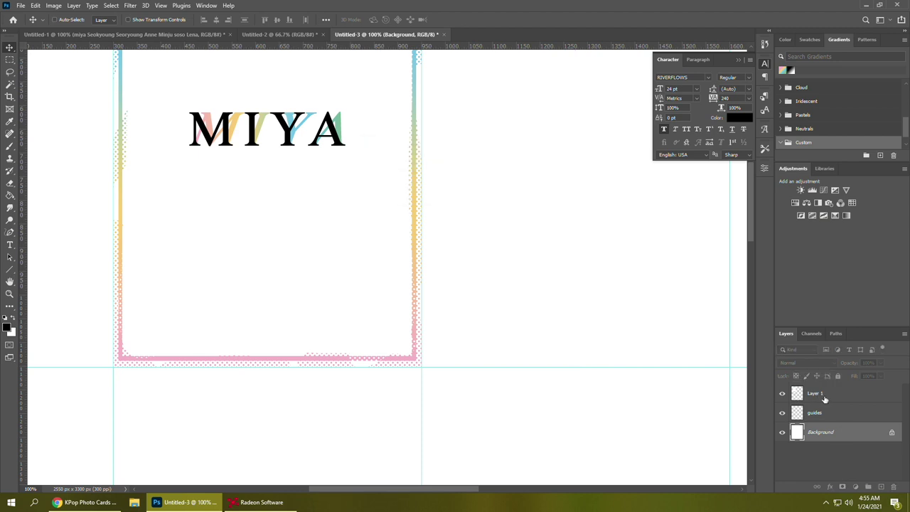
click(821, 395)
drag(344, 271, 341, 267)
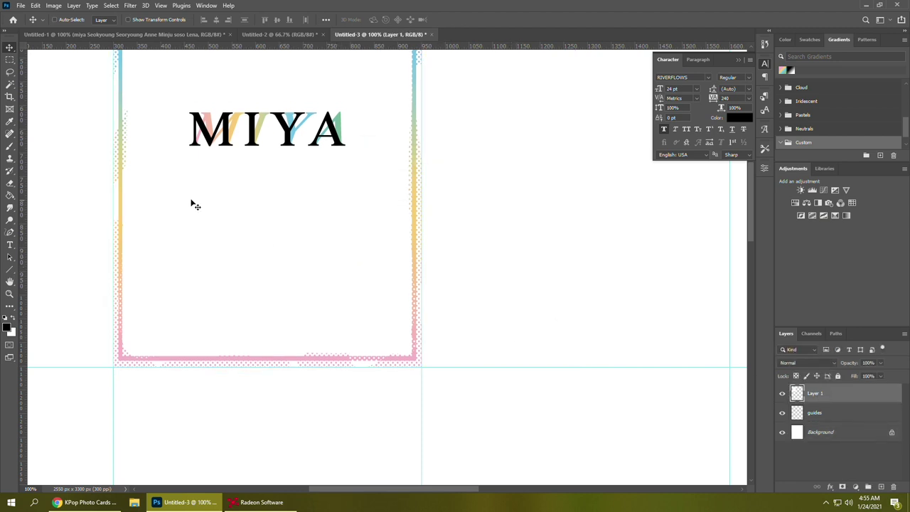
Duplicate the miya card twice and place the copies in the two remaining cells of the first row
click(9, 282)
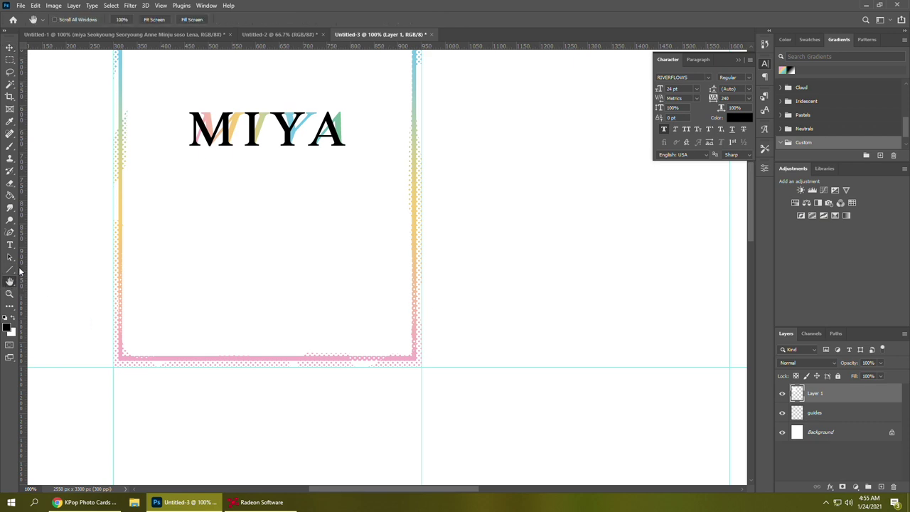
click(154, 19)
key(ctrl+j)
key(ctrl+j)
click(10, 48)
drag(325, 152, 87, 23)
drag(309, 145, 479, 151)
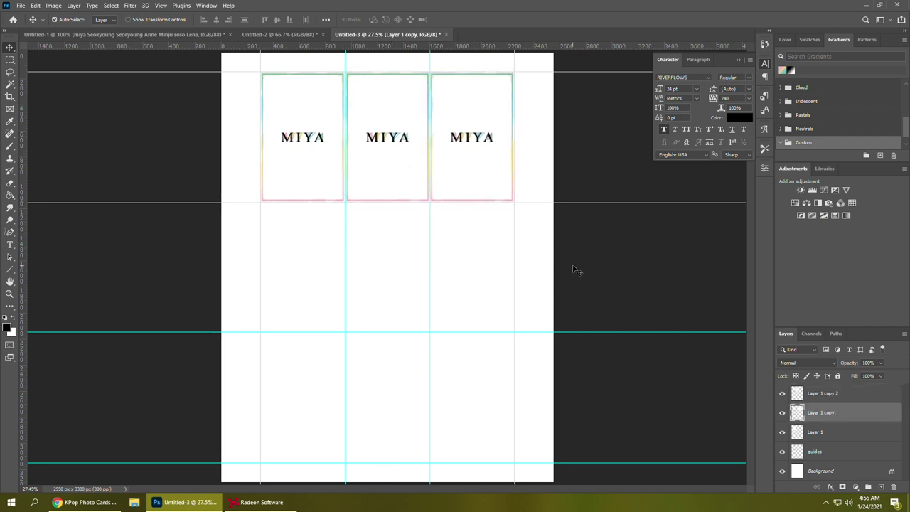
Combine the three miya card layers of the first row into one smart object
click(821, 434)
shift+click(826, 396)
right_click(826, 396)
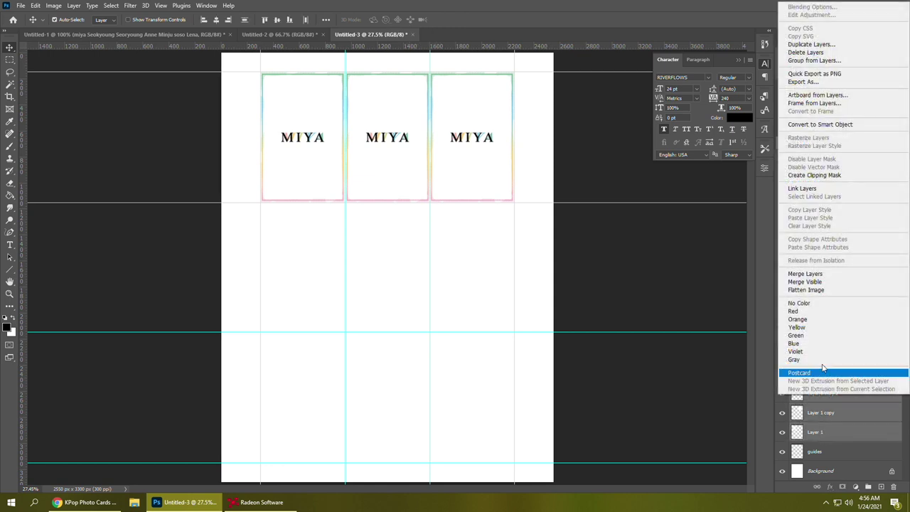
click(824, 126)
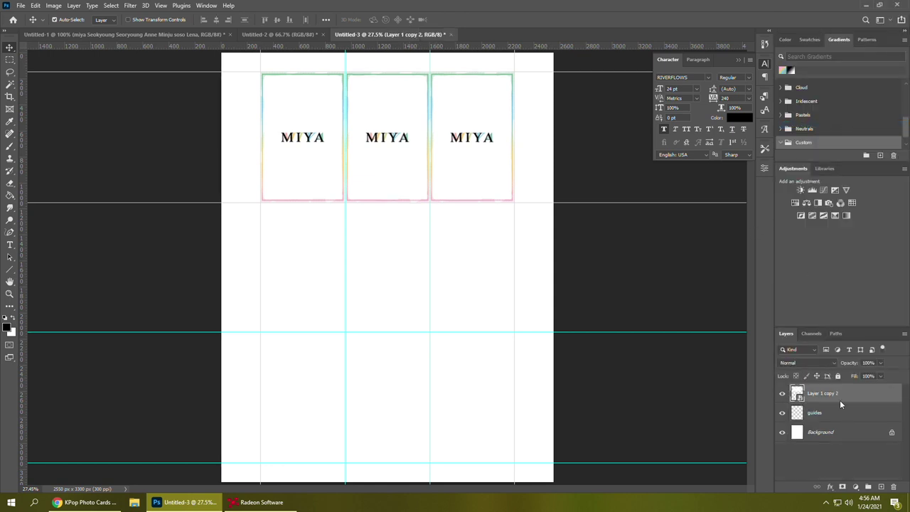
Duplicate the row of miya cards twice and align the copies with the second and third rows of the grid
key(ctrl+j)
drag(420, 216, 461, 308)
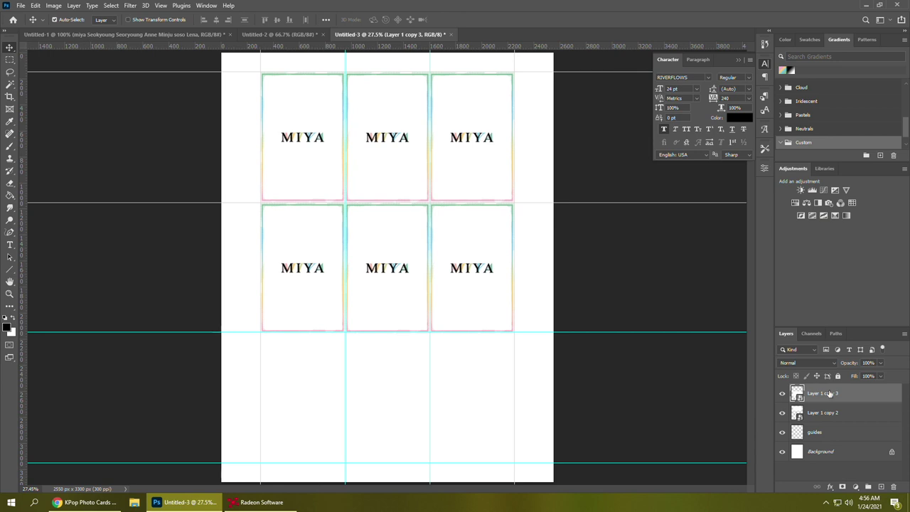
drag(856, 401, 882, 486)
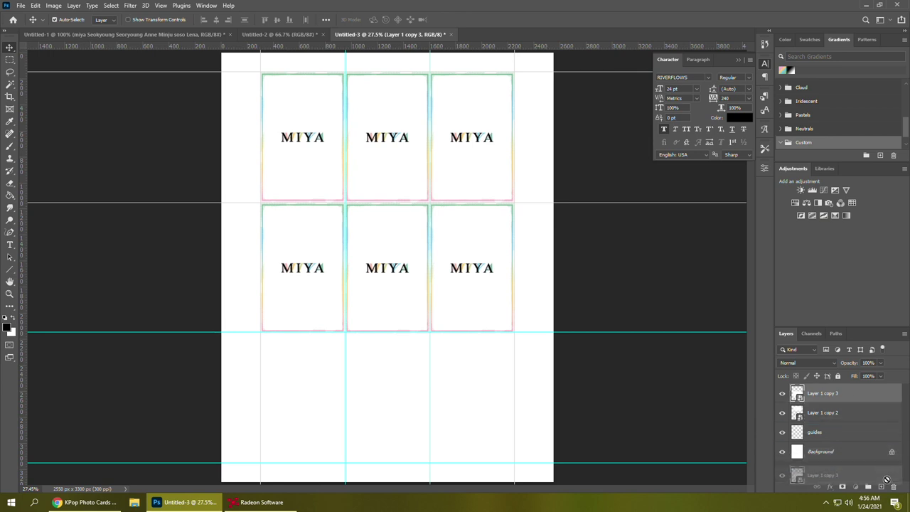
drag(472, 298, 471, 427)
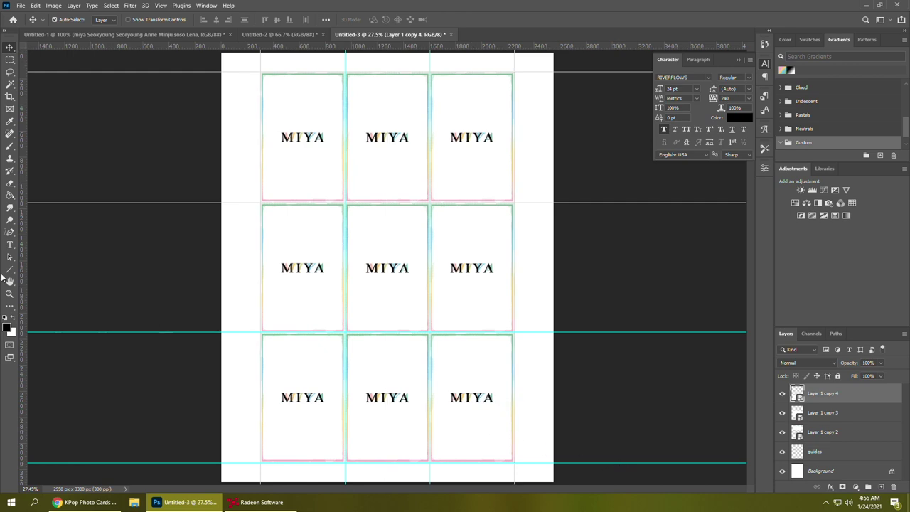
Inspect the first row of cards at 100% zoom and hide the document guides
click(9, 281)
click(121, 20)
scroll(388, 343, down, 3)
drag(386, 250, 426, 490)
drag(560, 438, 190, 445)
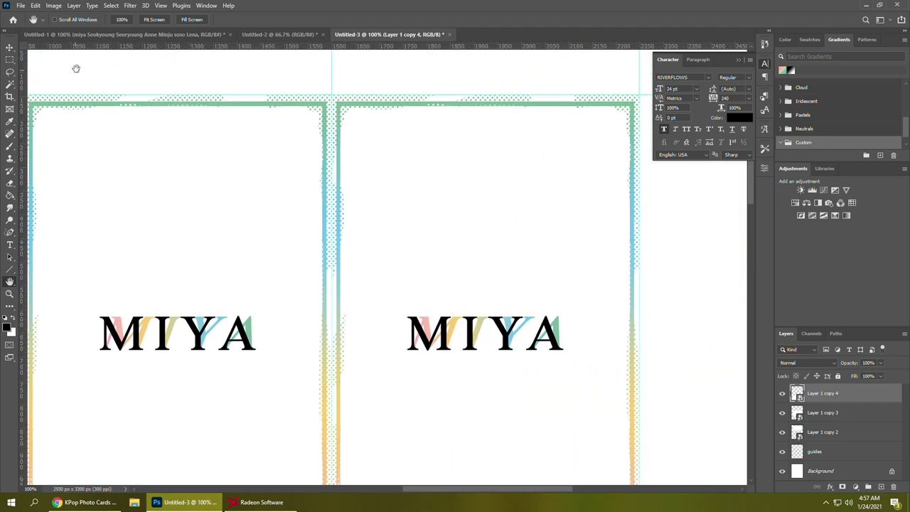
click(159, 6)
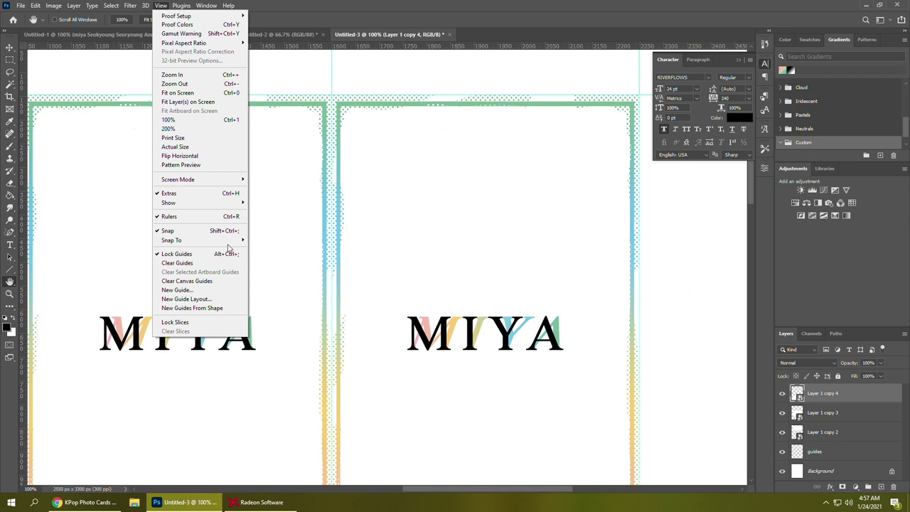
mouse_move(231, 205)
click(265, 237)
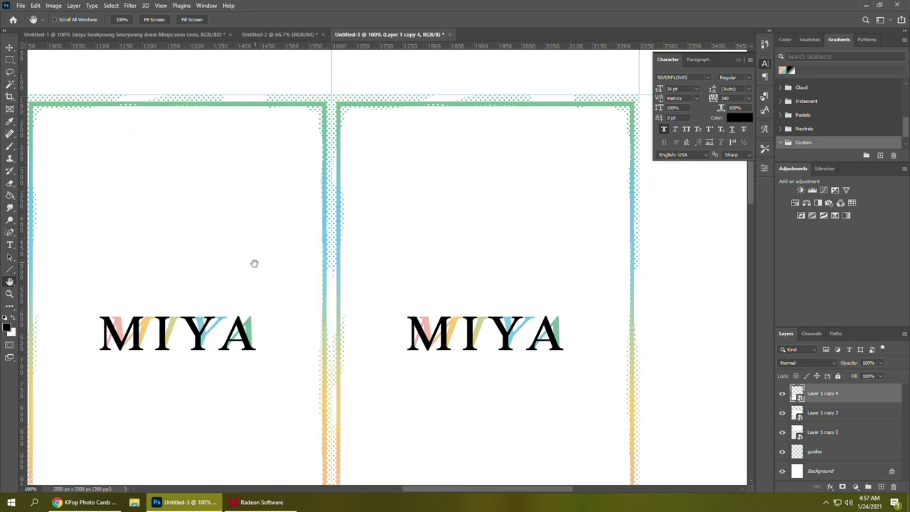
Examine the cutting lines and gaps between the miya cards across the sheet
drag(311, 269, 573, 325)
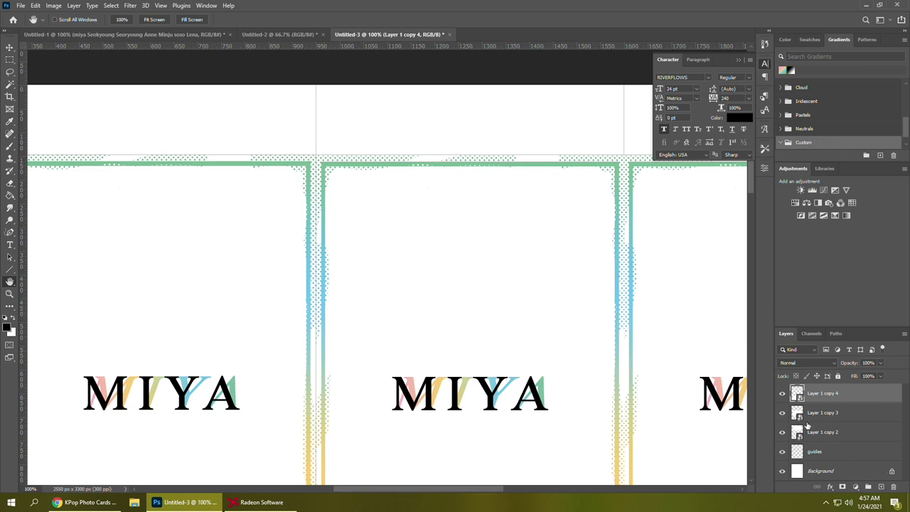
drag(345, 280, 373, 43)
drag(459, 369, 572, 266)
drag(684, 466, 503, 140)
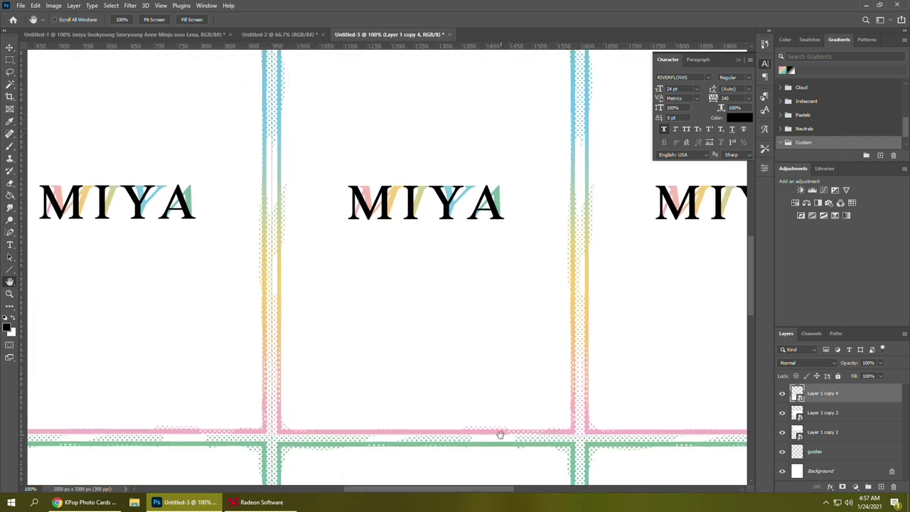
drag(501, 435, 484, 96)
drag(476, 386, 185, 252)
drag(320, 195, 498, 372)
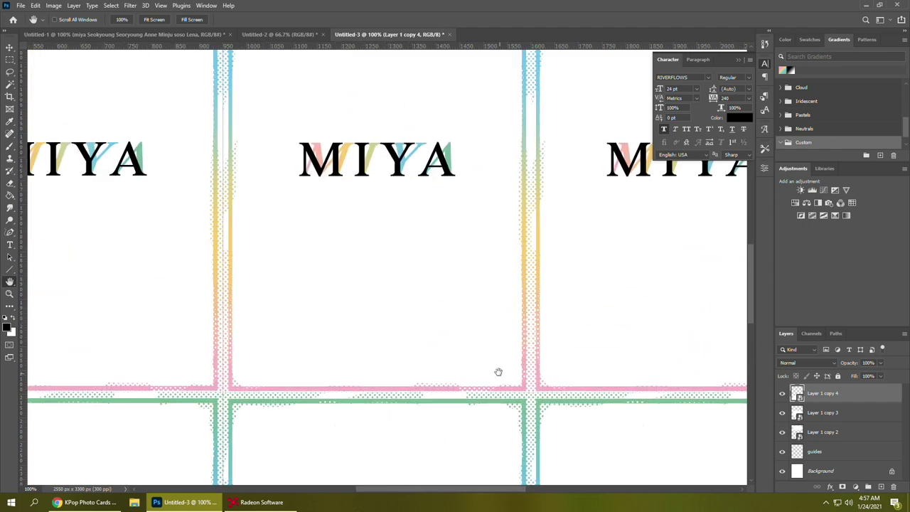
click(154, 20)
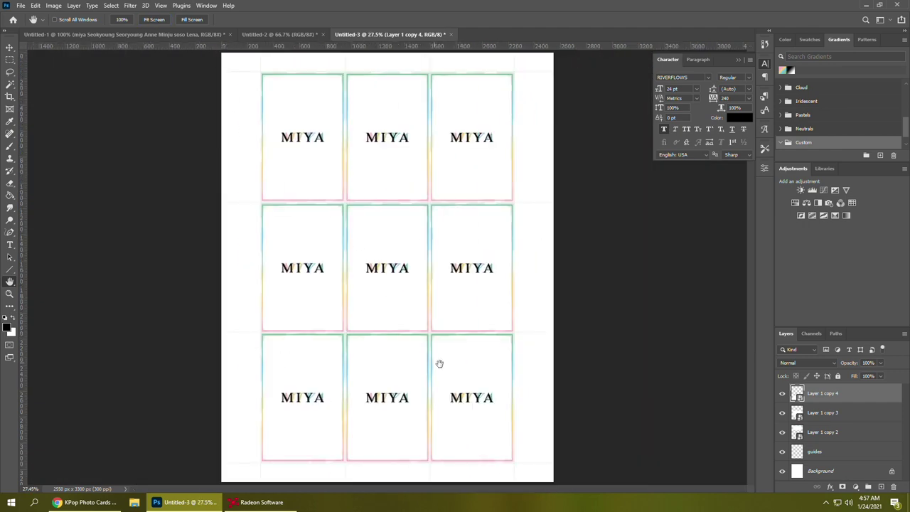
Merge the three rows of miya cards into a single layer named miya
shift+click(834, 435)
right_click(832, 435)
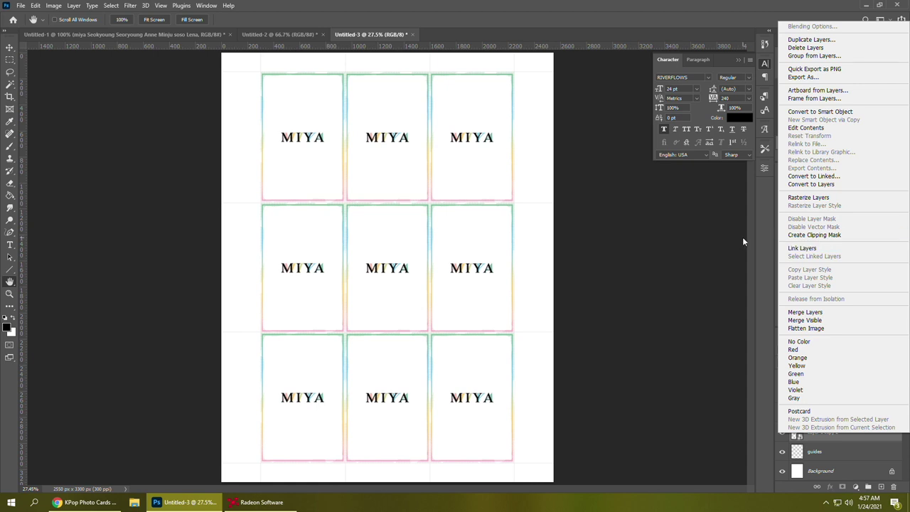
click(825, 312)
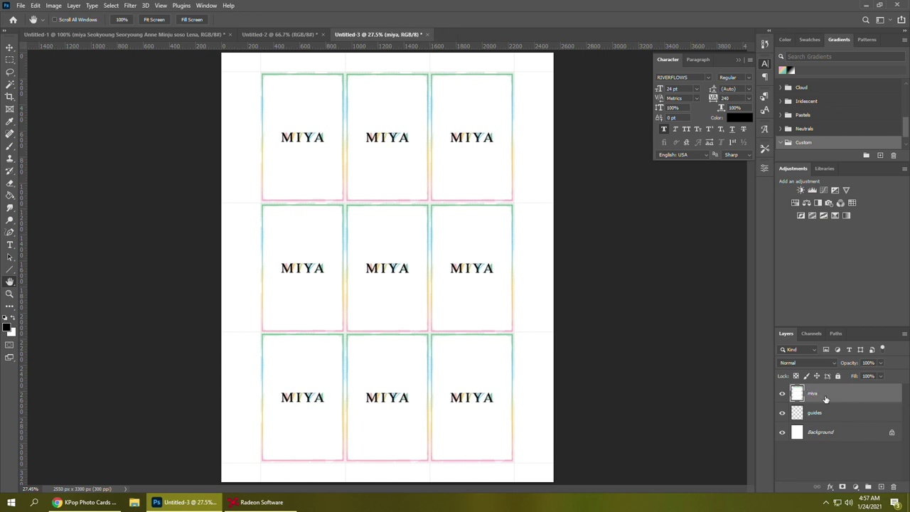
Fill the template with a three-by-three grid of SEOK YOUNG cards and merge them into one layer named seokyoung
click(299, 36)
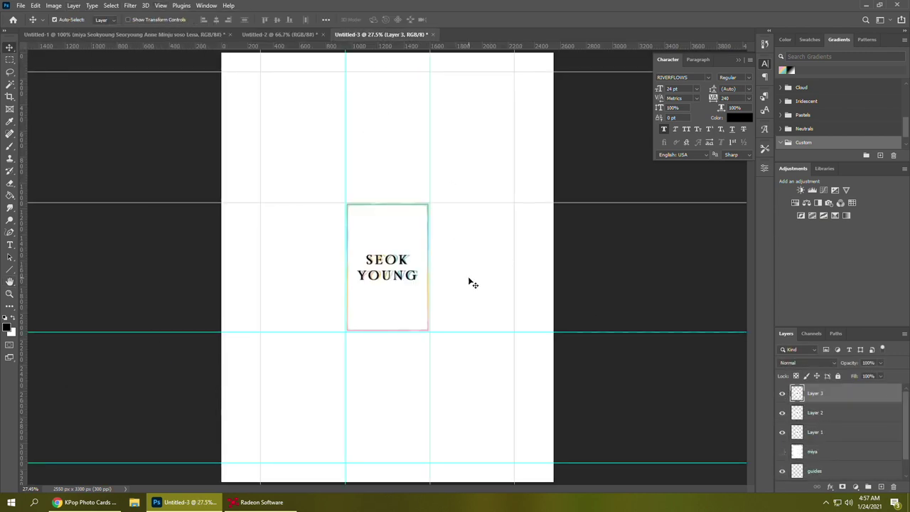
drag(484, 325, 487, 295)
shift+click(823, 433)
drag(461, 294, 421, 449)
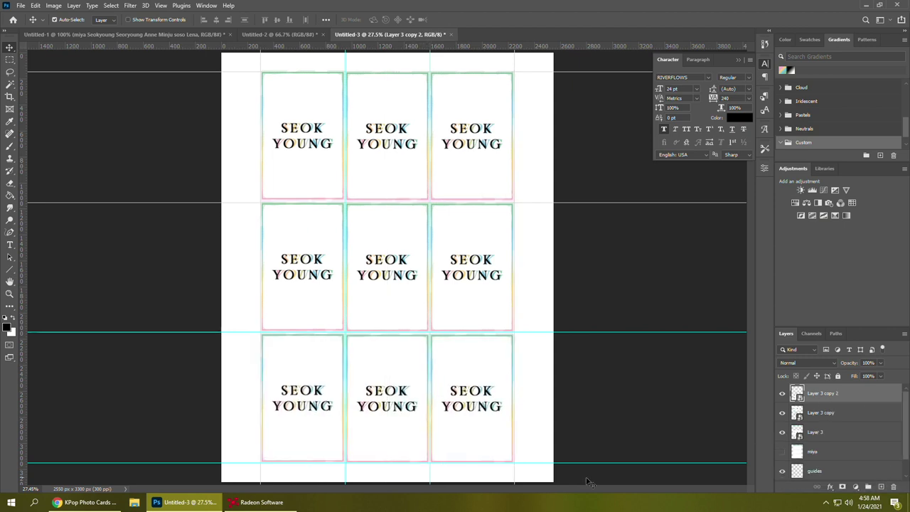
key(ctrl+e)
double_click(823, 394)
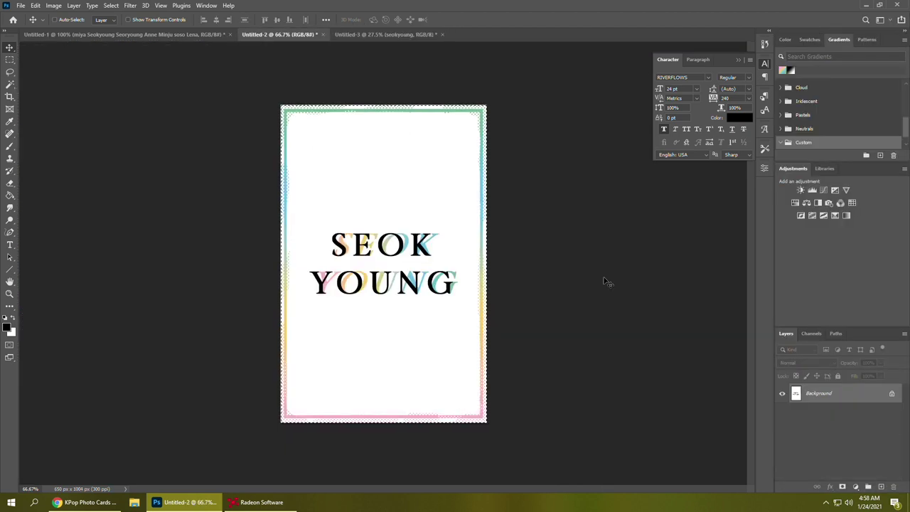
Place three SEOR YOUNG cards side by side in the middle row of the template
click(73, 5)
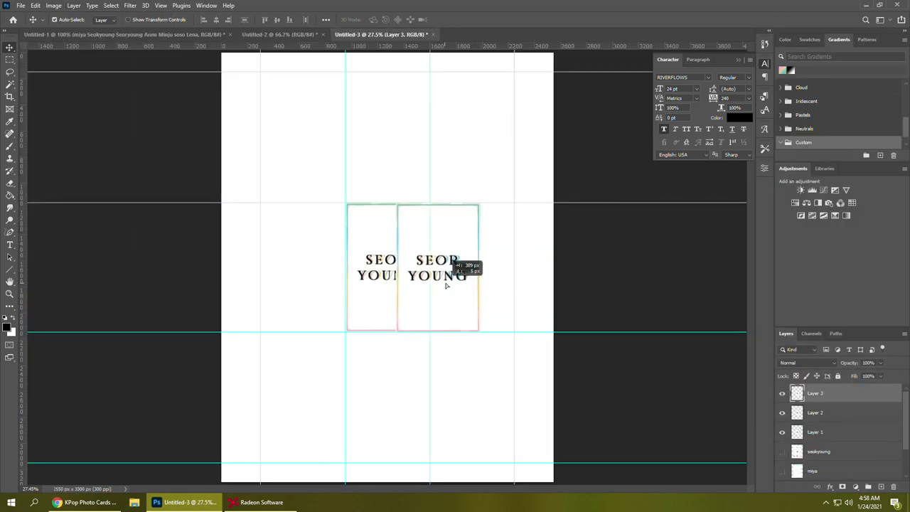
drag(449, 284, 329, 276)
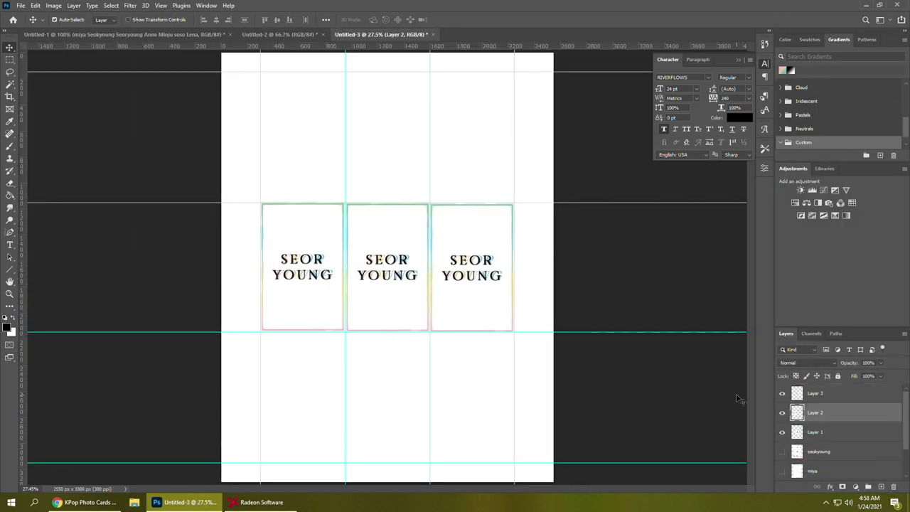
Merge the three SEOR YOUNG cards into one row and duplicate it into the top and bottom rows
click(816, 393)
shift+click(815, 432)
right_click(815, 431)
click(818, 299)
key(ctrl+j)
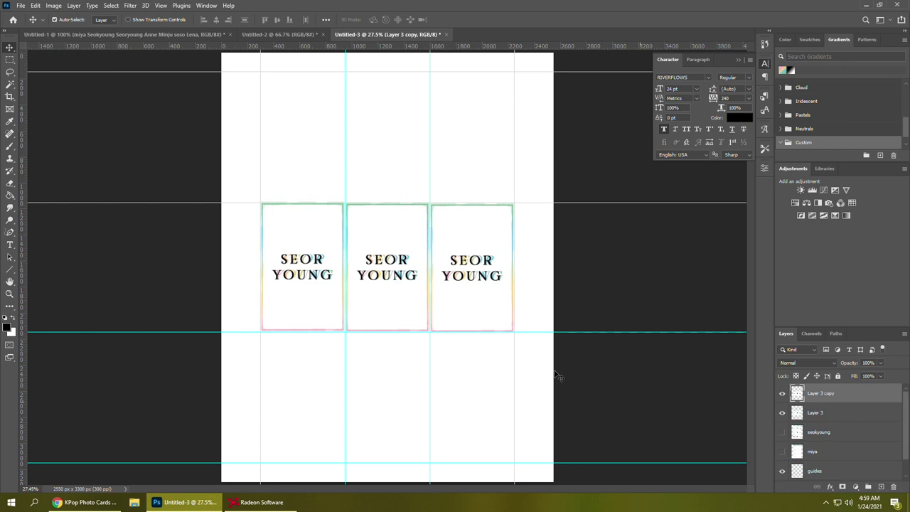
drag(457, 308, 457, 178)
key(ctrl+j)
drag(456, 267, 455, 395)
Examine the spacing and guide alignment of the SEOR YOUNG cards at 100% zoom
key(h)
click(121, 19)
drag(504, 370, 510, 258)
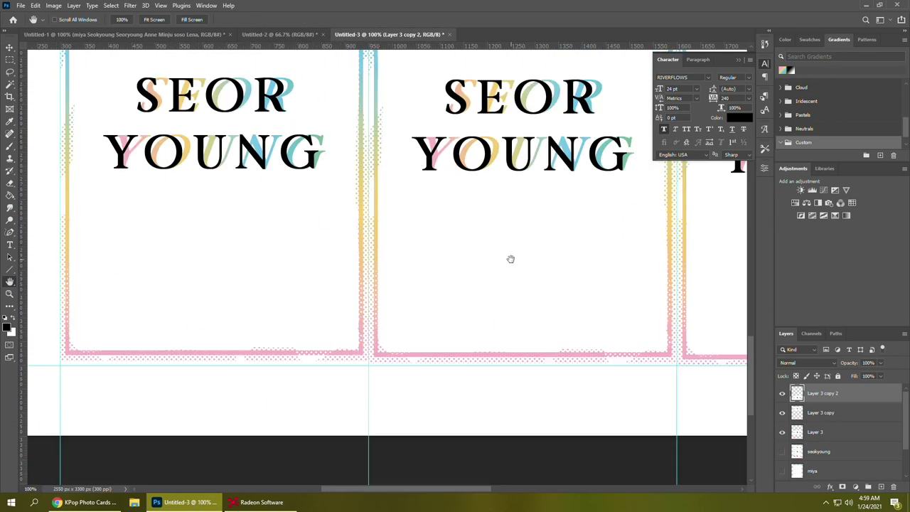
drag(420, 171, 466, 282)
key(ctrl+0)
key(ctrl+z)
key(ctrl+z)
key(ctrl+z)
key(ctrl+z)
key(ctrl+z)
key(ctrl+z)
key(ctrl+shift+z)
Shift the left SEOR YOUNG card slightly left and combine the three cards into one row layer
key(v)
drag(329, 276, 320, 277)
shift+click(815, 432)
shift+click(815, 396)
right_click(815, 399)
click(811, 152)
key(ctrl+j)
key(ctrl+j)
drag(464, 257, 464, 127)
drag(468, 284, 470, 414)
Merge the three SEOR YOUNG rows into a single layer named seoryoung
click(815, 394)
shift+click(816, 432)
right_click(815, 409)
click(810, 317)
double_click(821, 393)
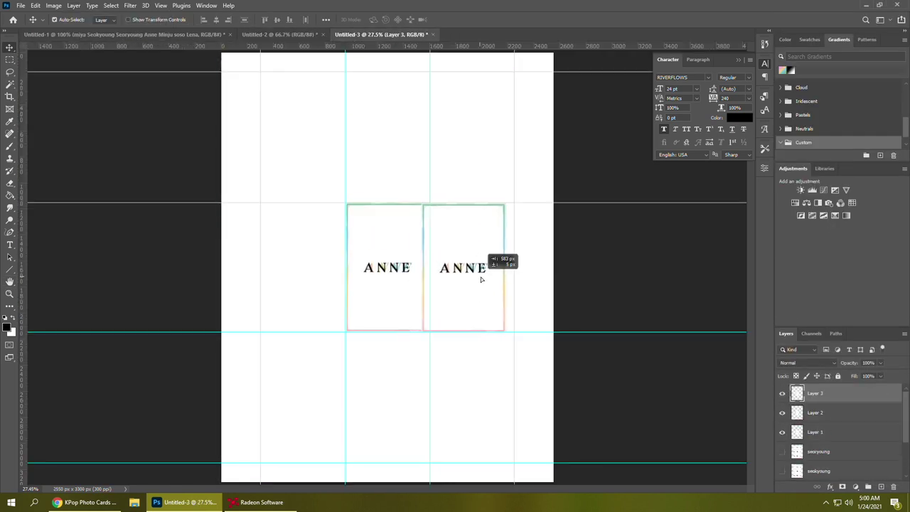
Arrange three ANNE cards side by side in the middle row, fitted to the guides
drag(482, 278, 491, 278)
drag(398, 280, 314, 279)
click(481, 299)
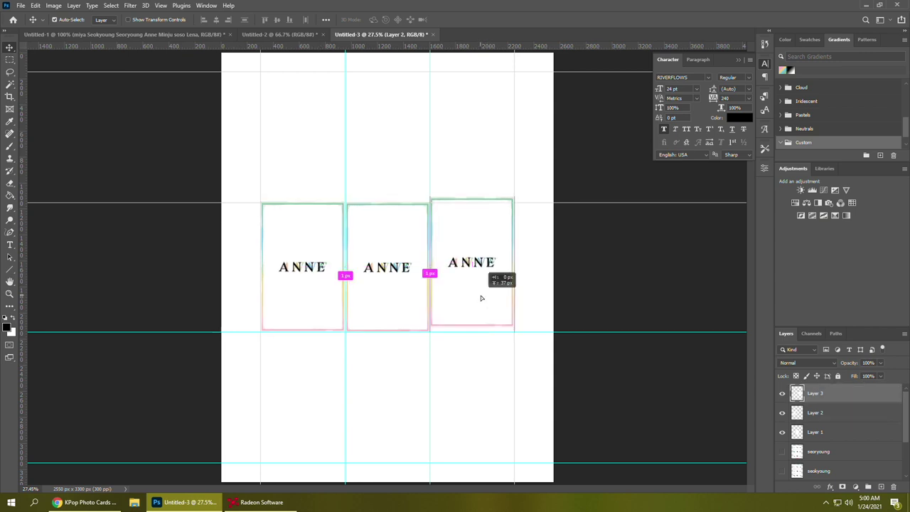
Duplicate the combined ANNE row into the top row and check its position at 100% zoom
key(ctrl+j)
drag(479, 268, 498, 271)
click(338, 130)
key(ctrl+1)
drag(338, 129, 378, 406)
Nudge the middle ANNE card into alignment with its neighbours inside the row's smart object, save it and close it
drag(433, 399, 434, 394)
drag(436, 225, 437, 224)
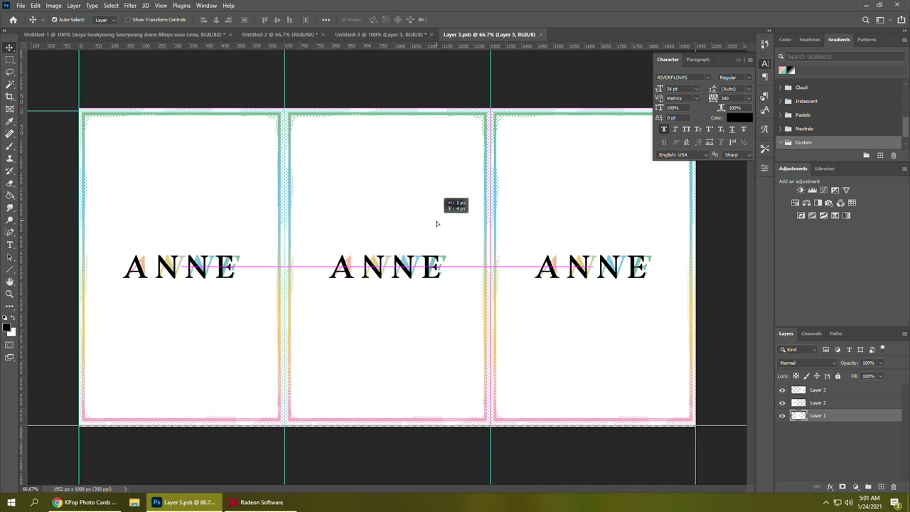
key(ctrl+s)
click(540, 34)
Nudge the ANNE row up slightly and check its edges against the guides
scroll(569, 335, down, 2)
key(Up)
key(Up)
scroll(388, 316, down, 8)
drag(750, 324, 744, 197)
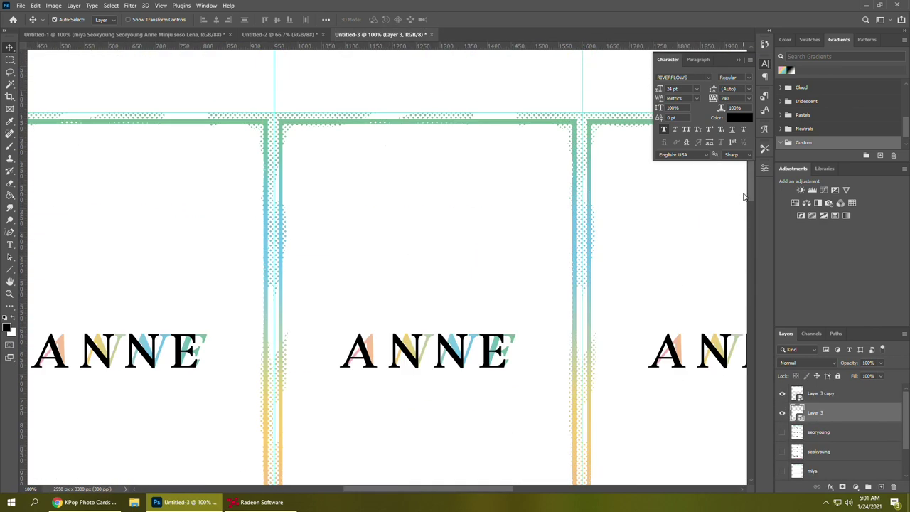
Toggle the seoryoung, miya and ANNE row layers to compare how their card edges line up
scroll(760, 269, up, 8)
click(854, 400)
scroll(598, 264, up, 5)
click(783, 432)
click(783, 432)
click(783, 471)
click(783, 412)
click(783, 413)
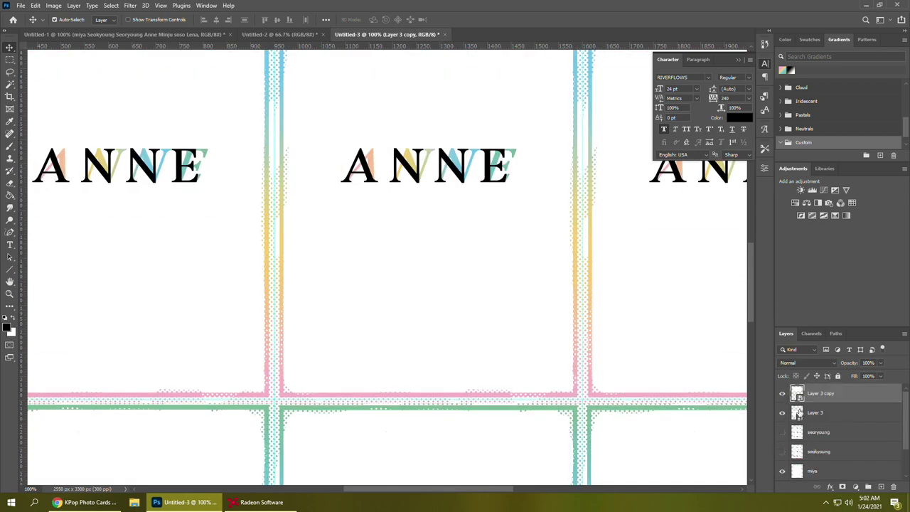
Duplicate the ANNE row to complete the three-row grid and fine-tune the row positions against the guides
scroll(388, 267, up, 5)
key(ctrl+j)
click(818, 431)
scroll(491, 242, down, 4)
drag(386, 260, 382, 271)
click(820, 413)
scroll(737, 205, up, 4)
scroll(538, 239, down, 4)
mouse_move(532, 224)
mouse_down()
mouse_move(539, 239)
mouse_move(541, 230)
mouse_up()
Merge the three ANNE rows into a single layer named anne
scroll(577, 296, up, 8)
double_click(9, 282)
shift+click(823, 431)
right_click(824, 432)
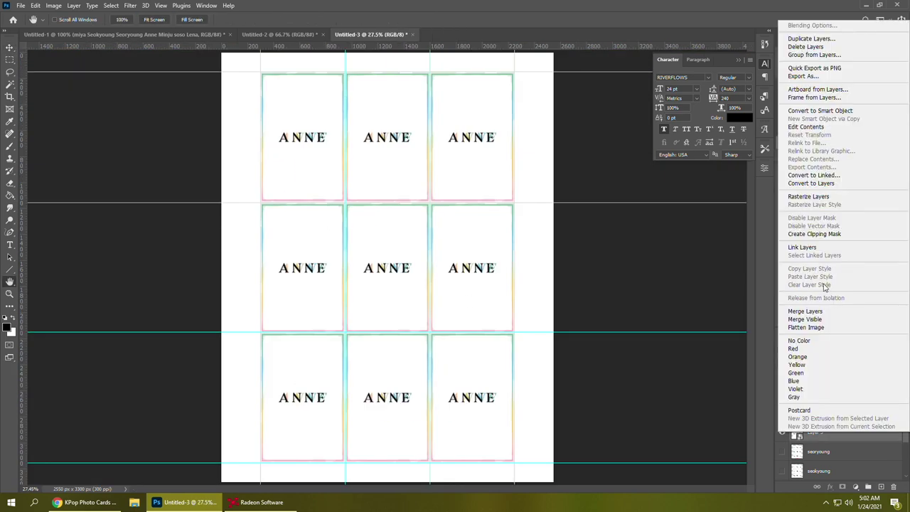
click(806, 320)
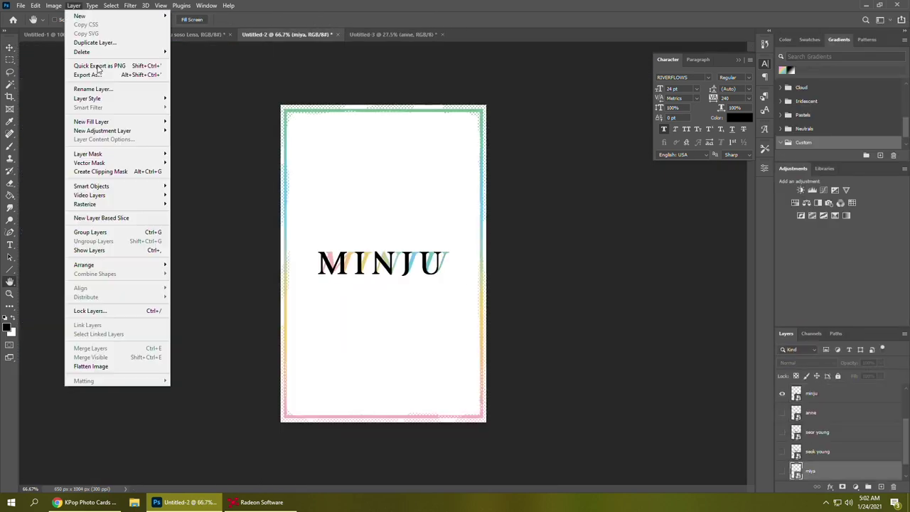
Place three MINJU cards side by side in the middle row and combine them into one smart object
drag(376, 278, 451, 268)
drag(371, 259, 286, 258)
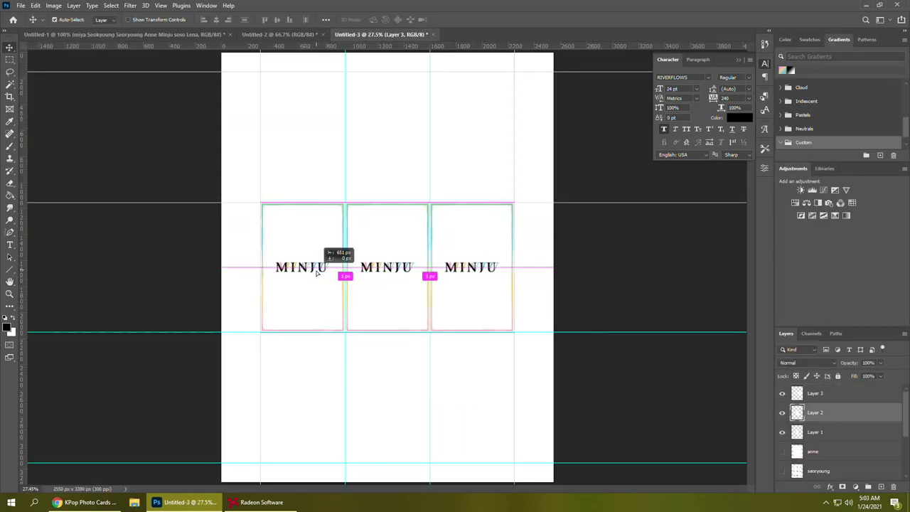
click(818, 393)
Duplicate the MINJU row into the top and bottom rows and merge all three into a layer named minju
drag(825, 393, 882, 486)
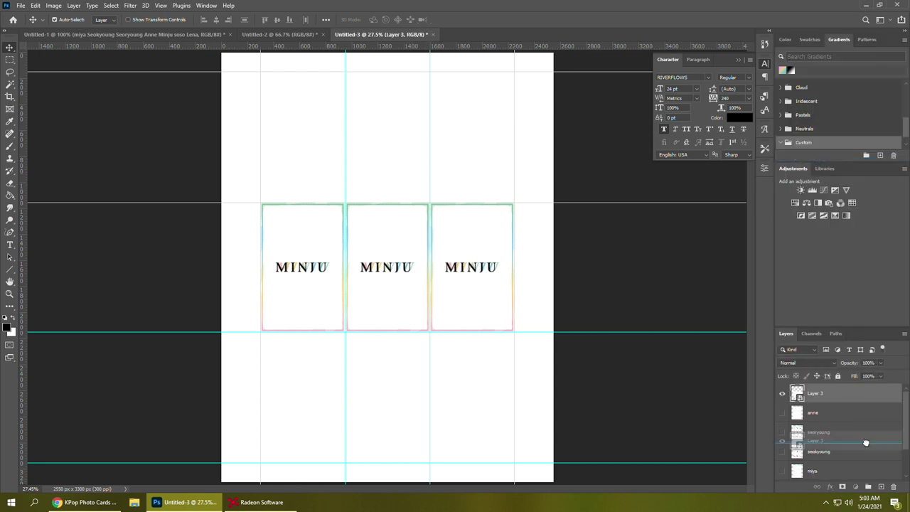
key(ctrl+j)
drag(468, 267, 469, 134)
drag(462, 255, 462, 385)
right_click(825, 426)
click(831, 280)
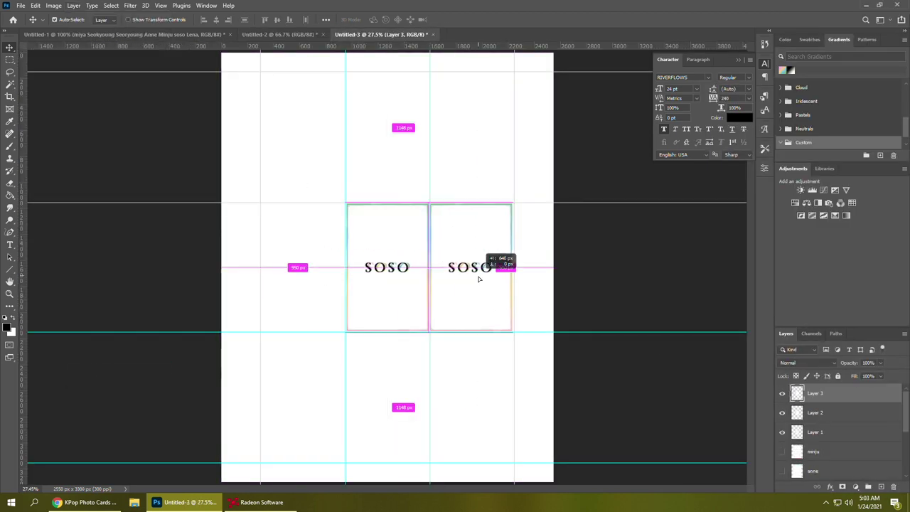
Fill the template with a three-by-three grid of SOSO cards and merge them into one layer named soso
drag(482, 278, 329, 287)
right_click(818, 413)
click(469, 287)
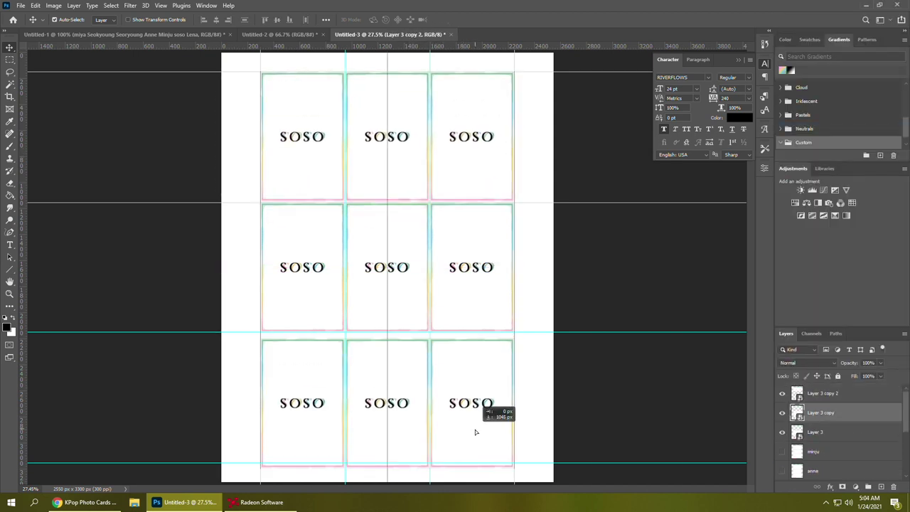
right_click(818, 420)
click(768, 256)
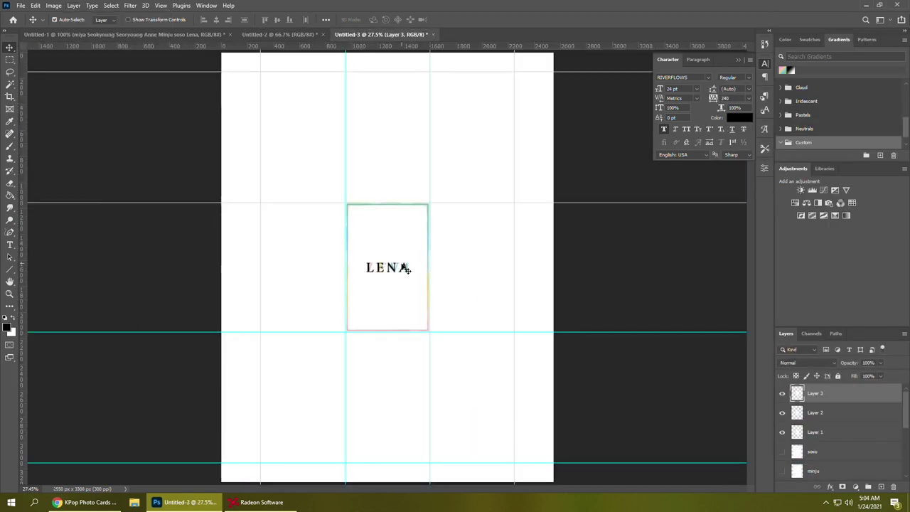
Build a three-by-three grid of LENA cards by combining the middle row and copying it above and below
drag(406, 266, 290, 261)
right_click(818, 412)
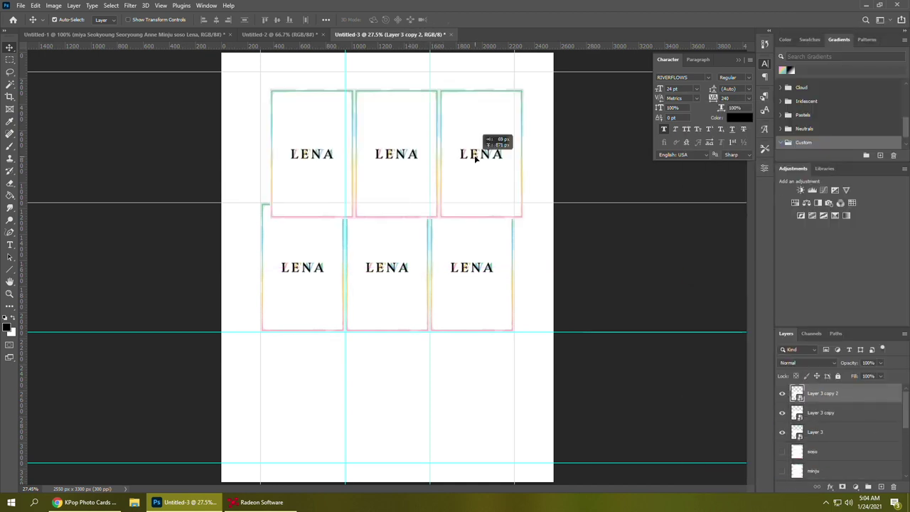
drag(475, 158, 466, 141)
drag(478, 267, 478, 396)
Merge the three LENA rows into a single layer named lena
right_click(825, 437)
click(821, 307)
double_click(822, 394)
text(lena)
scroll(858, 445, up, 3)
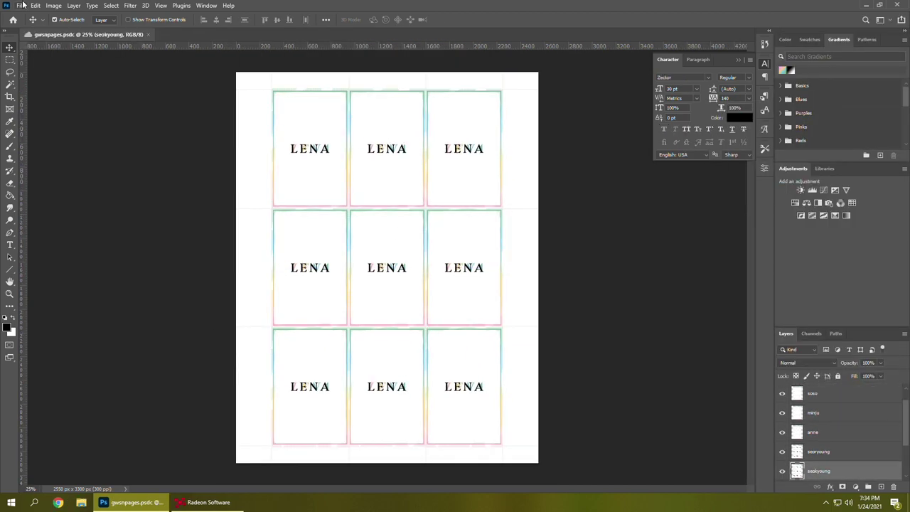
Review the print settings and print one copy of the LENA sheet at 100% scale, accepting the margin clipping
click(21, 5)
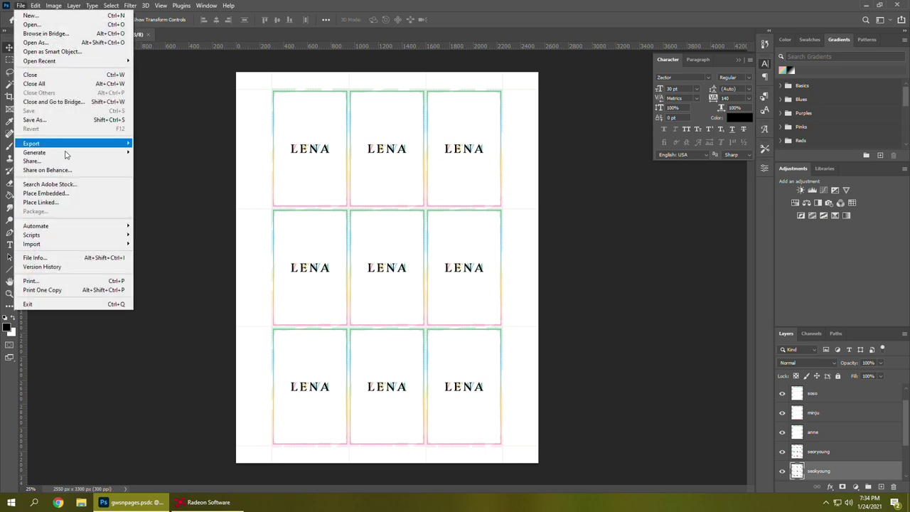
click(60, 283)
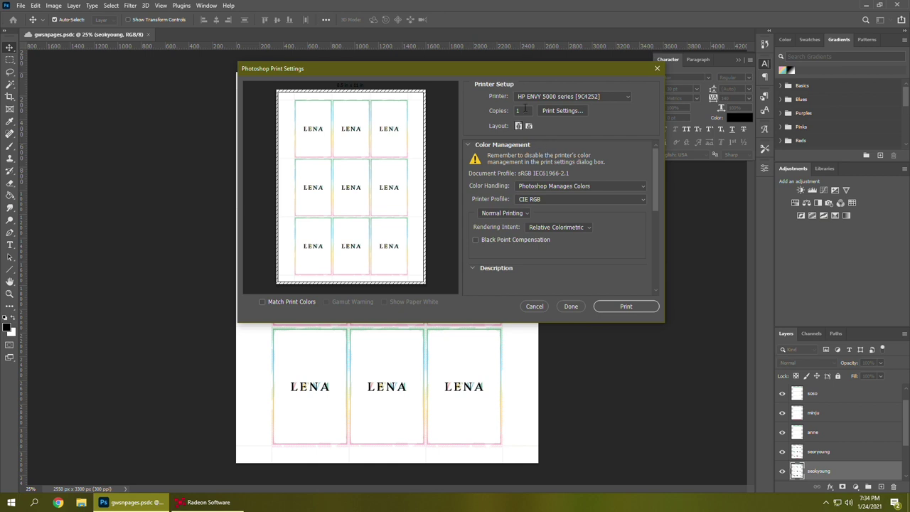
scroll(608, 190, down, 5)
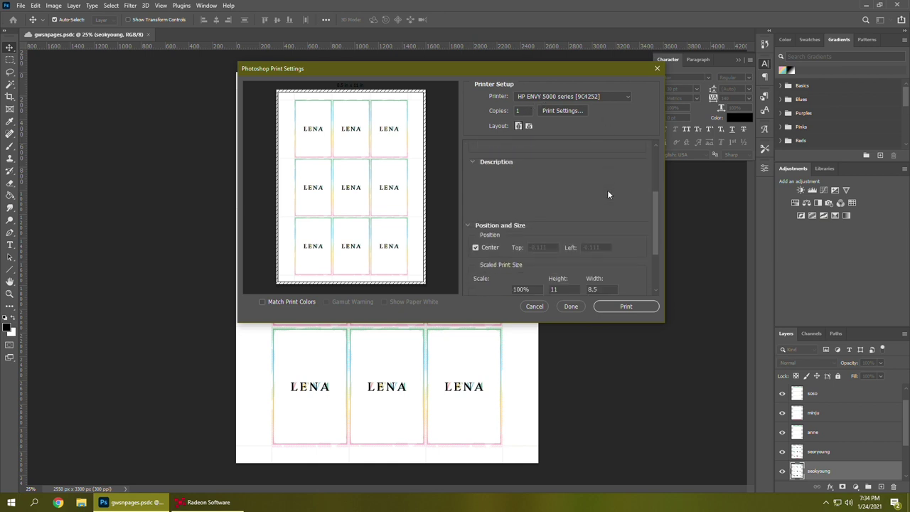
scroll(608, 191, down, 1)
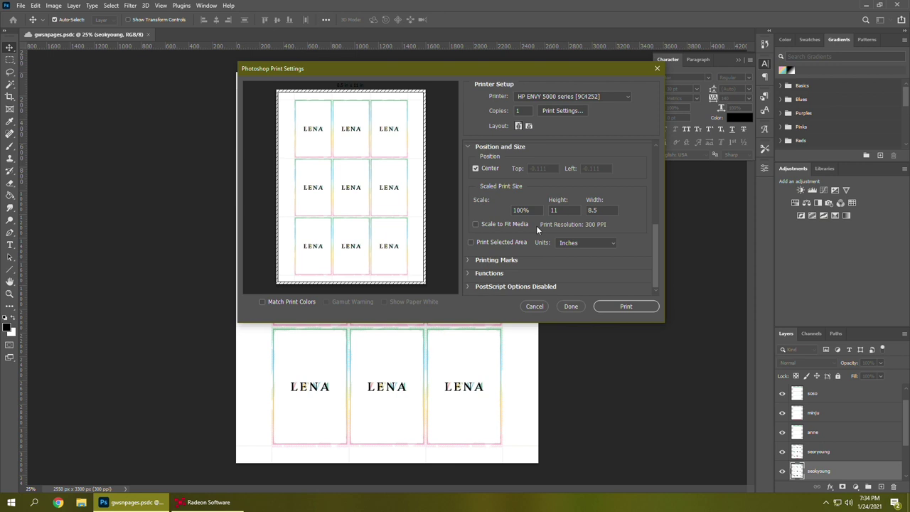
click(628, 307)
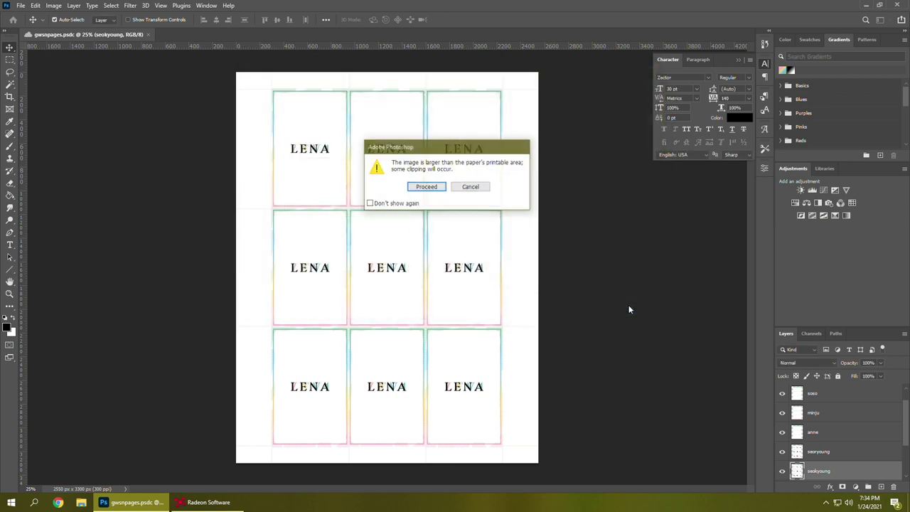
click(426, 187)
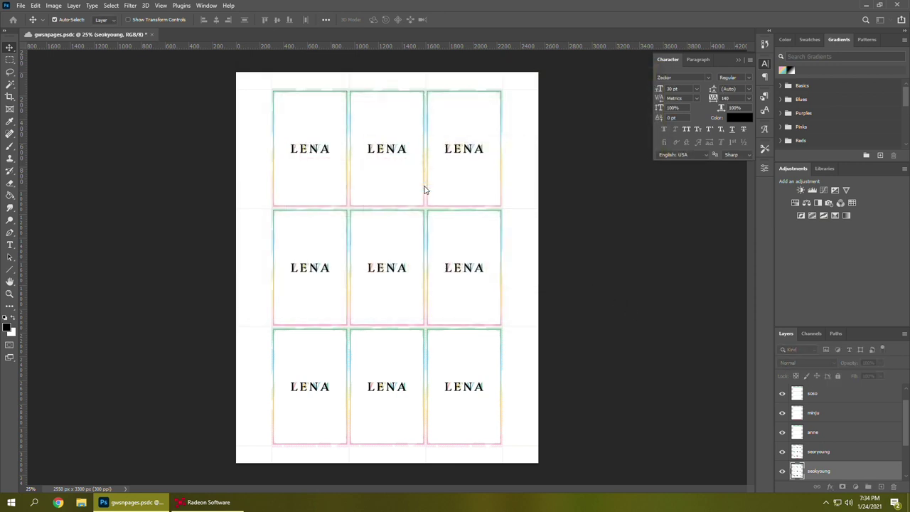